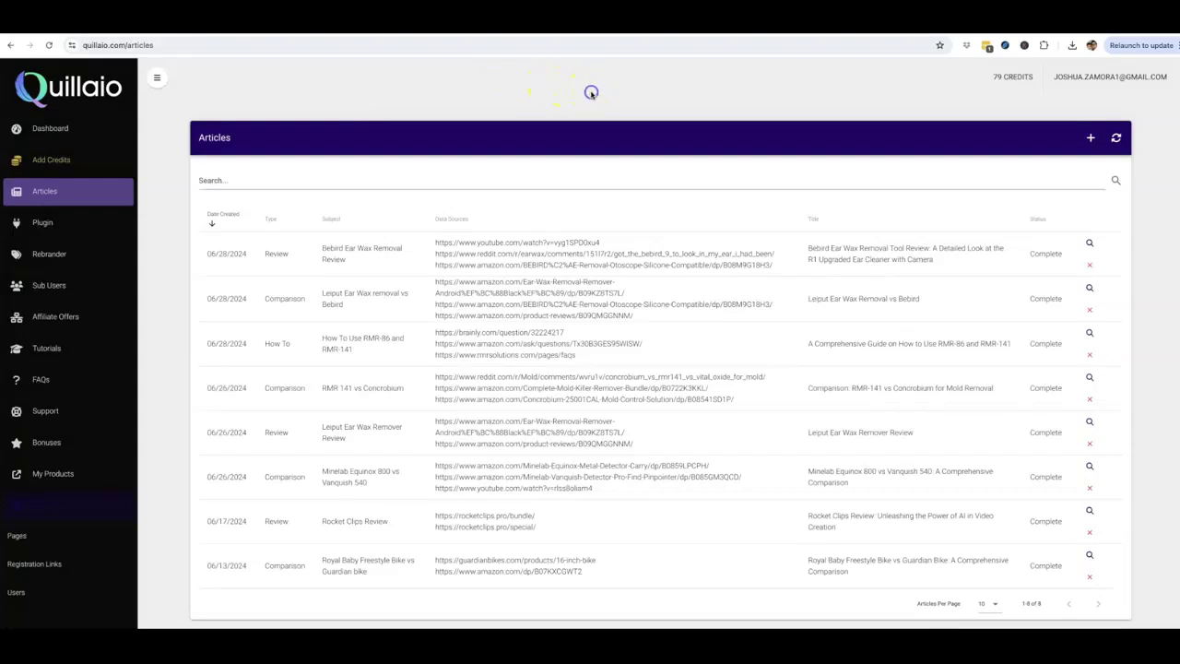
pyautogui.click(591, 93)
pyautogui.click(1091, 140)
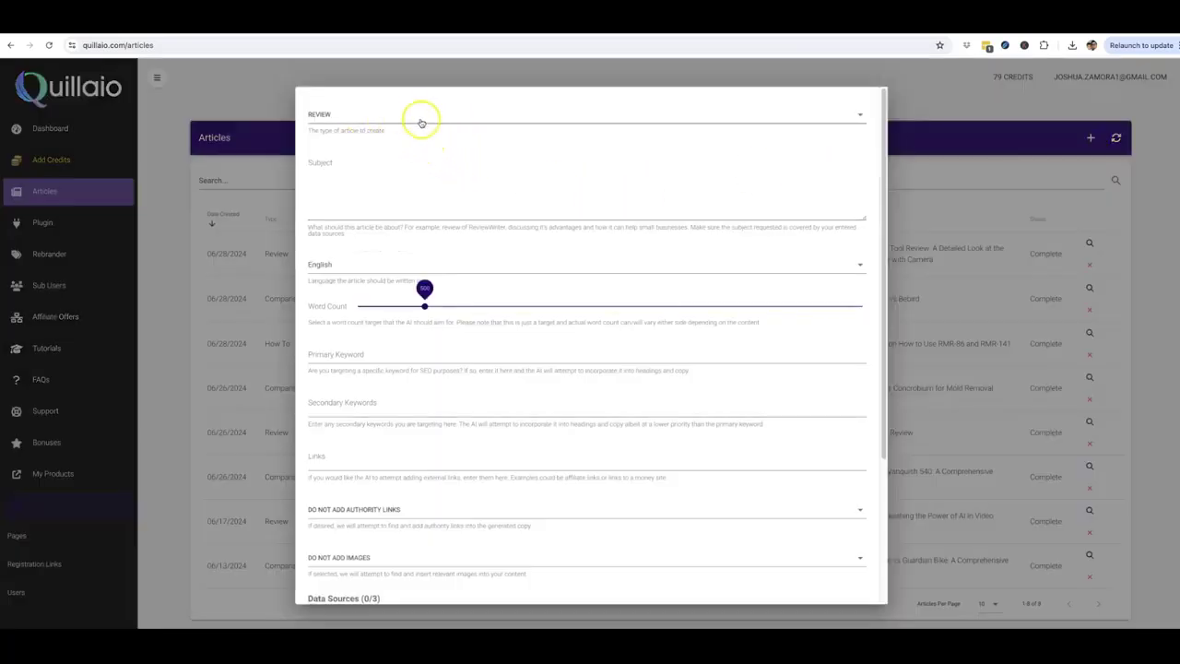
pyautogui.click(421, 118)
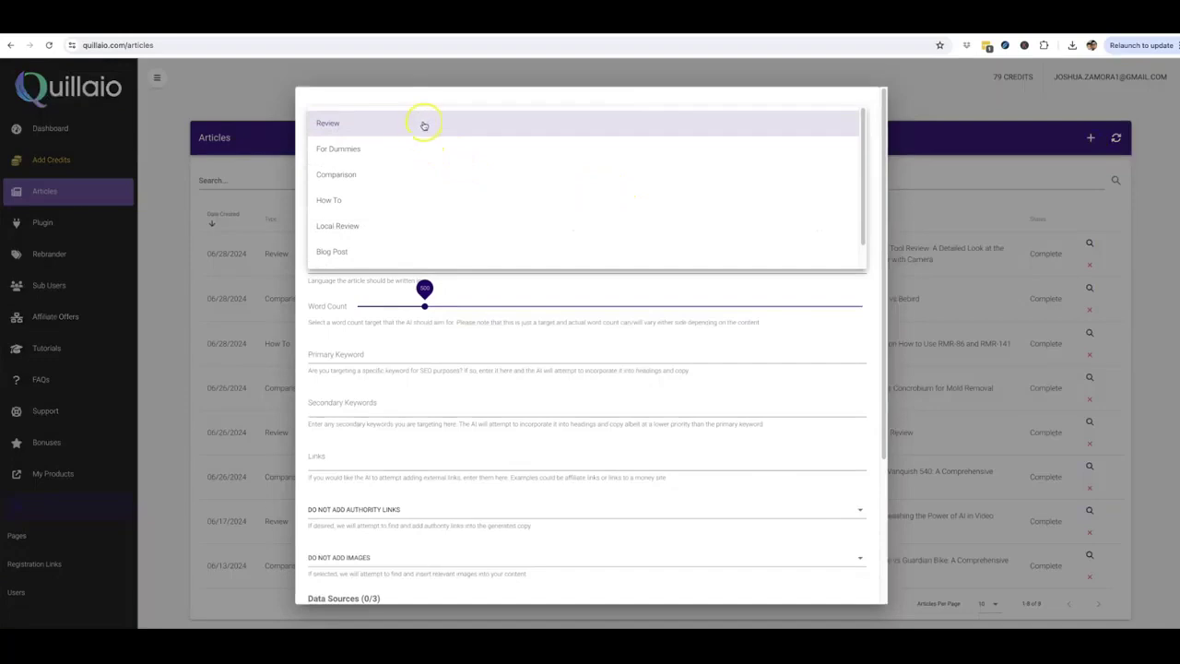
pyautogui.click(340, 124)
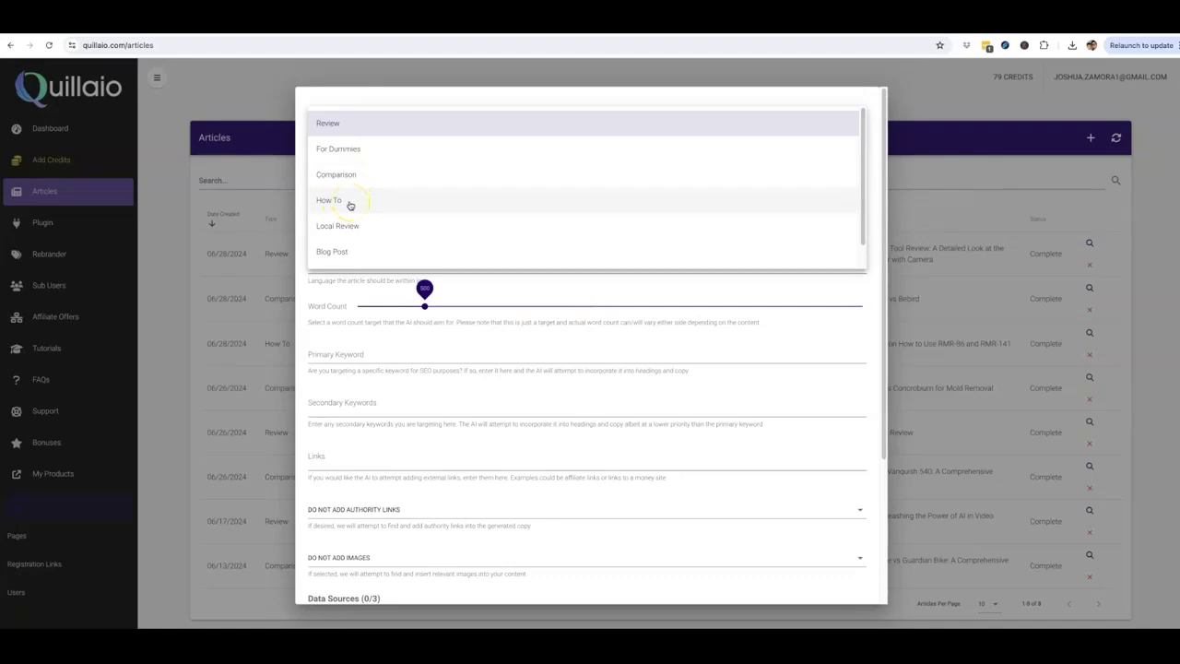
pyautogui.click(350, 205)
pyautogui.click(872, 471)
pyautogui.scroll(-3, 846, 532)
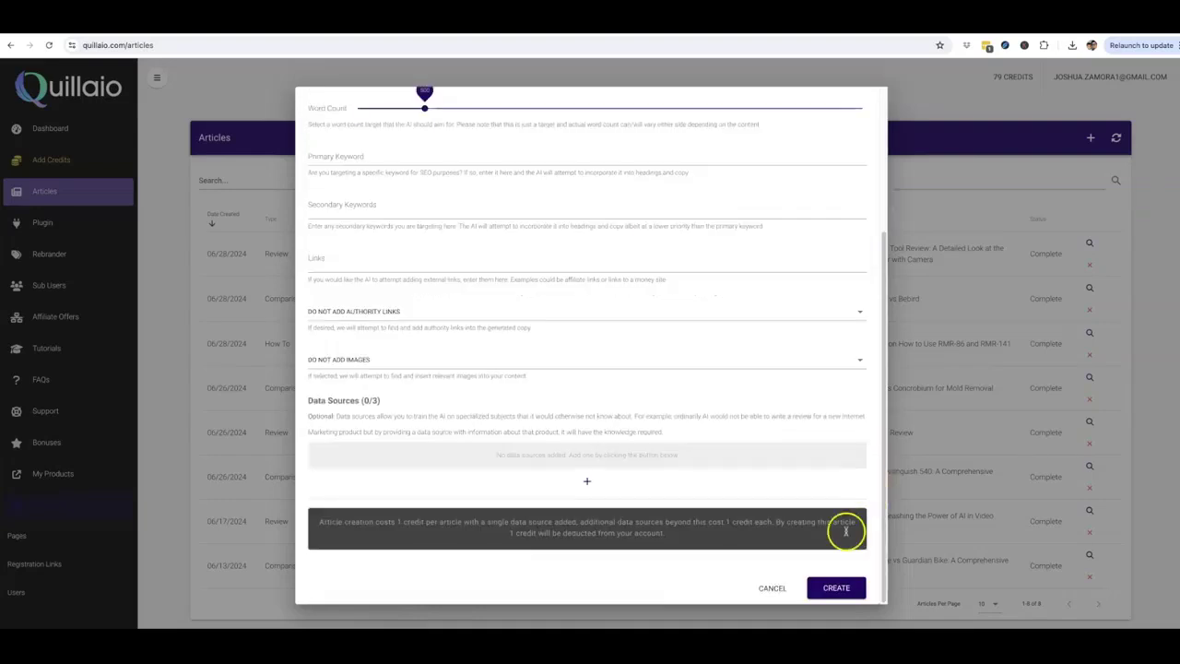
pyautogui.click(772, 587)
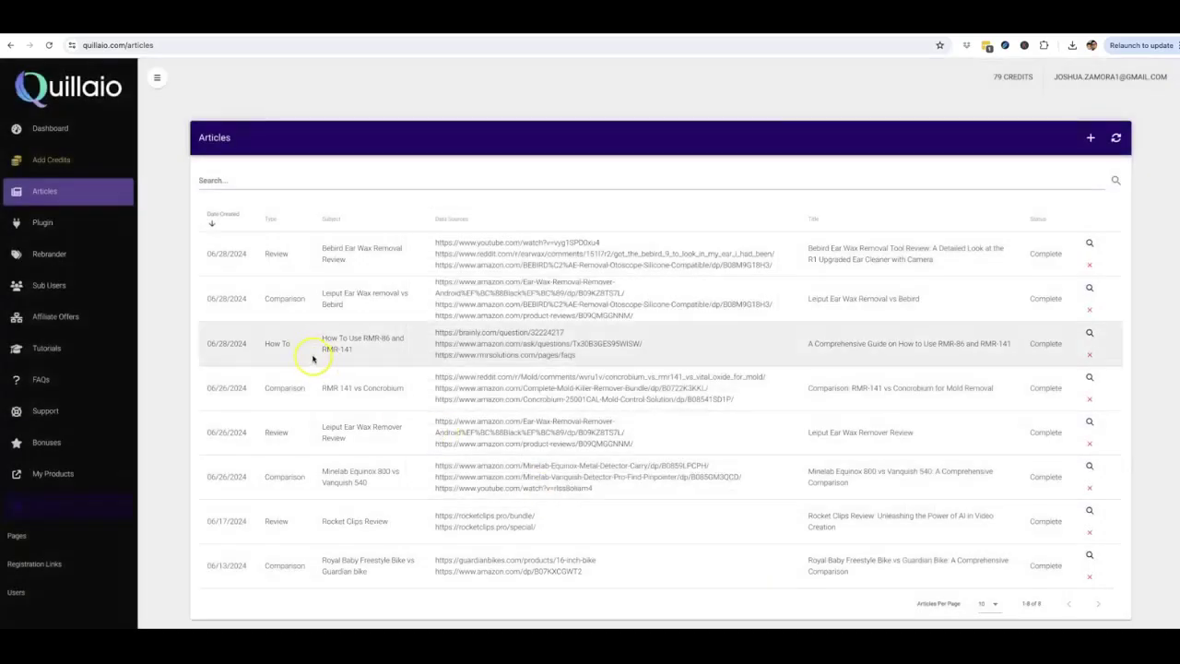
pyautogui.moveTo(321, 338); pyautogui.dragTo(377, 348)
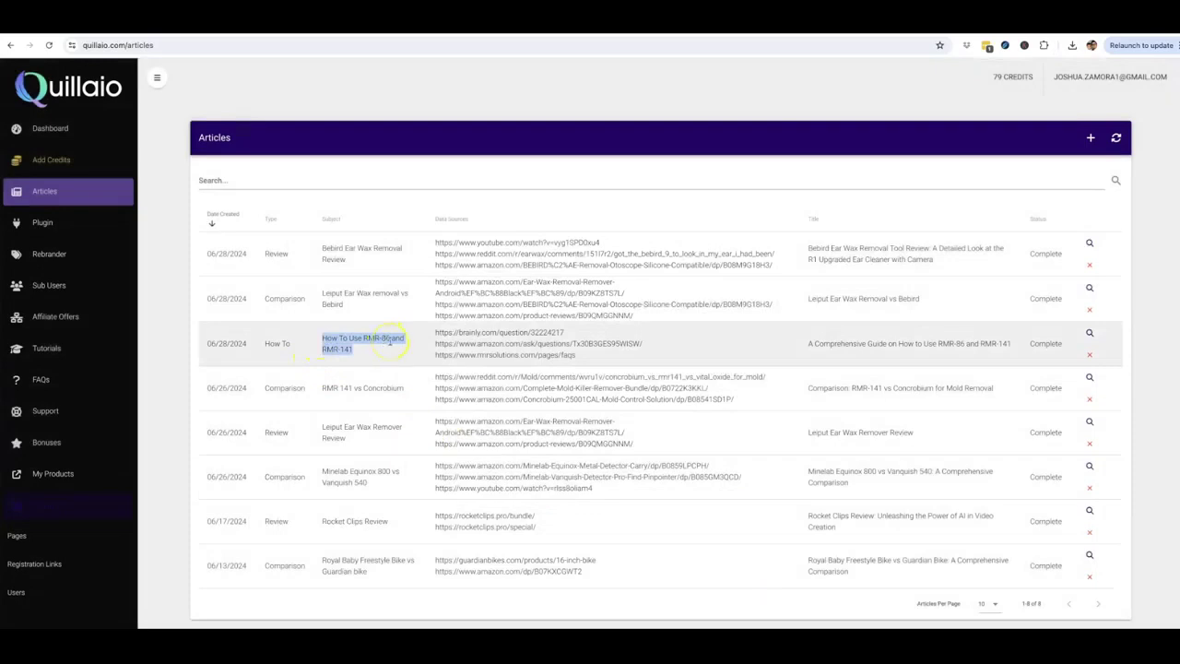
pyautogui.click(350, 346)
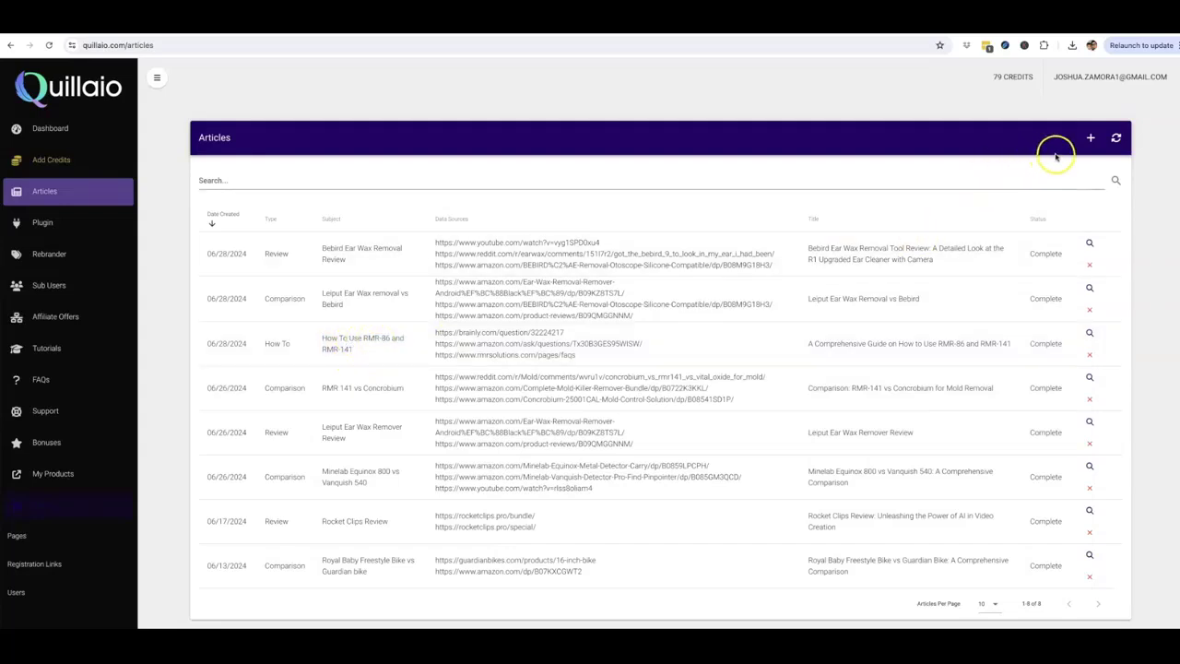
# - Start a new article and set its type to Comparison
pyautogui.click(1087, 140)
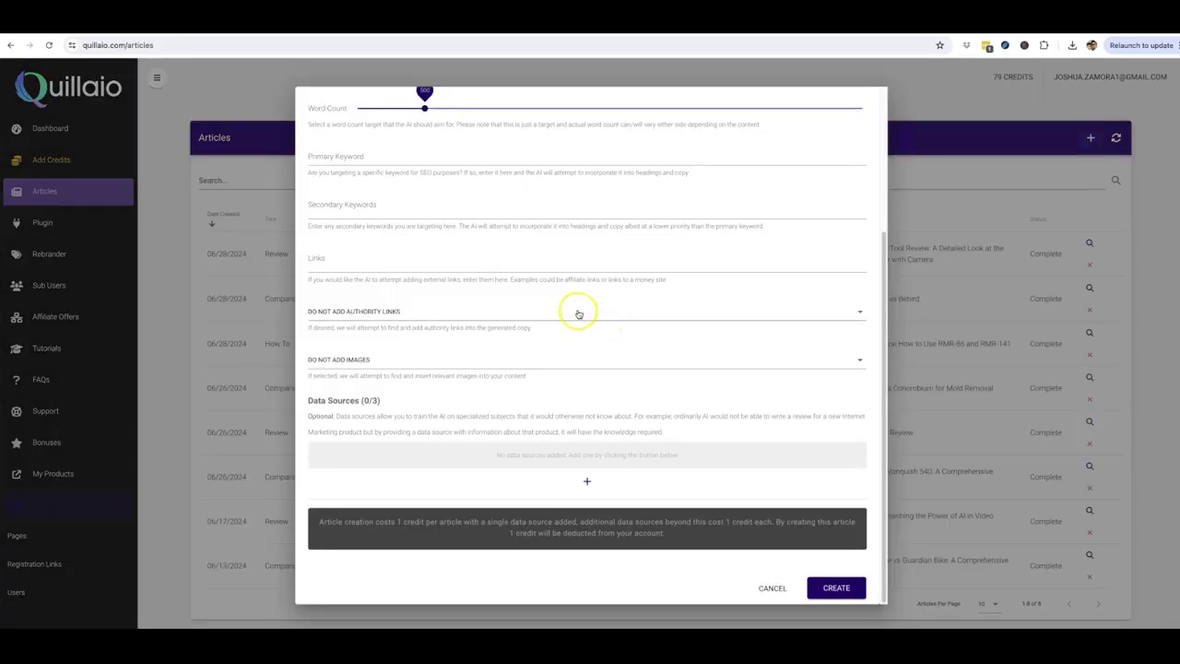
pyautogui.scroll(3, 580, 313)
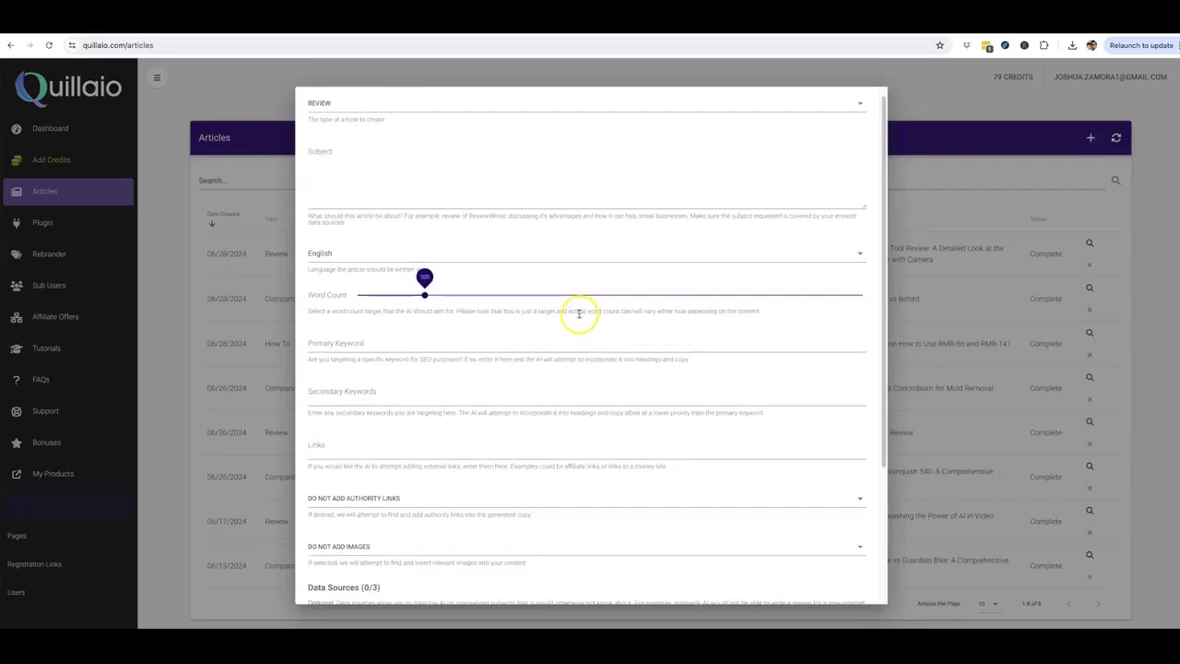
pyautogui.click(399, 108)
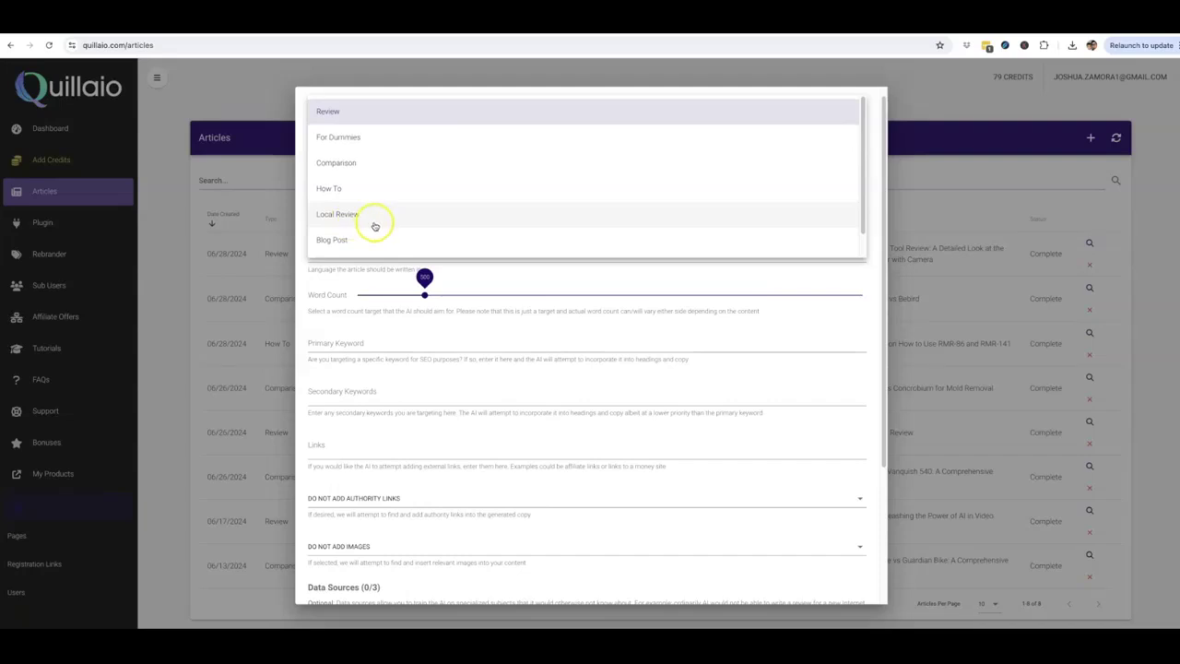
pyautogui.scroll(-1, 353, 221)
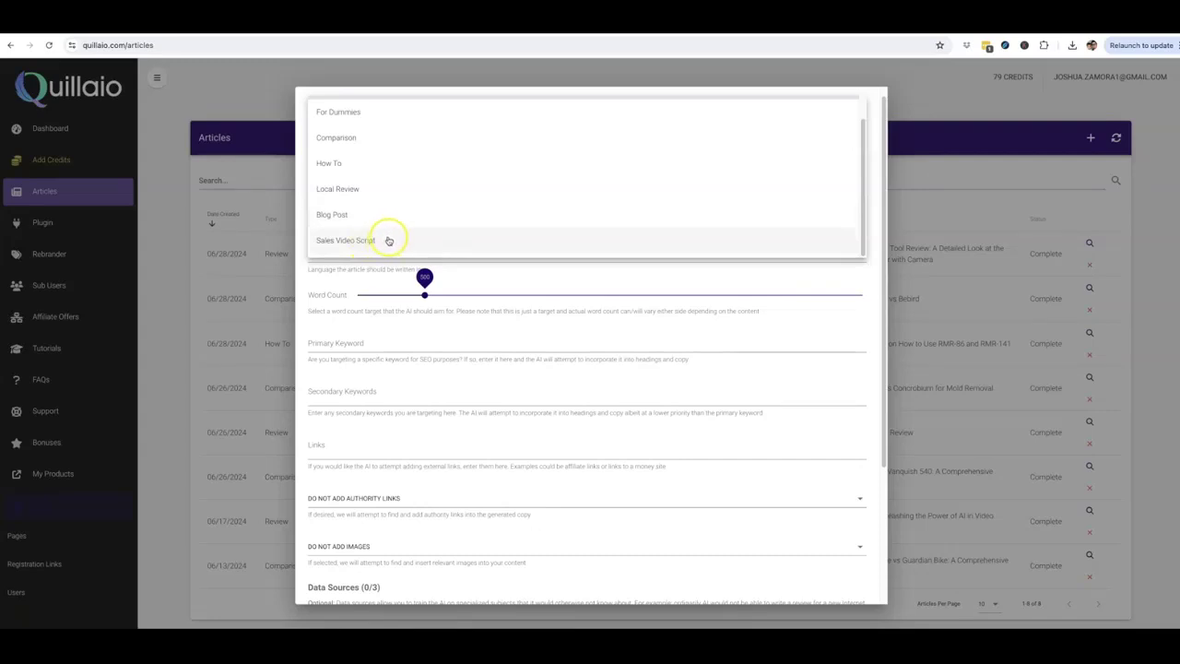
pyautogui.scroll(1, 414, 238)
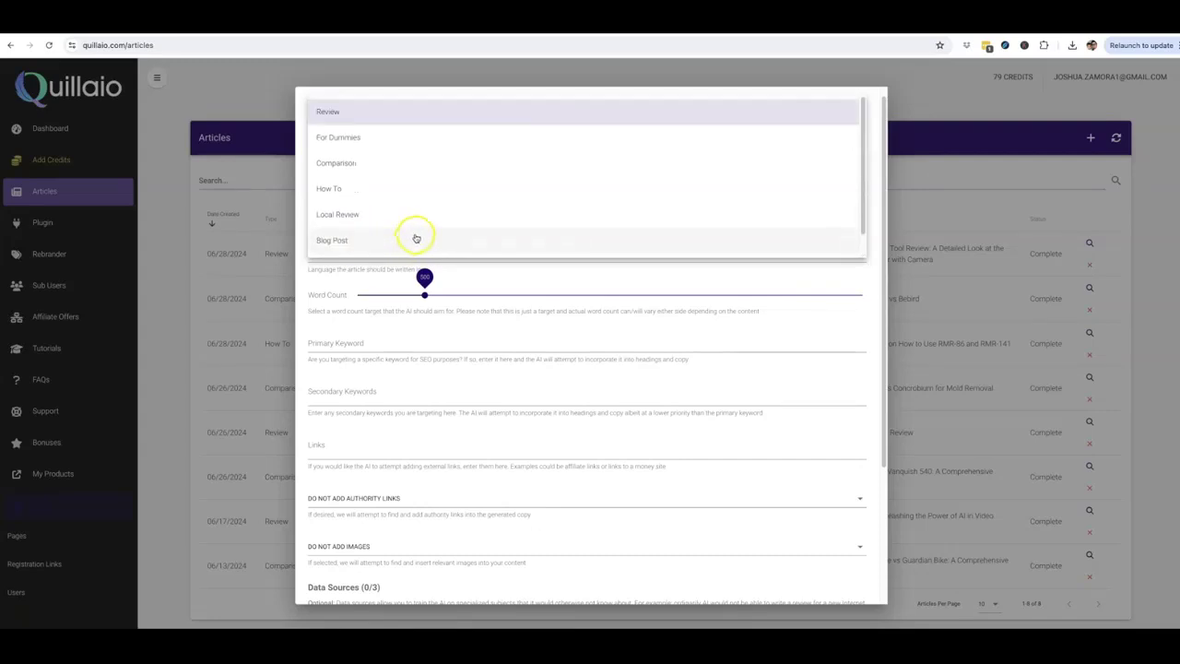
pyautogui.scroll(1, 622, 298)
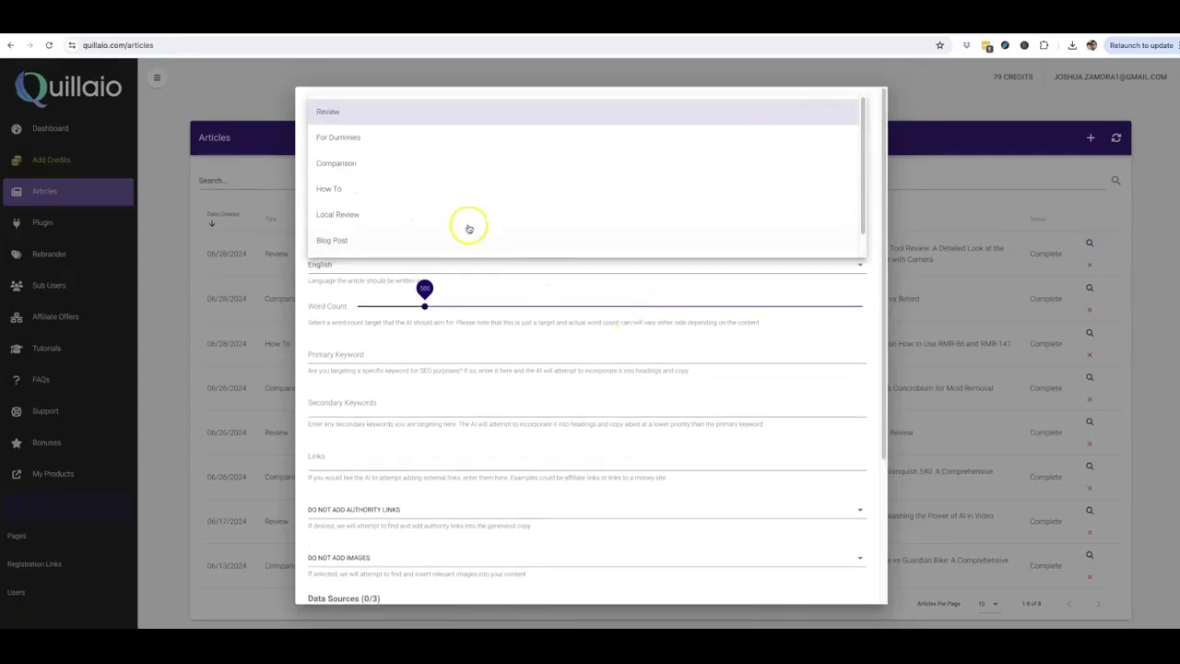
pyautogui.click(341, 166)
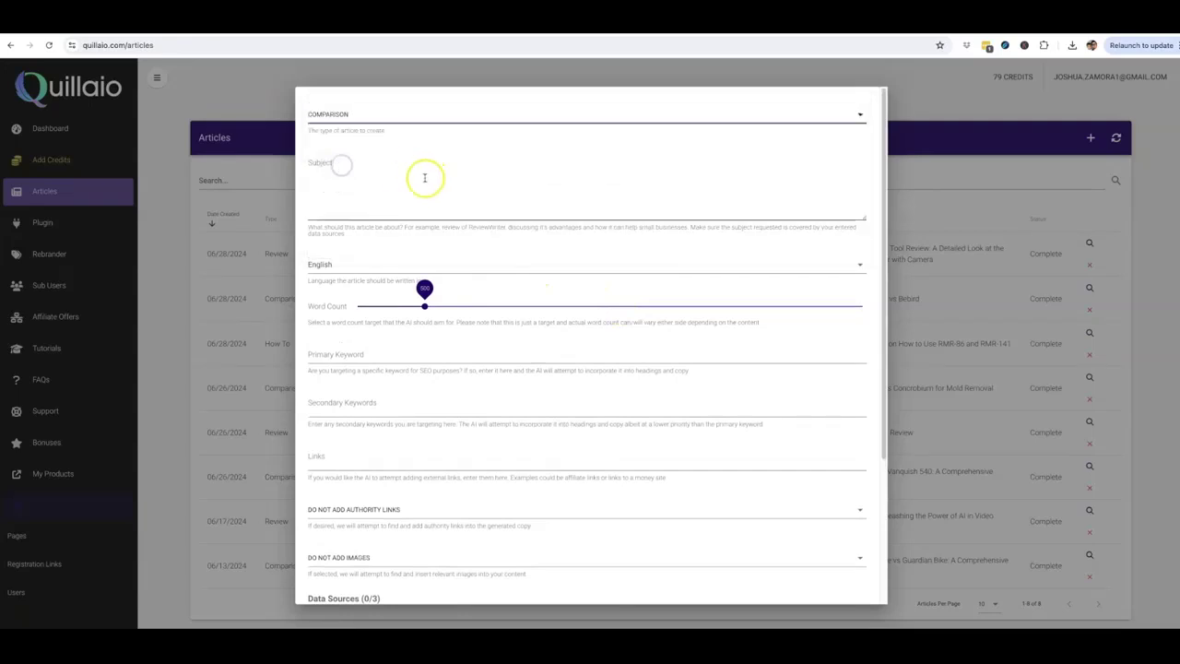
# - Switch to the Google results page and copy the search phrase "on cloud vs hoka for nurses" for the article's subject
pyautogui.click(378, 175)
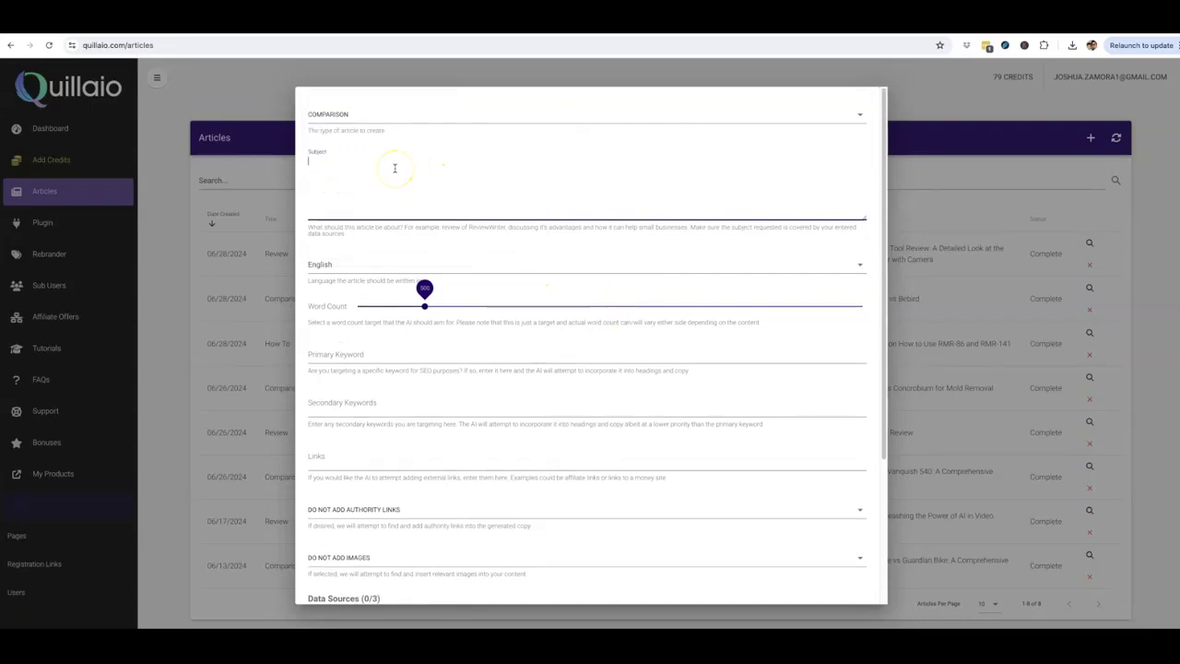
pyautogui.click(441, 163)
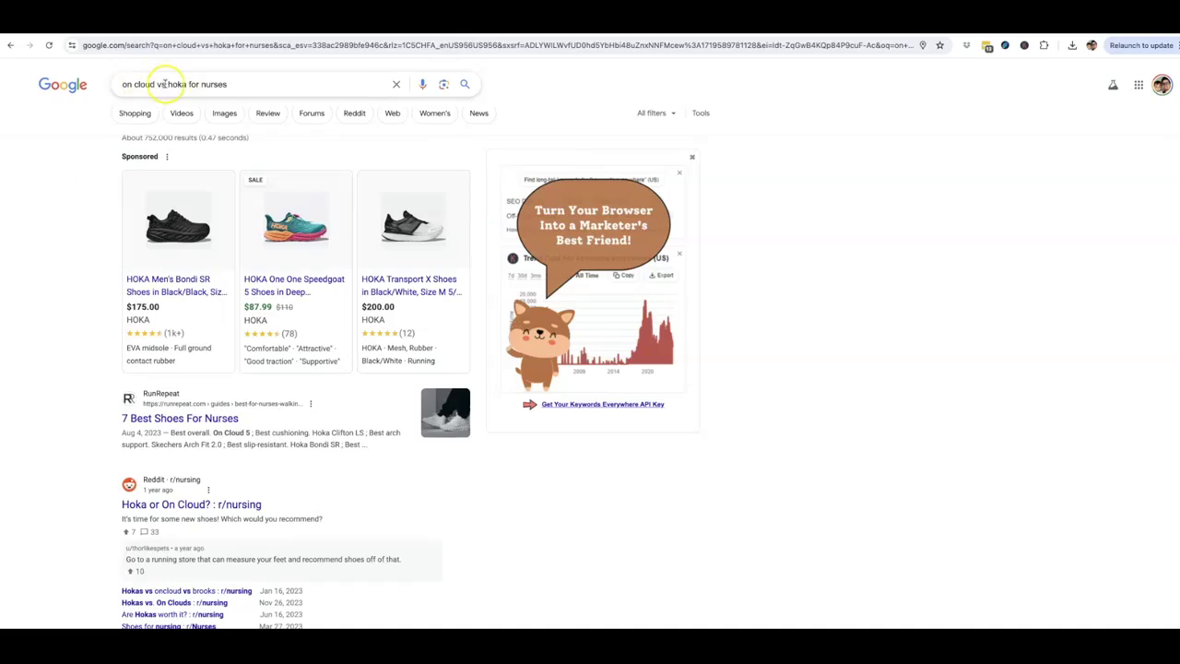
pyautogui.click(235, 85)
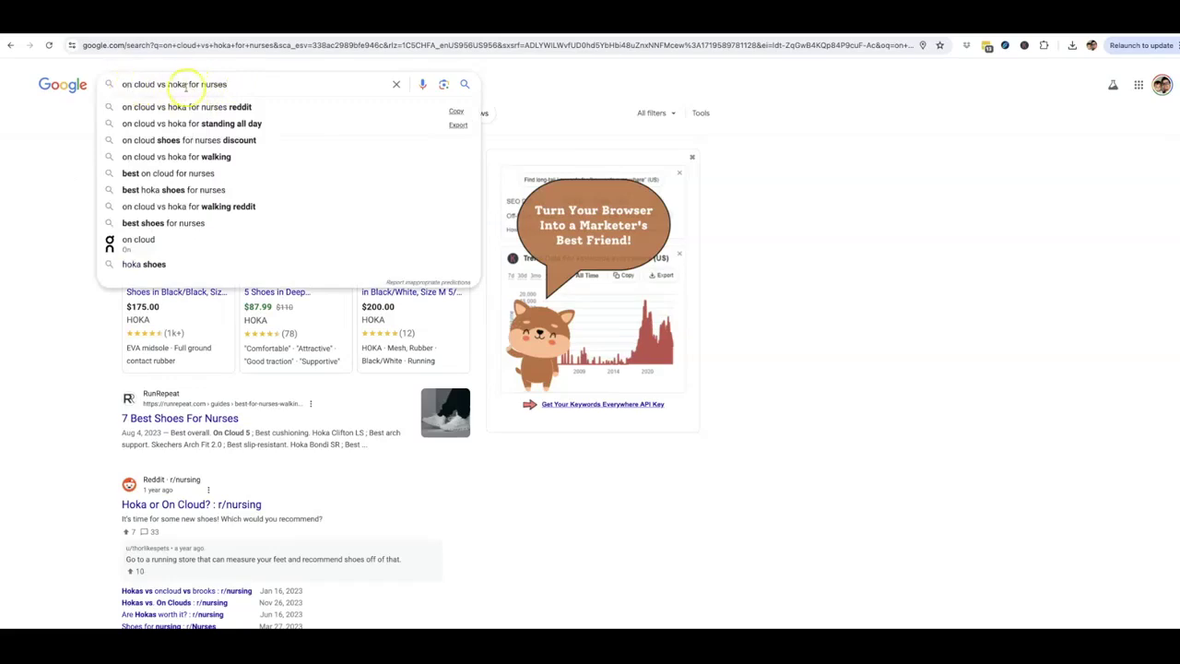
pyautogui.moveTo(189, 84); pyautogui.dragTo(231, 84)
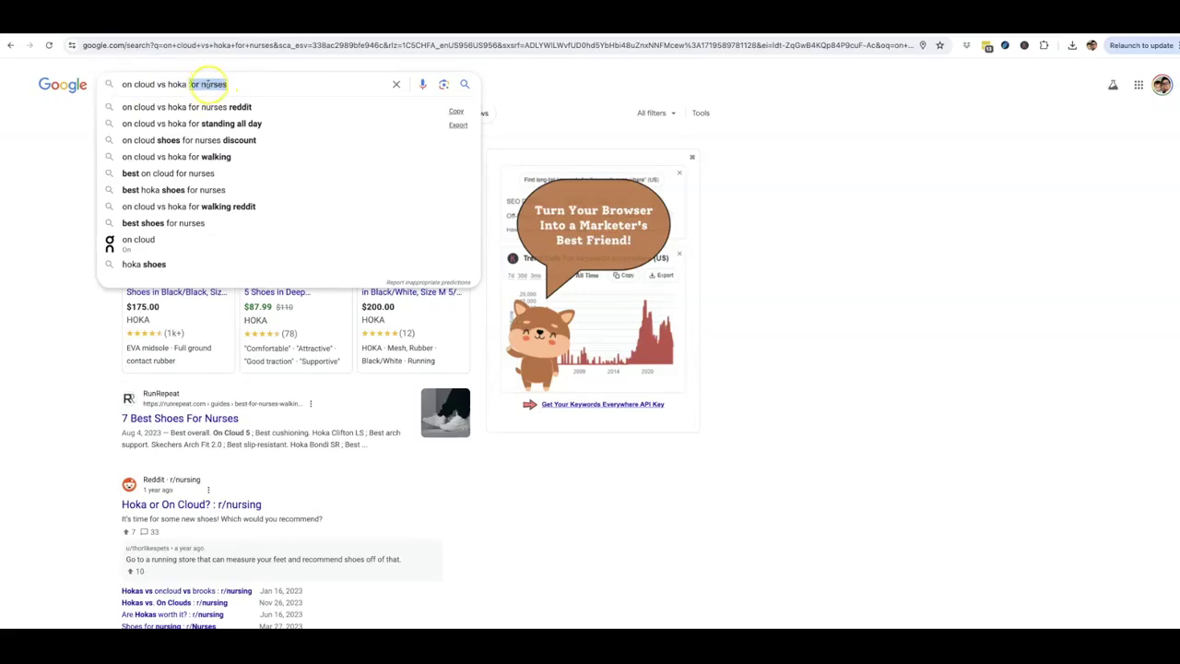
pyautogui.doubleClick(205, 84)
pyautogui.moveTo(205, 83); pyautogui.dragTo(195, 82)
pyautogui.click(64, 157)
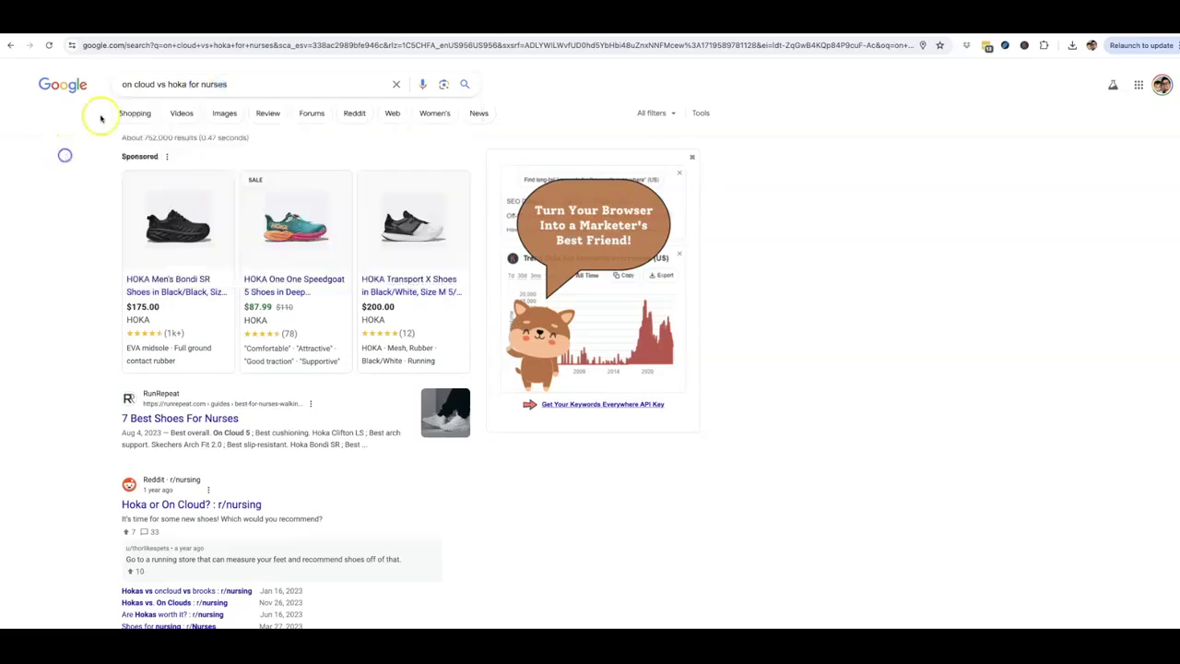
pyautogui.tripleClick(137, 84)
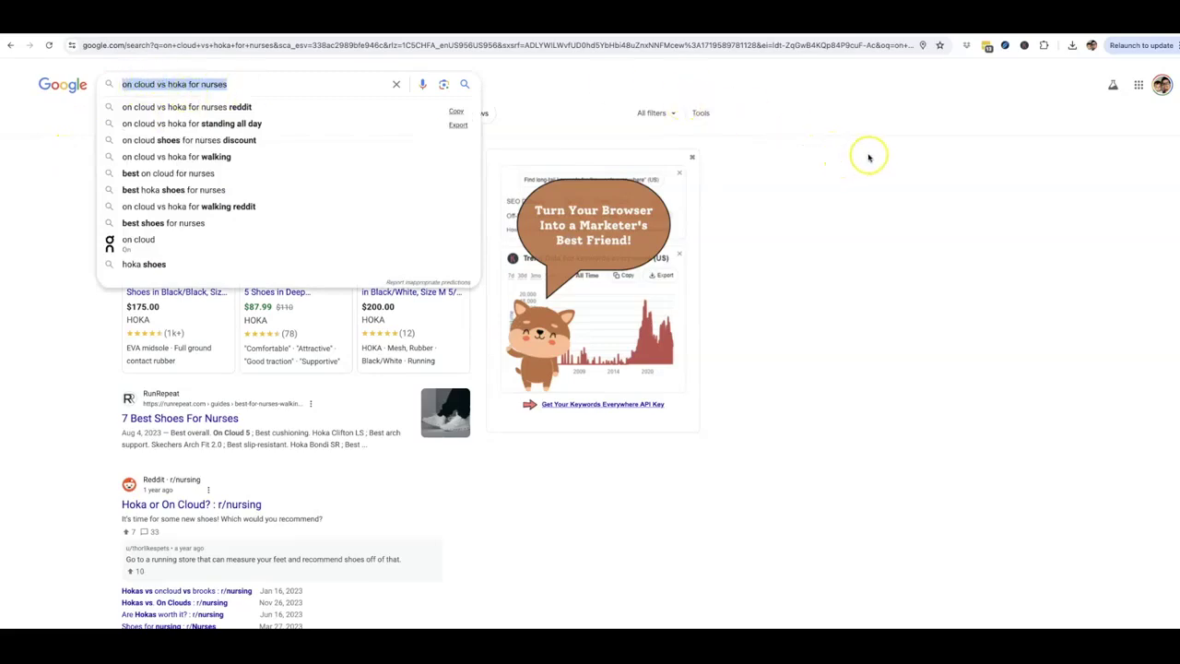
pyautogui.click(929, 117)
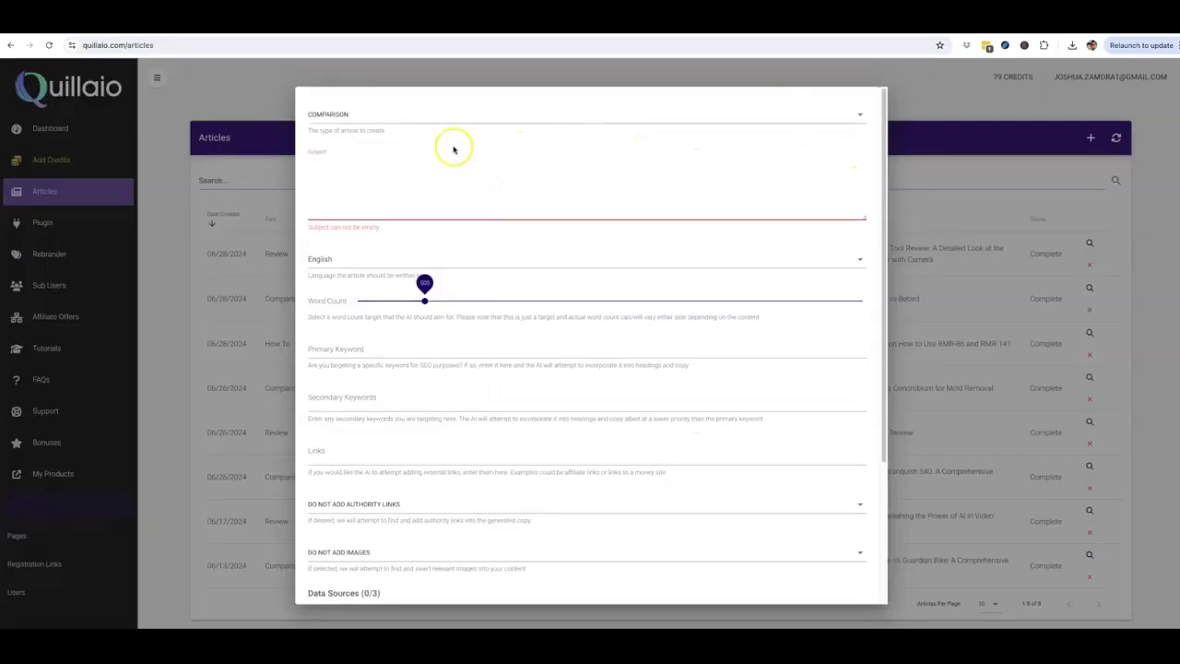
# - Enter the copied phrase as the article's subject in Quillaio, capitalized as "On Cloud vs Hoka for Nurses"
pyautogui.click(346, 163)
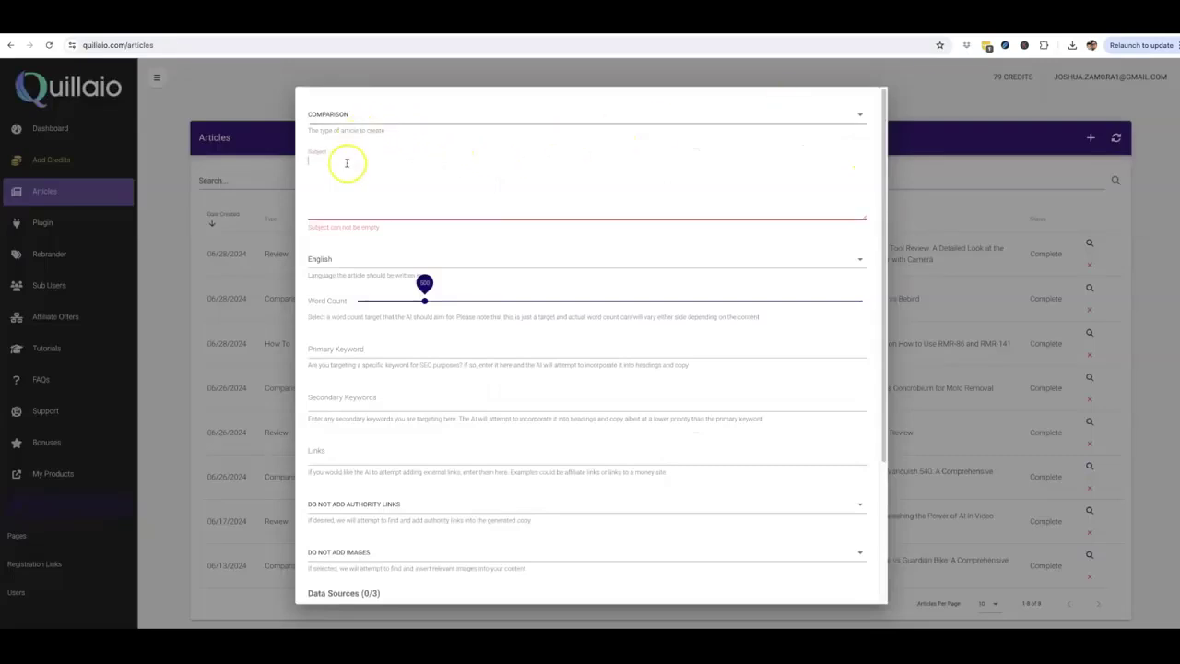
pyautogui.write('Oncloud vs hoka for nurses')
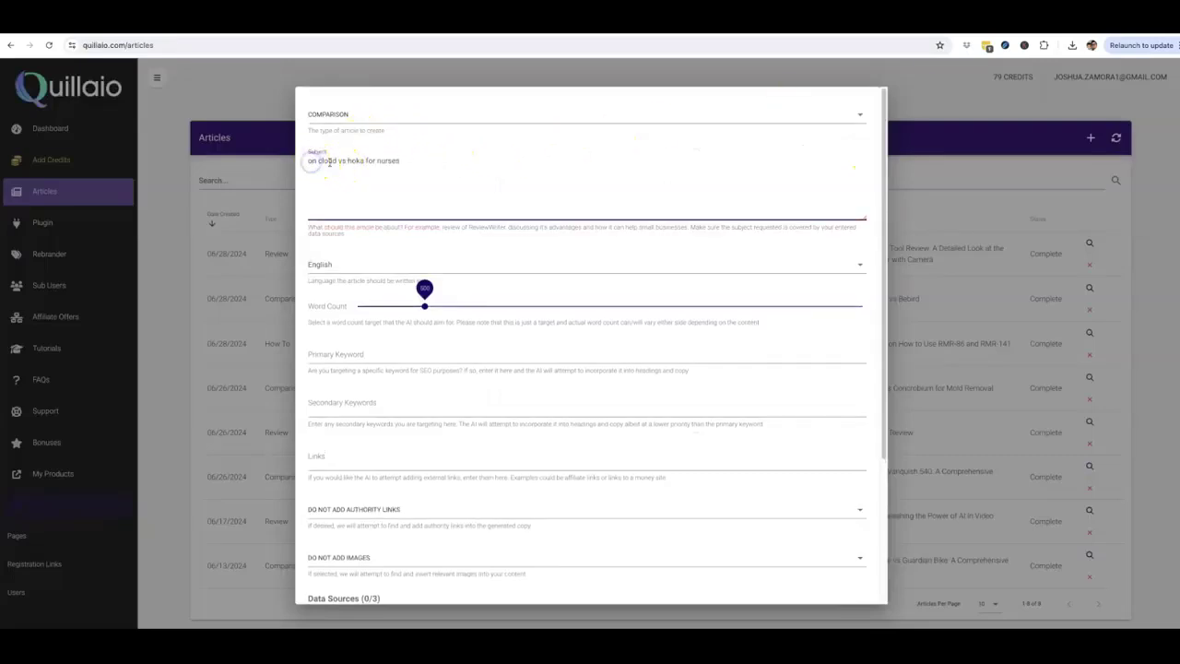
pyautogui.write('O')
pyautogui.click(324, 162)
pyautogui.click(354, 161)
pyautogui.press('BackSpace')
pyautogui.write('H')
pyautogui.click(383, 159)
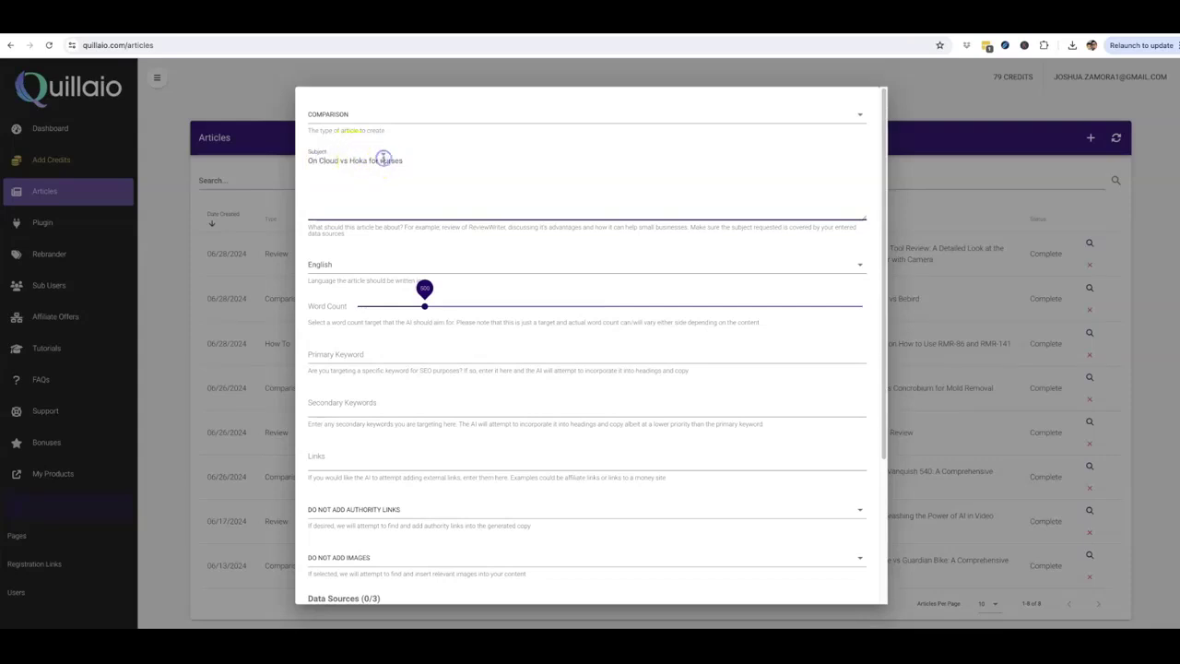
# - Copy the subject text and set the article's word count target to 1000
pyautogui.tripleClick(387, 160)
pyautogui.hotkey('ctrl', 'c')
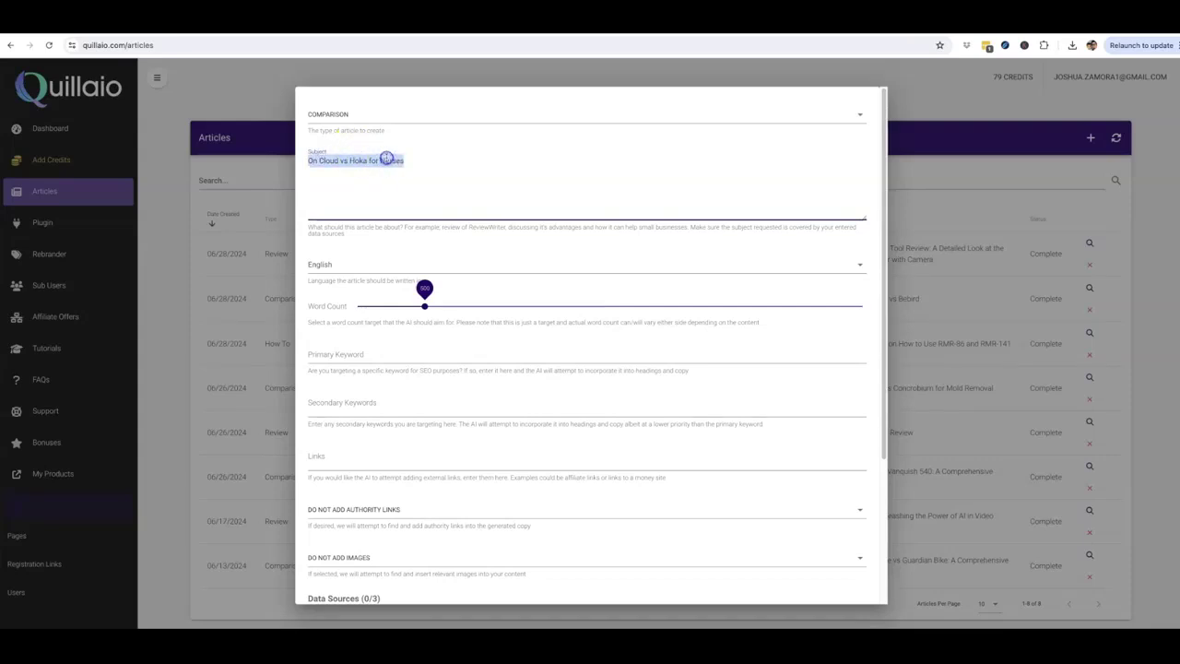
pyautogui.click(425, 305)
pyautogui.click(424, 307)
pyautogui.moveTo(424, 307); pyautogui.dragTo(593, 306)
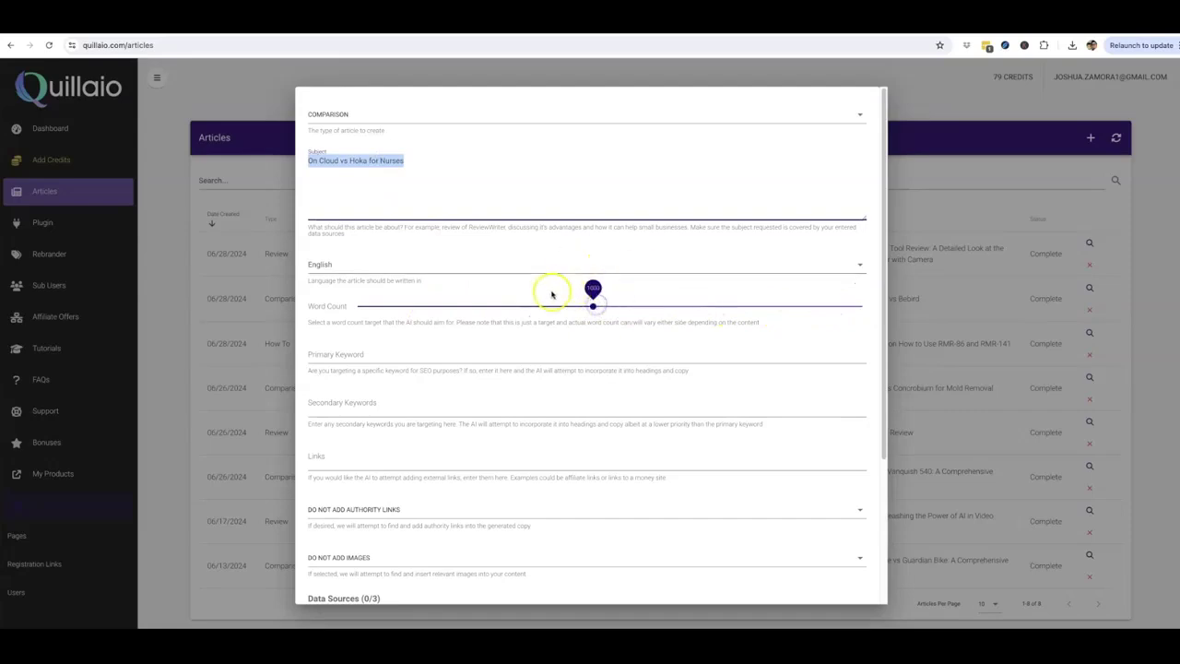
# - Paste "On Cloud vs Hoka for Nurses" as primary keyword and enter "Are On Cloud or Hoka shoes better for nurses" as secondary keyword
pyautogui.click(343, 354)
pyautogui.hotkey('ctrl', 'v')
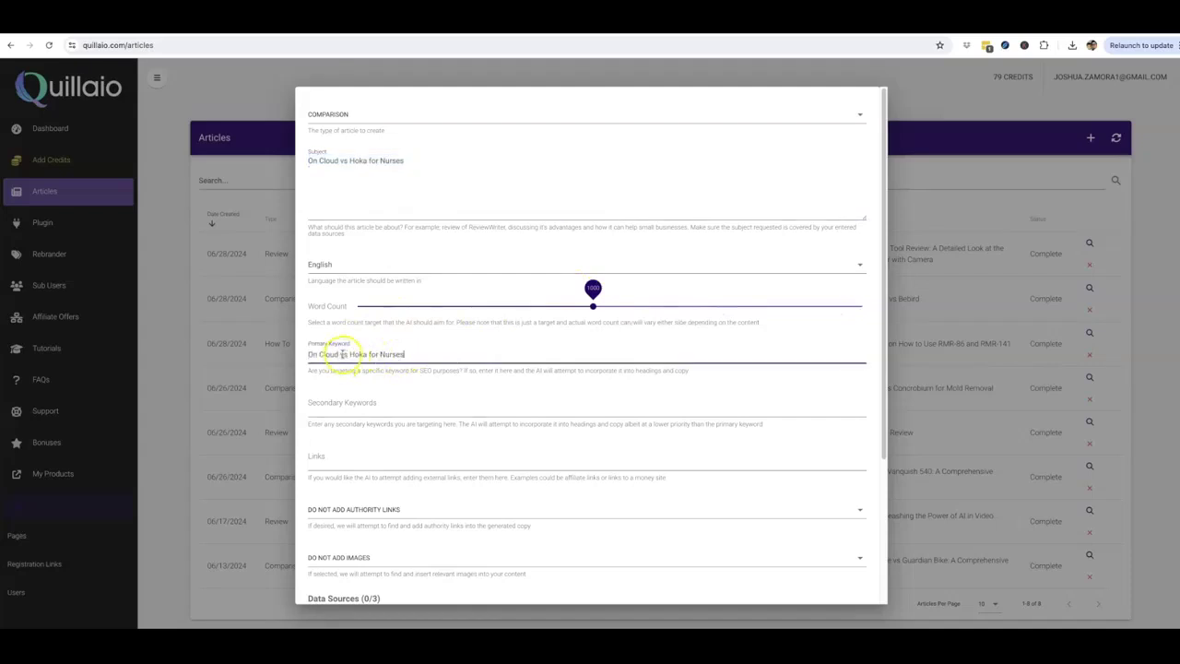
pyautogui.click(343, 409)
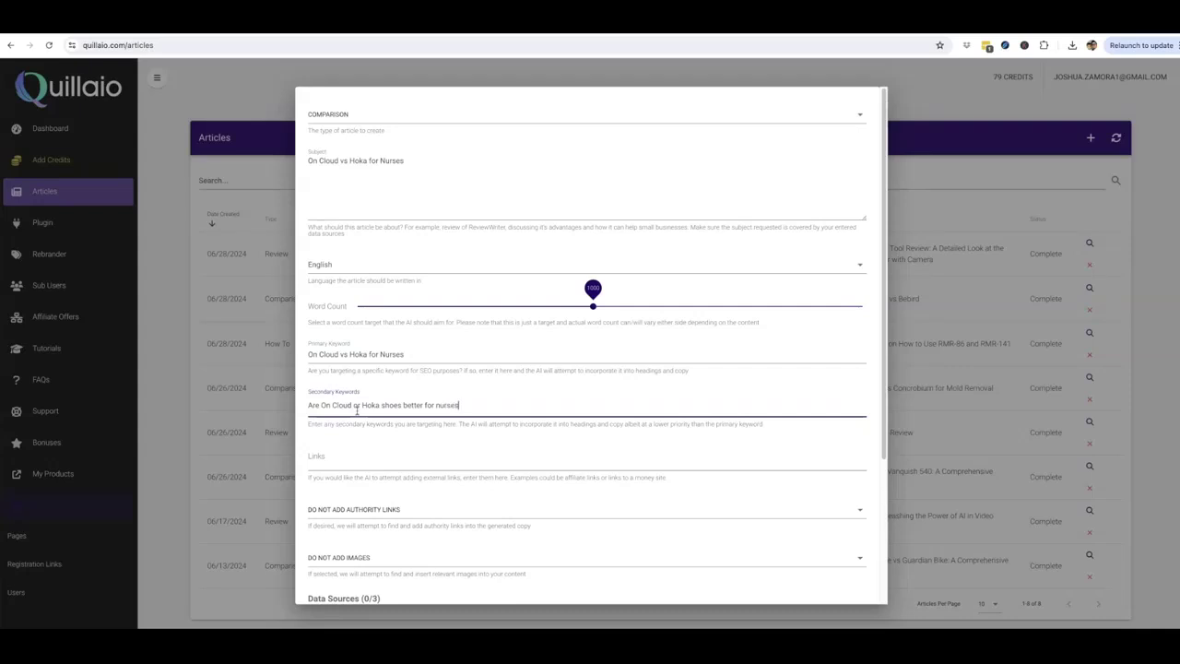
# - Switch to Amazon to get a link for the article and search for "hoka shoes"
pyautogui.click(398, 469)
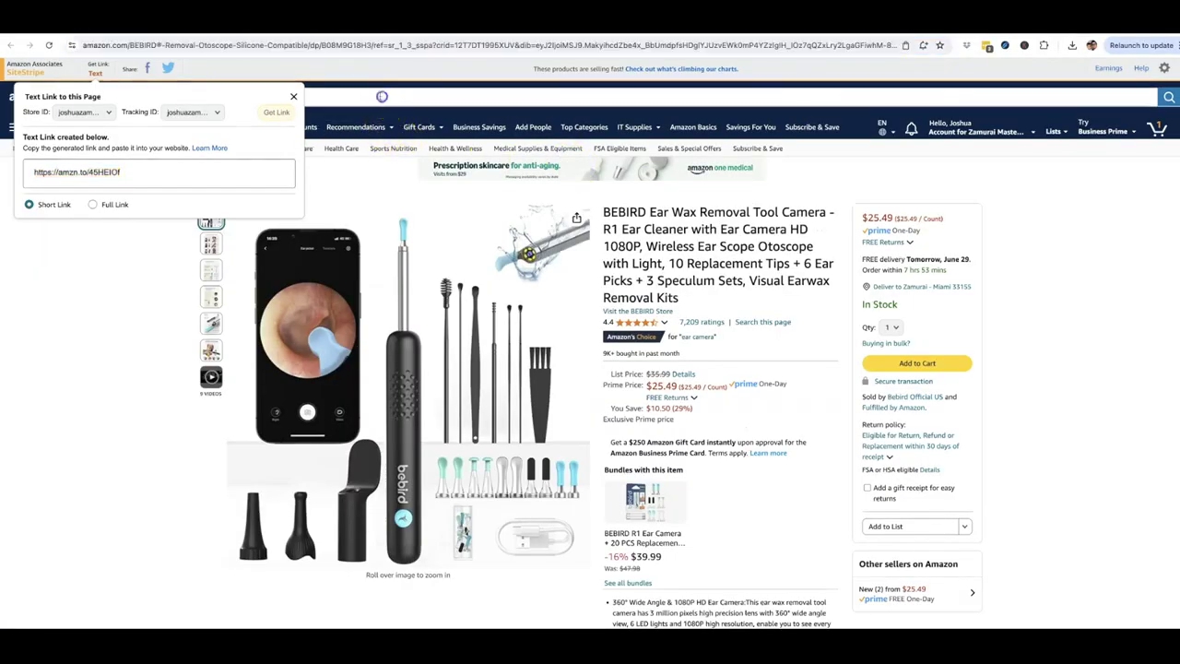
pyautogui.click(298, 97)
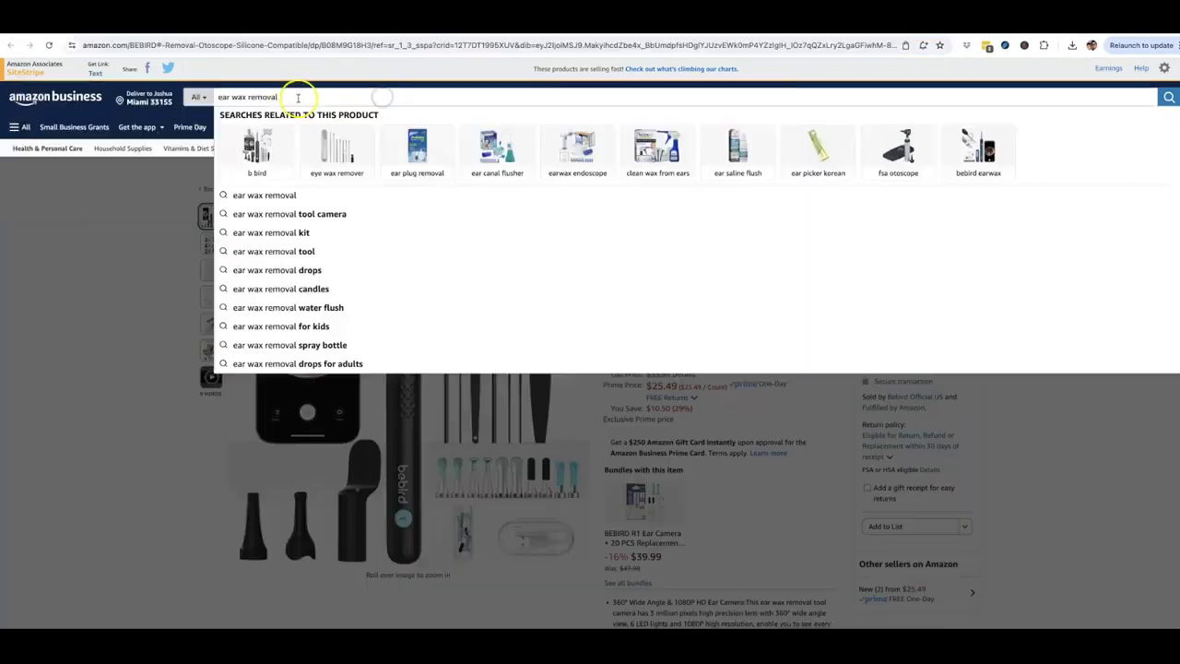
pyautogui.hotkey('ctrl', 'a')
pyautogui.tripleClick(295, 98)
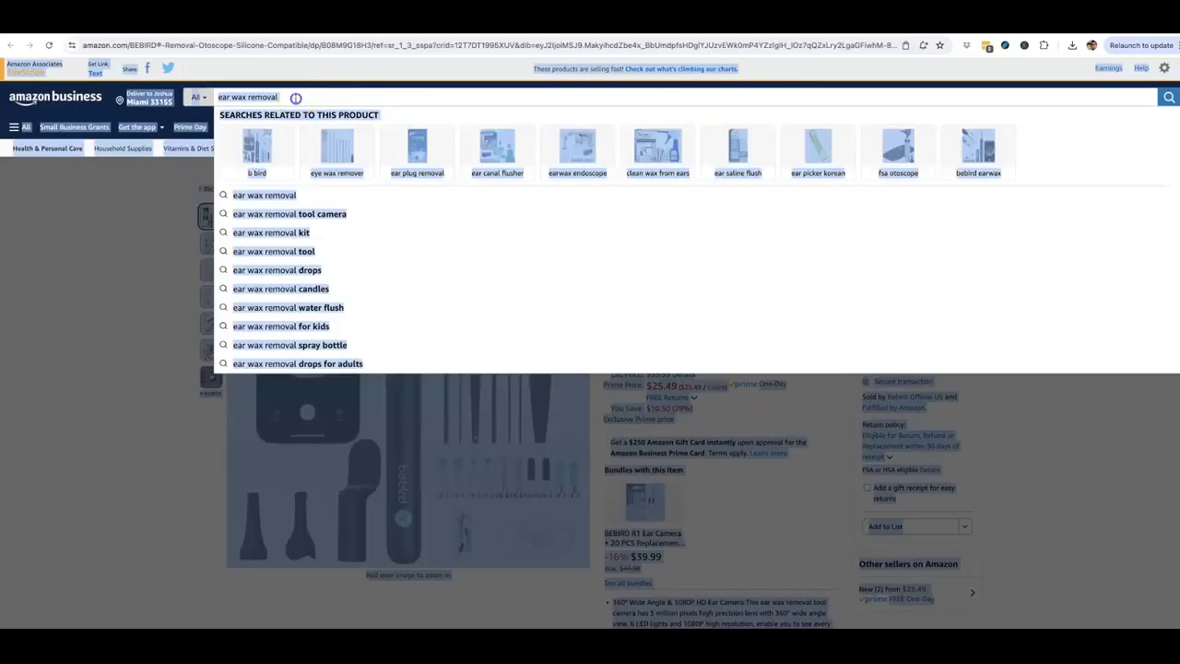
pyautogui.write('hoka')
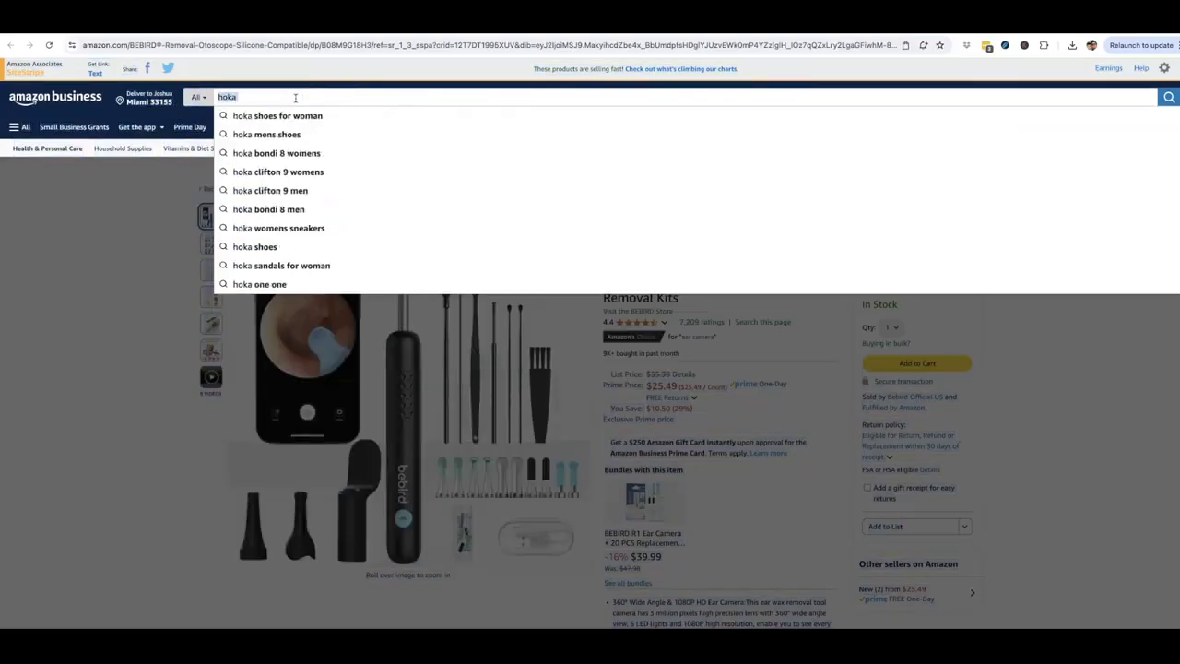
pyautogui.write(' shoes')
pyautogui.press('Return')
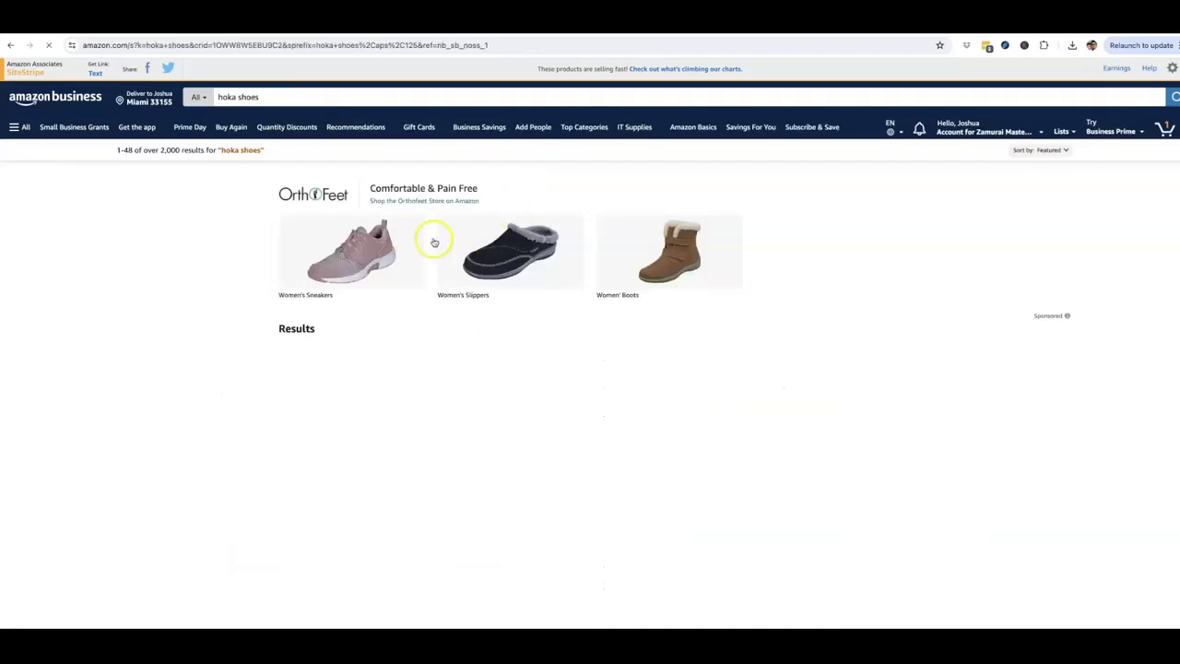
# - Generate a short affiliate text link to the hoka shoes results page and copy it
pyautogui.scroll(-3, 645, 369)
pyautogui.scroll(3, 655, 320)
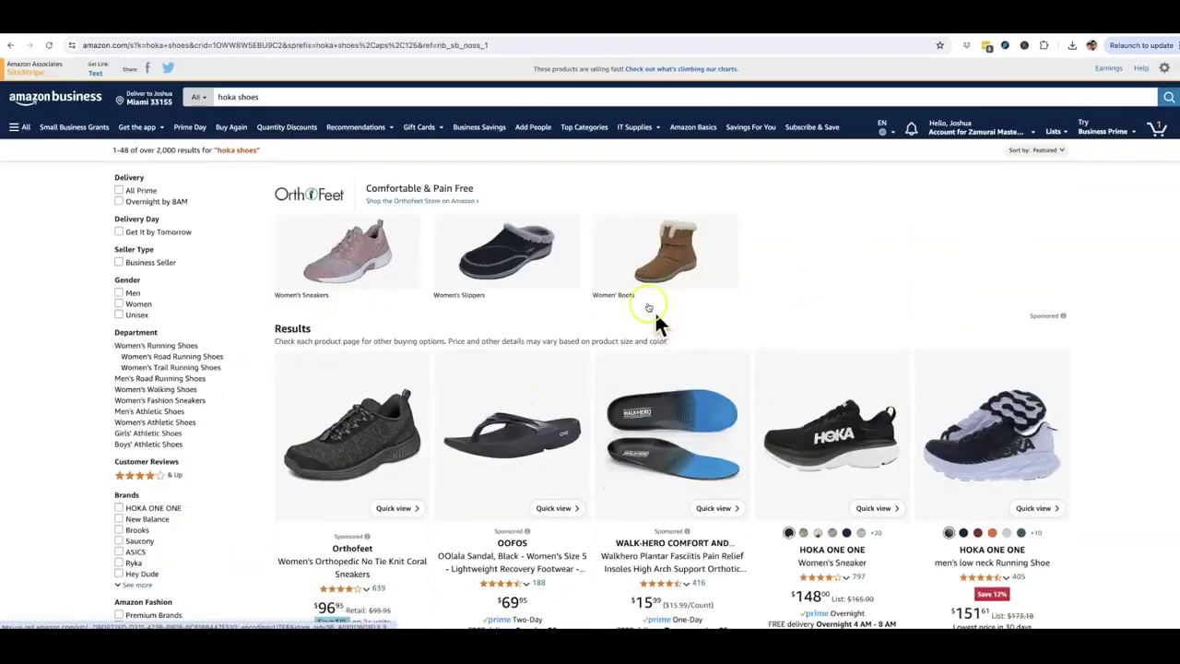
pyautogui.click(95, 72)
pyautogui.press('super+c')
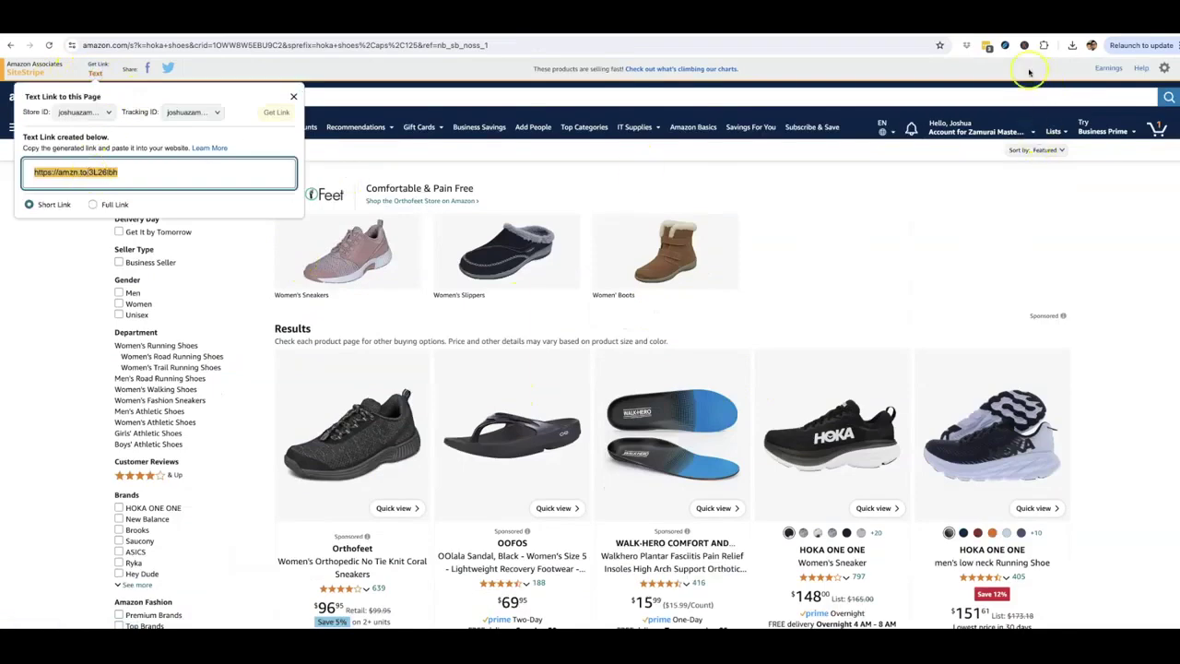
# - Switch back to Quillaio and add the copied Amazon short link to the article's links
pyautogui.click(964, 21)
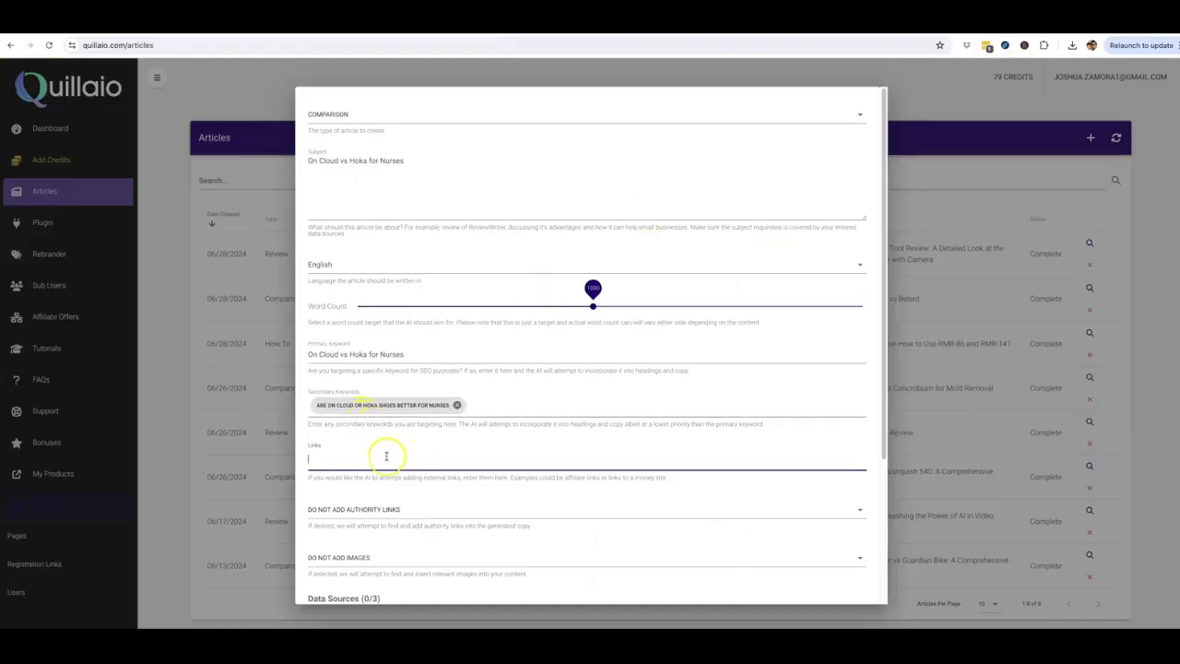
pyautogui.press('super+v')
pyautogui.press('Return')
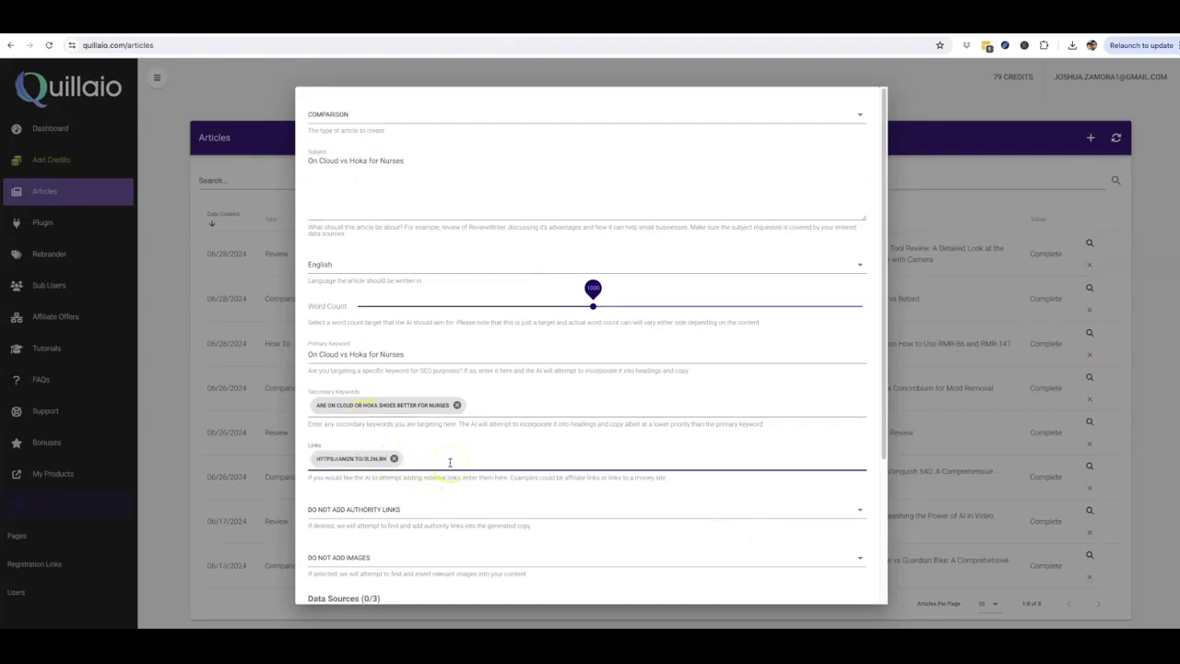
pyautogui.scroll(-1, 508, 448)
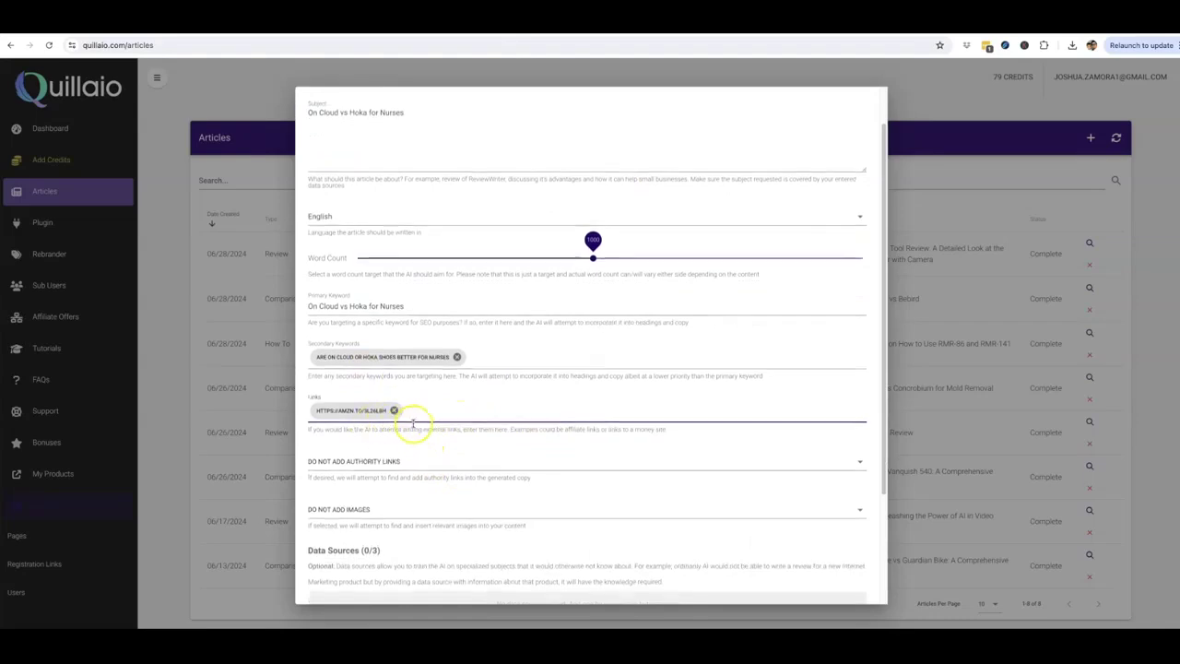
pyautogui.scroll(1, 553, 388)
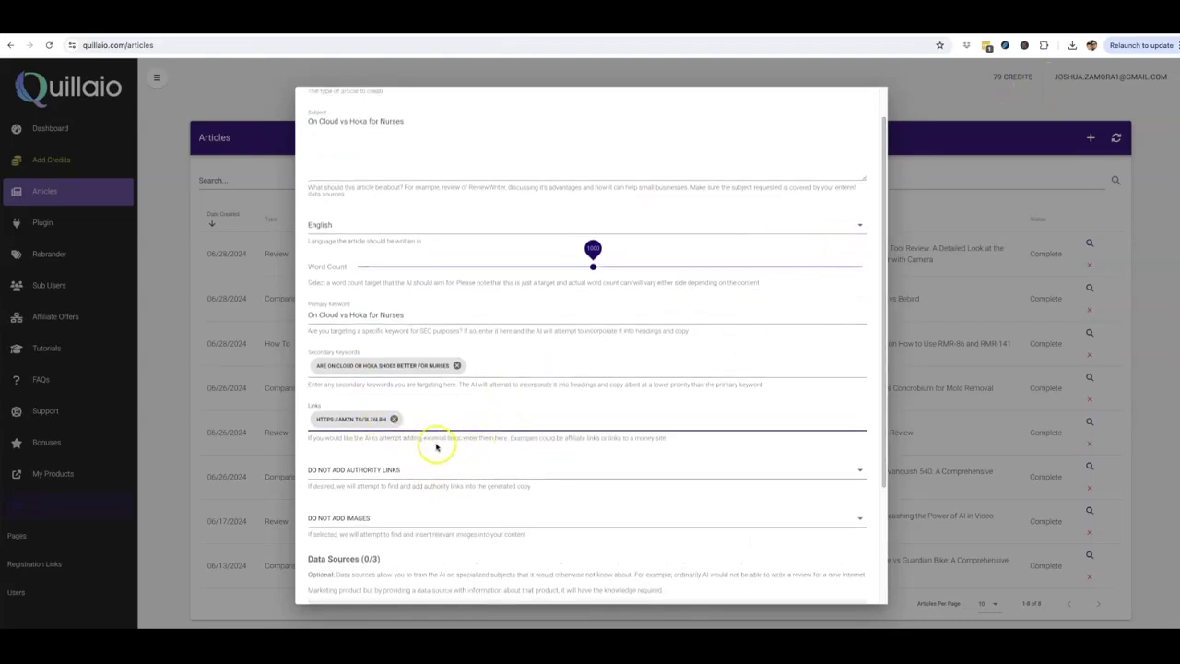
pyautogui.scroll(1, 424, 429)
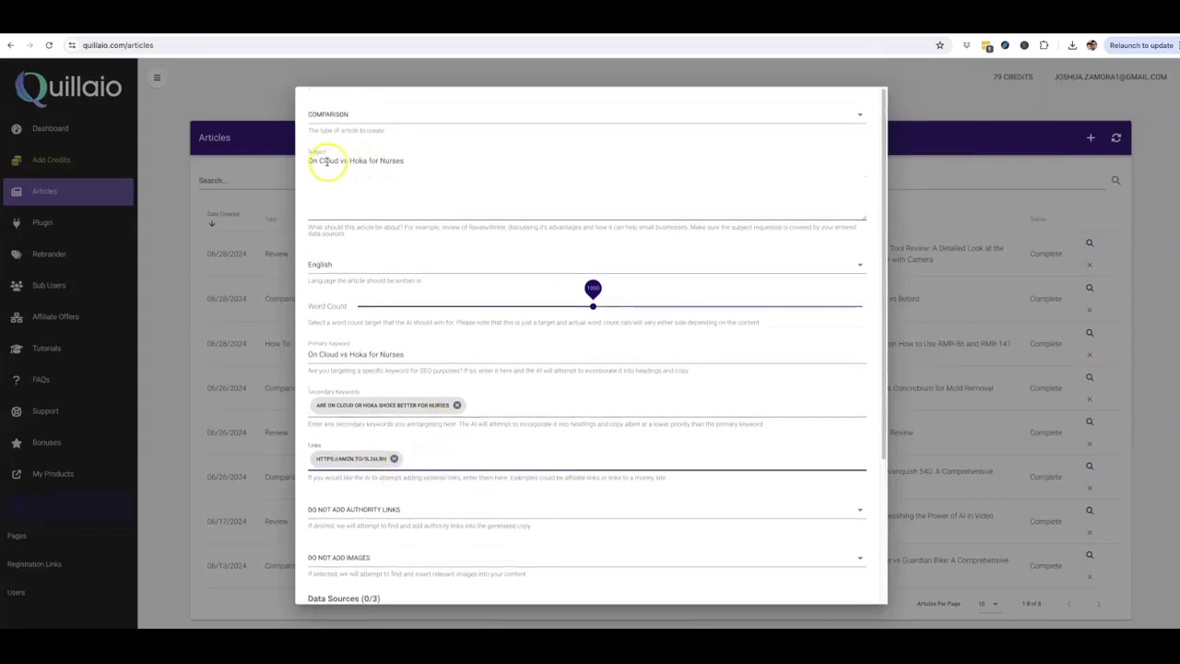
# - Set the article to add authority links
pyautogui.scroll(-1, 435, 452)
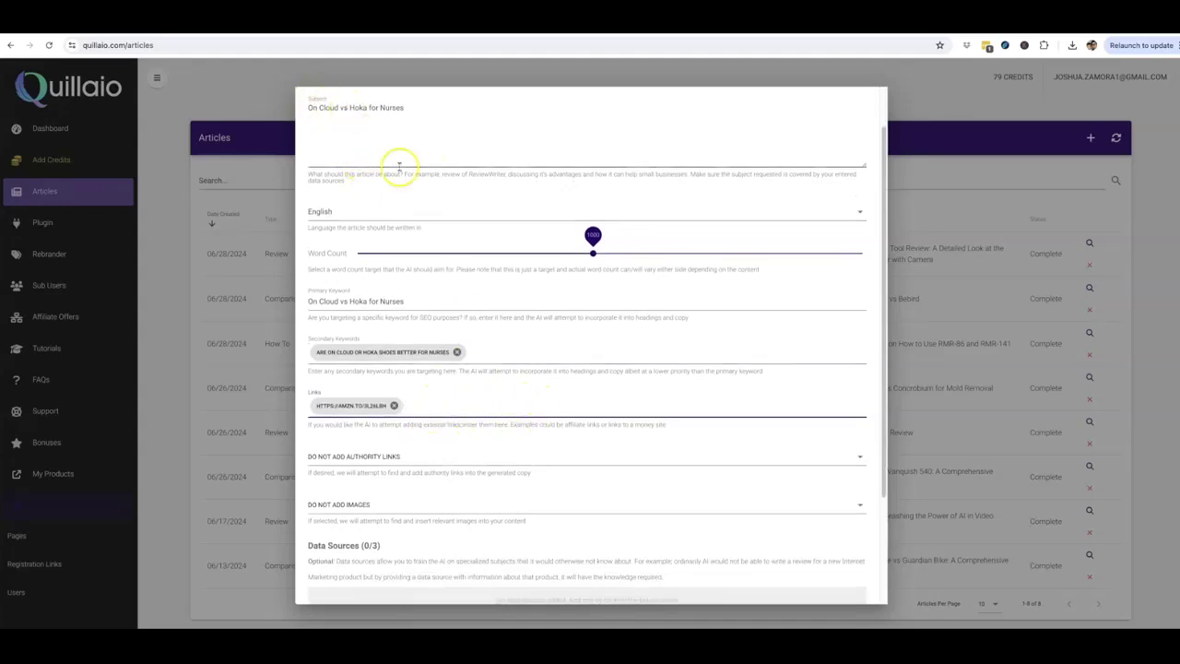
pyautogui.scroll(-1, 508, 424)
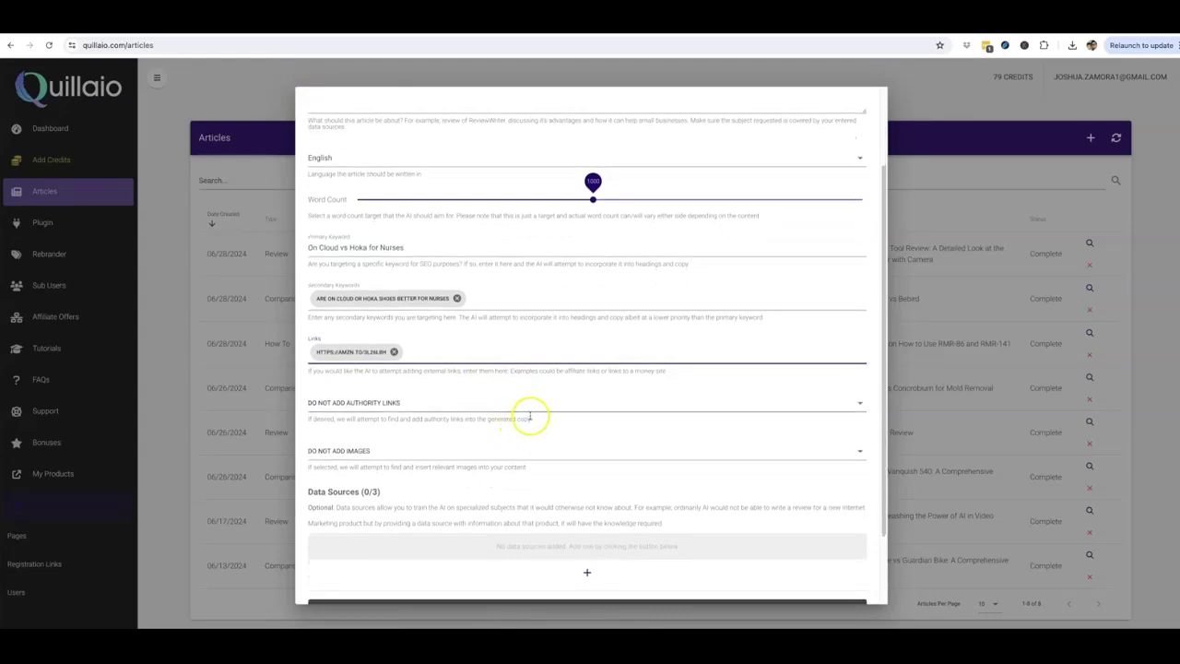
pyautogui.scroll(-2, 530, 418)
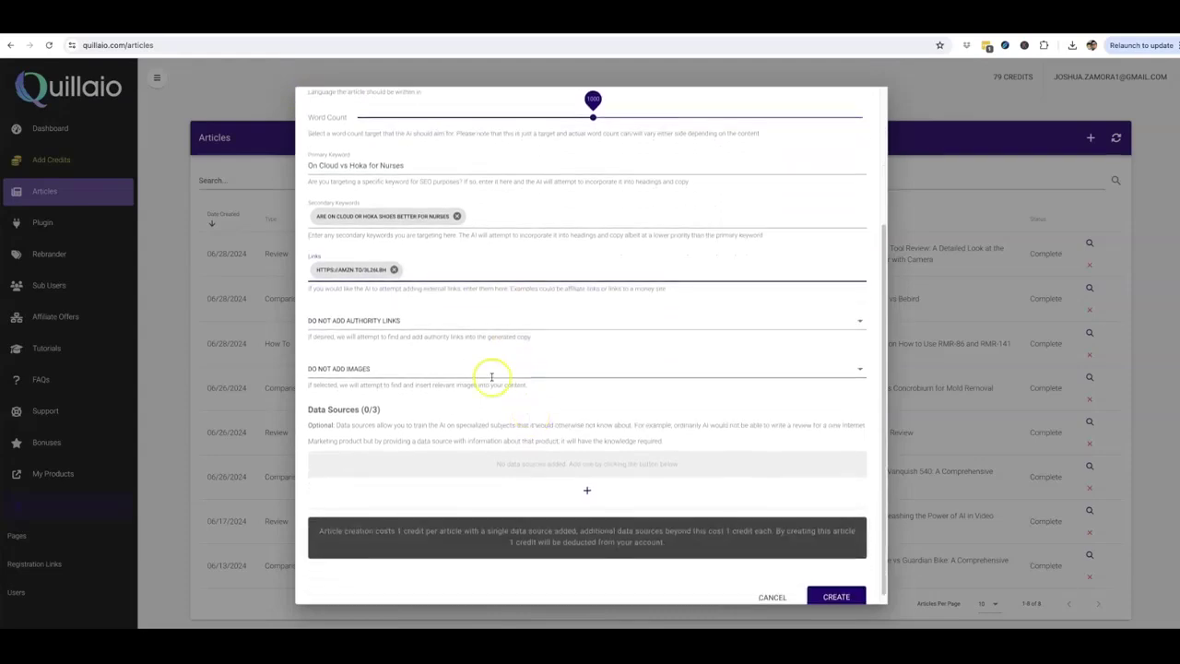
pyautogui.click(368, 322)
pyautogui.click(362, 330)
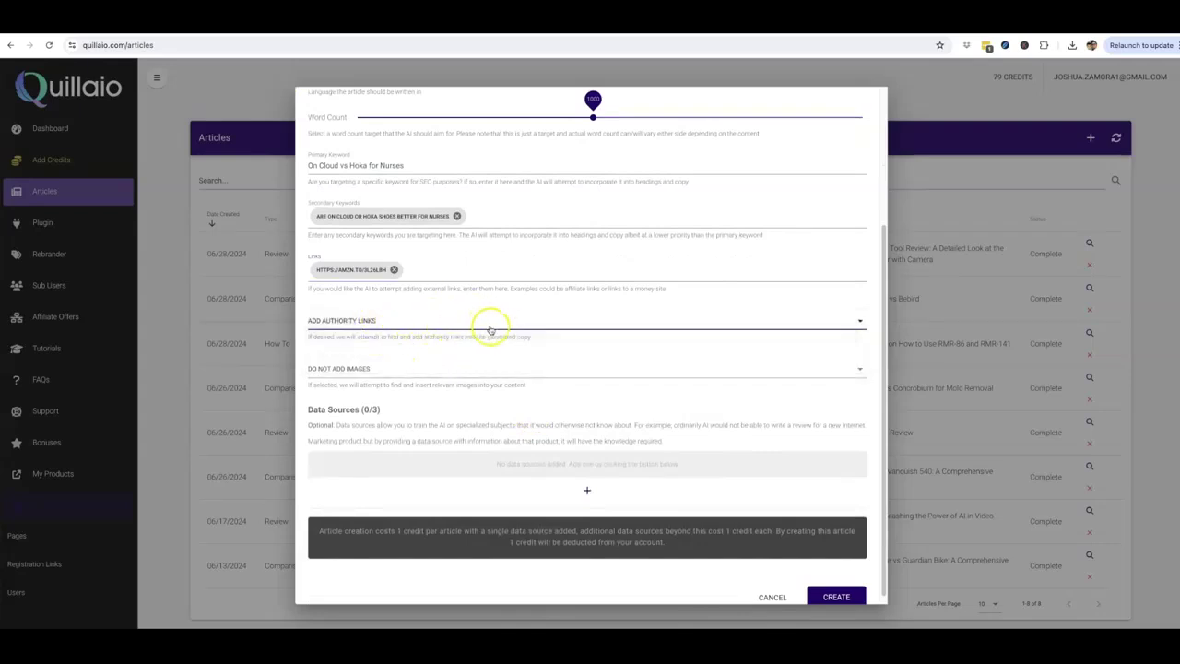
pyautogui.scroll(-1, 491, 330)
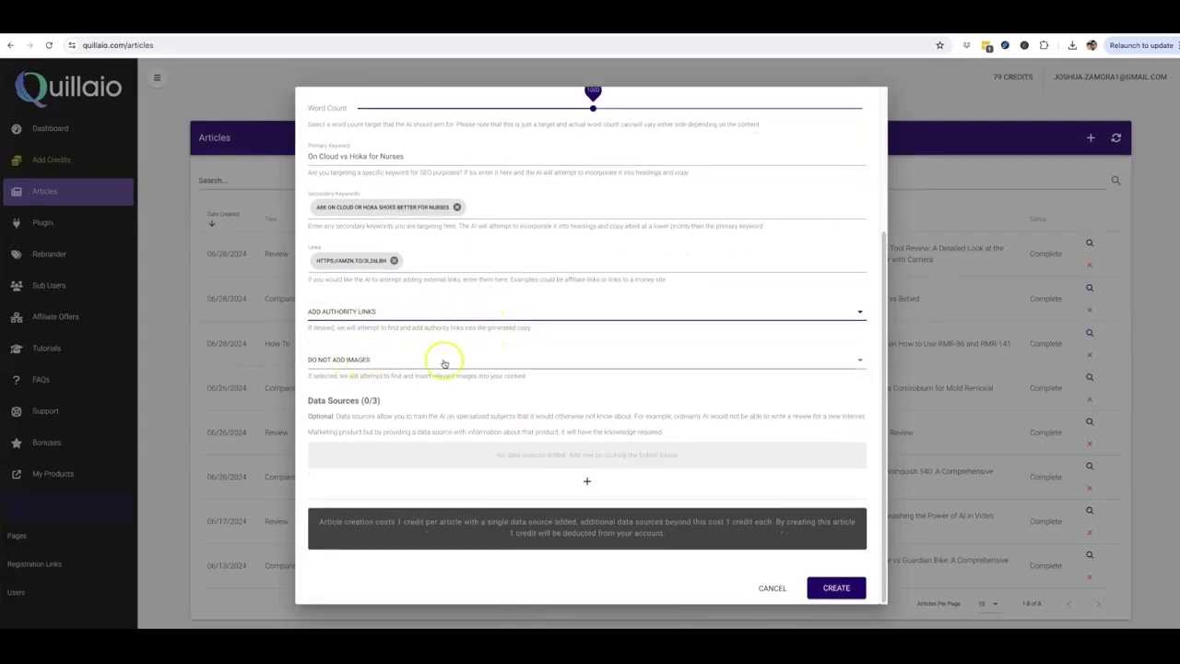
# - Check the available image options for the article, keeping Do Not Add Images
pyautogui.click(377, 360)
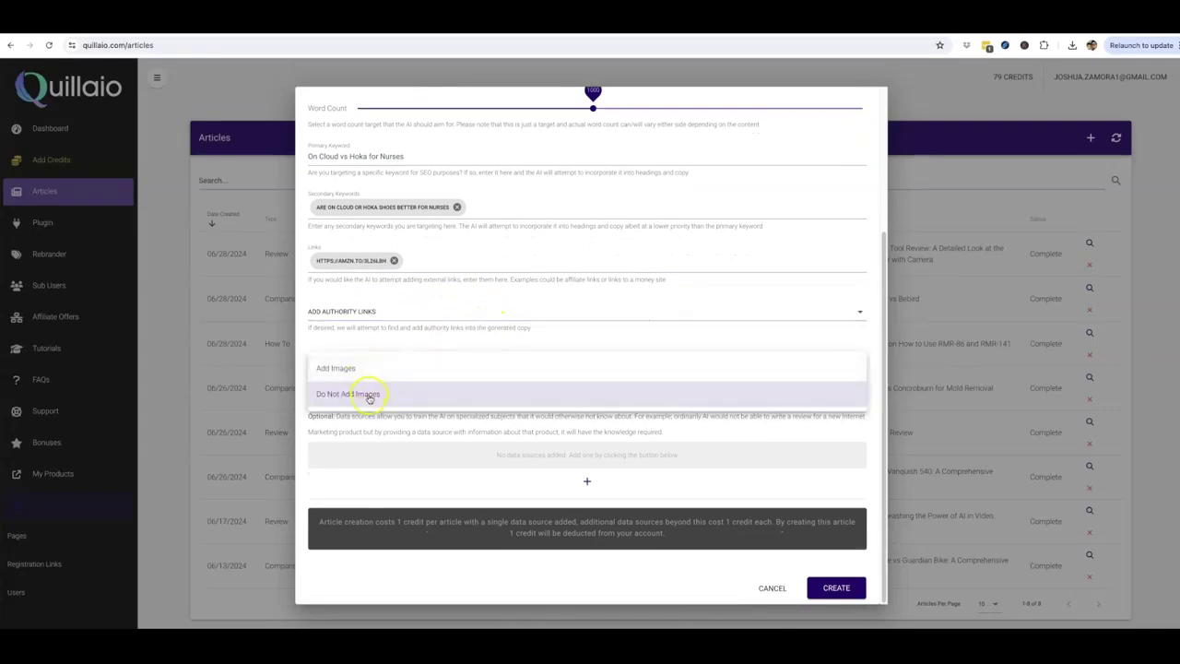
pyautogui.click(298, 335)
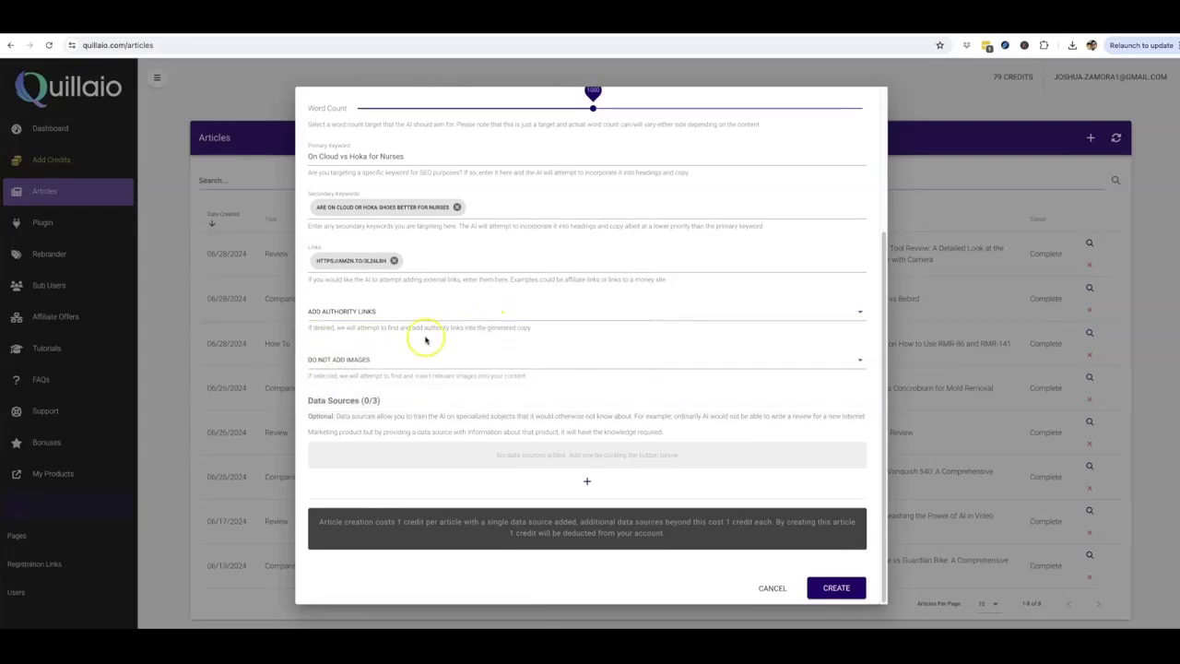
pyautogui.scroll(1, 425, 334)
pyautogui.scroll(2, 425, 335)
pyautogui.scroll(-2, 455, 369)
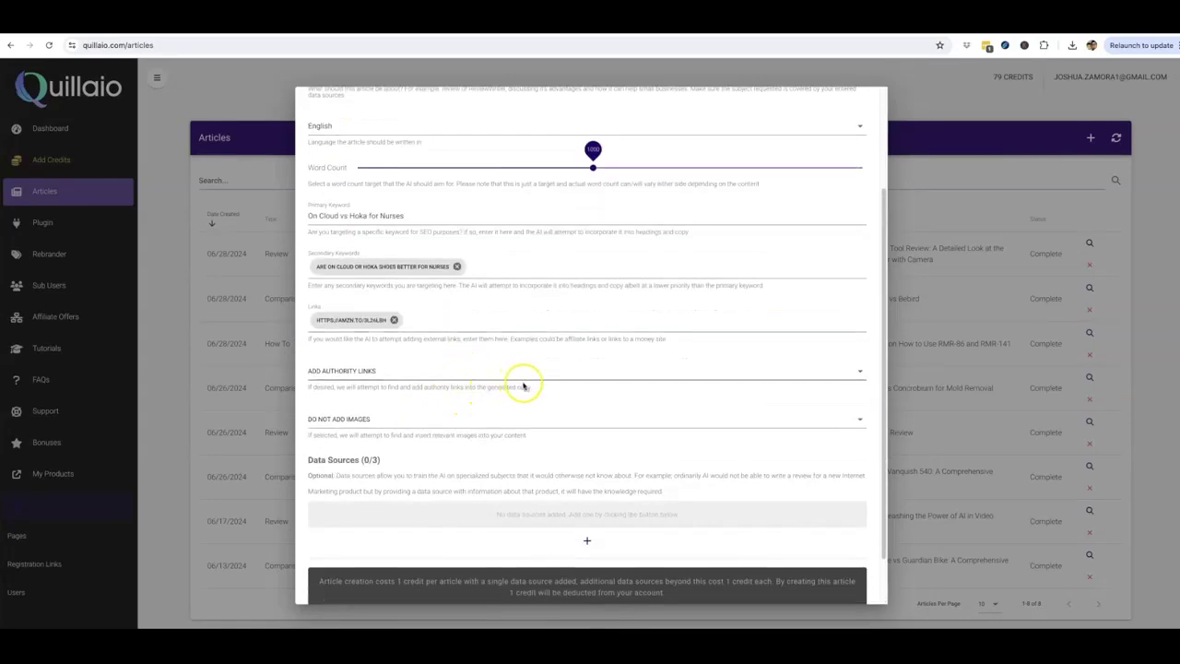
pyautogui.scroll(-1, 546, 389)
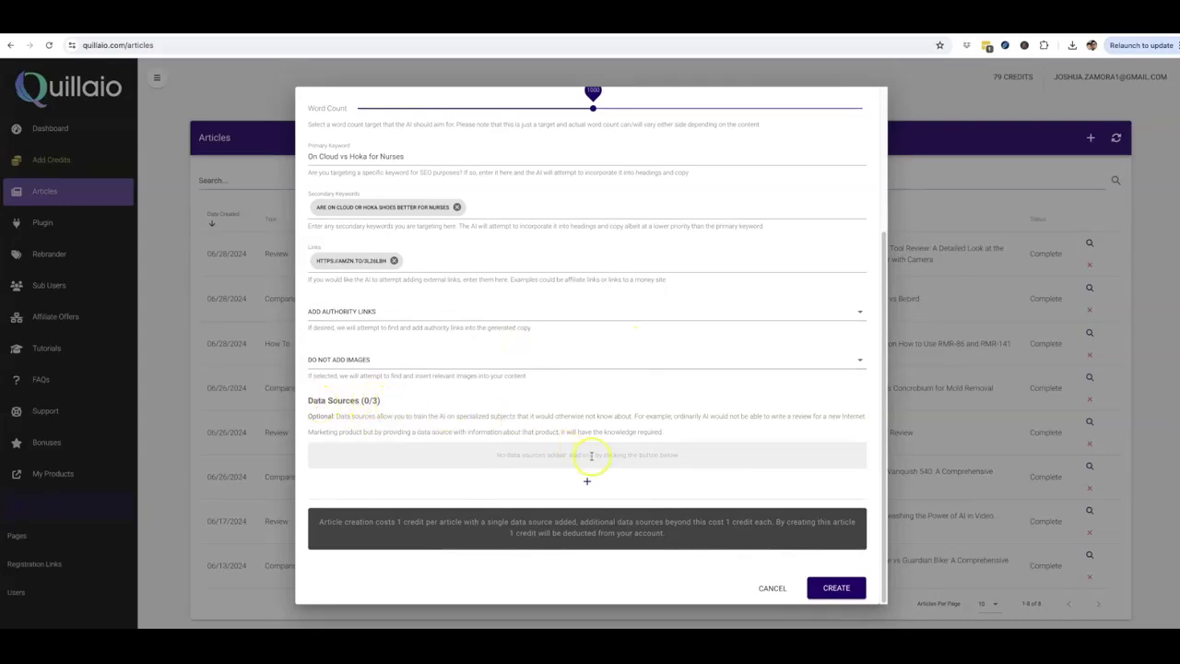
# - Add a data source entry, and copy the URL of the Reddit thread "Hoka or On Cloud?" found in the Google results
pyautogui.click(586, 481)
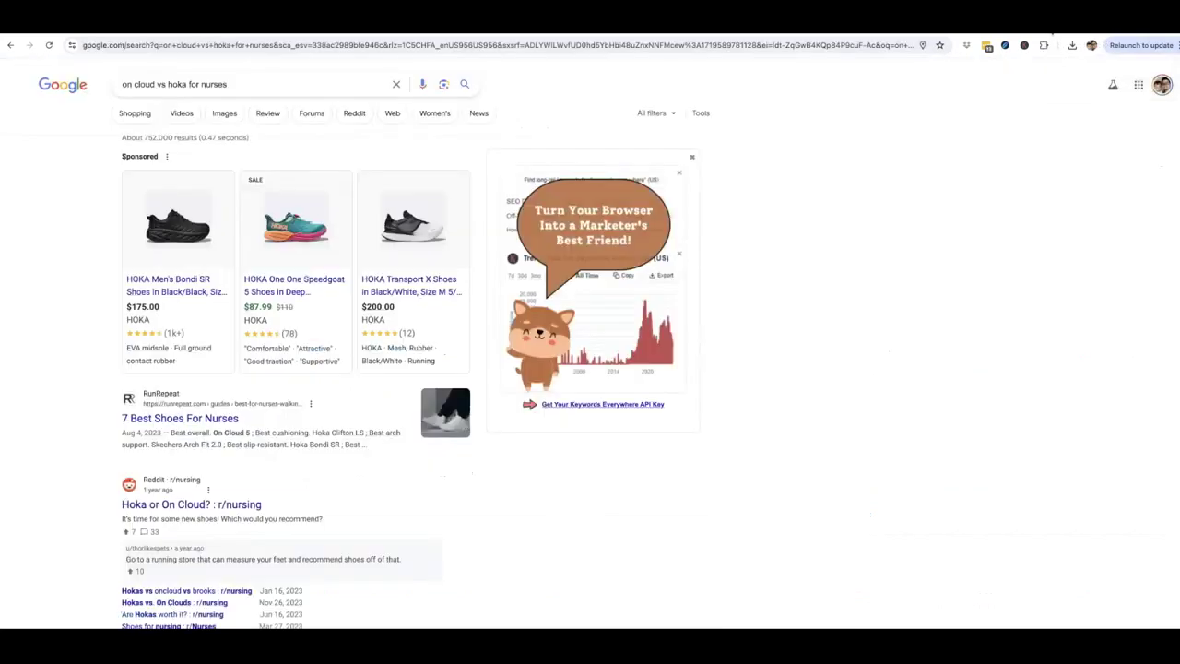
pyautogui.scroll(-3, 44, 258)
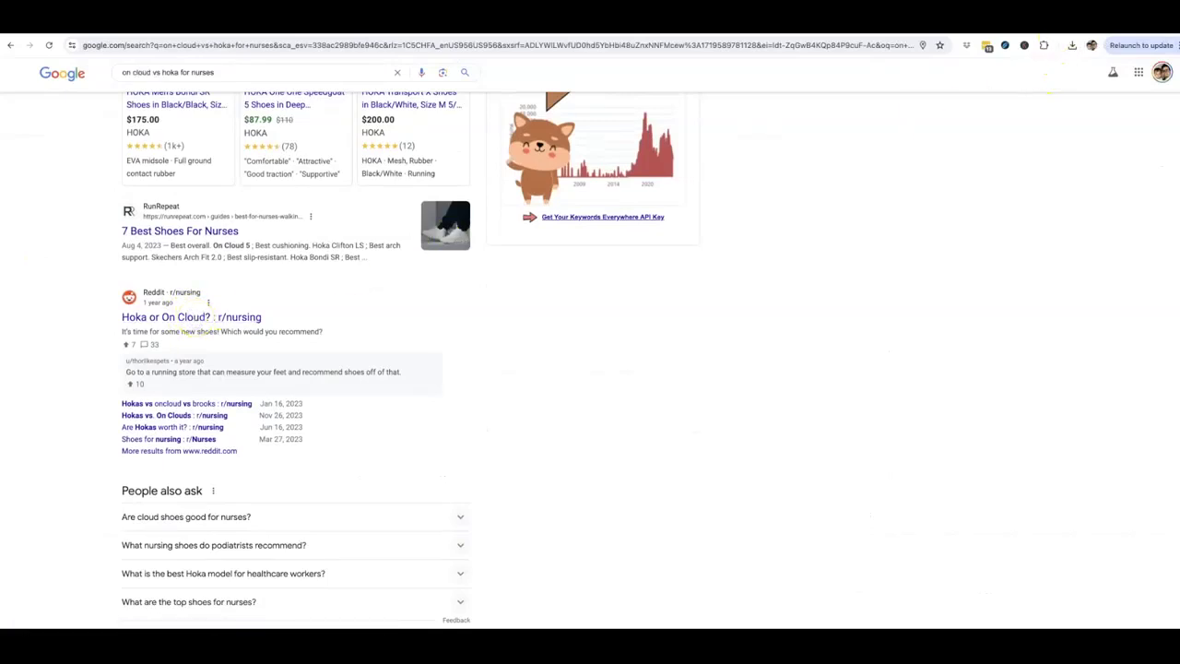
pyautogui.scroll(-1, 595, 215)
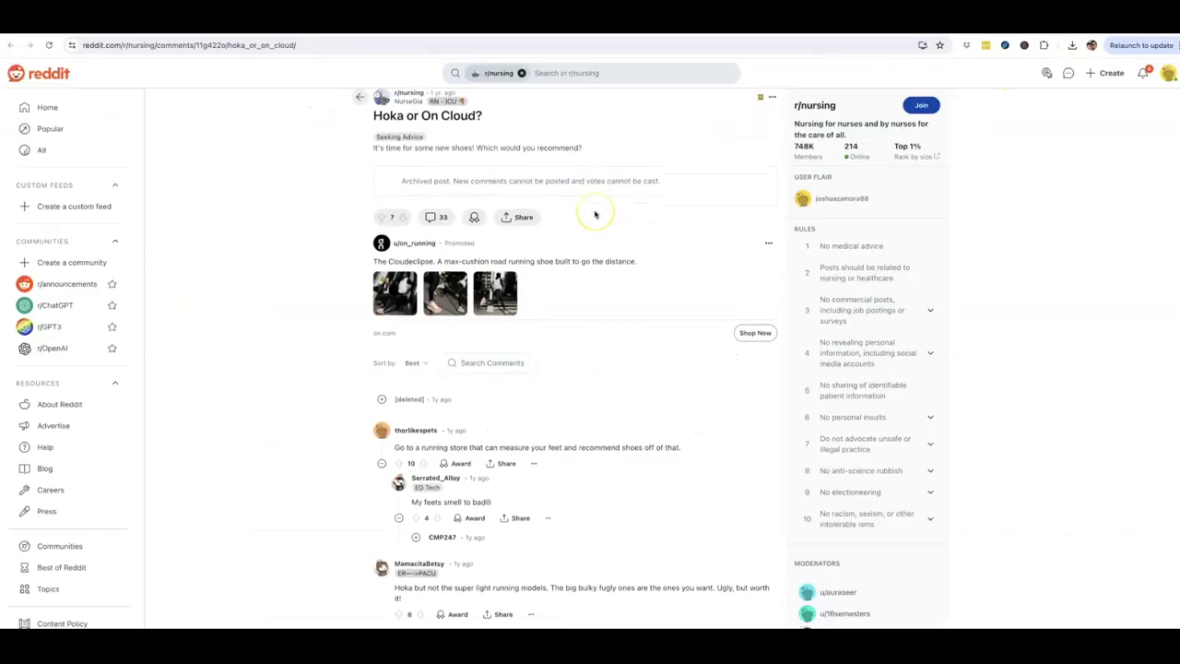
pyautogui.scroll(-3, 595, 212)
pyautogui.scroll(4, 593, 211)
pyautogui.click(232, 46)
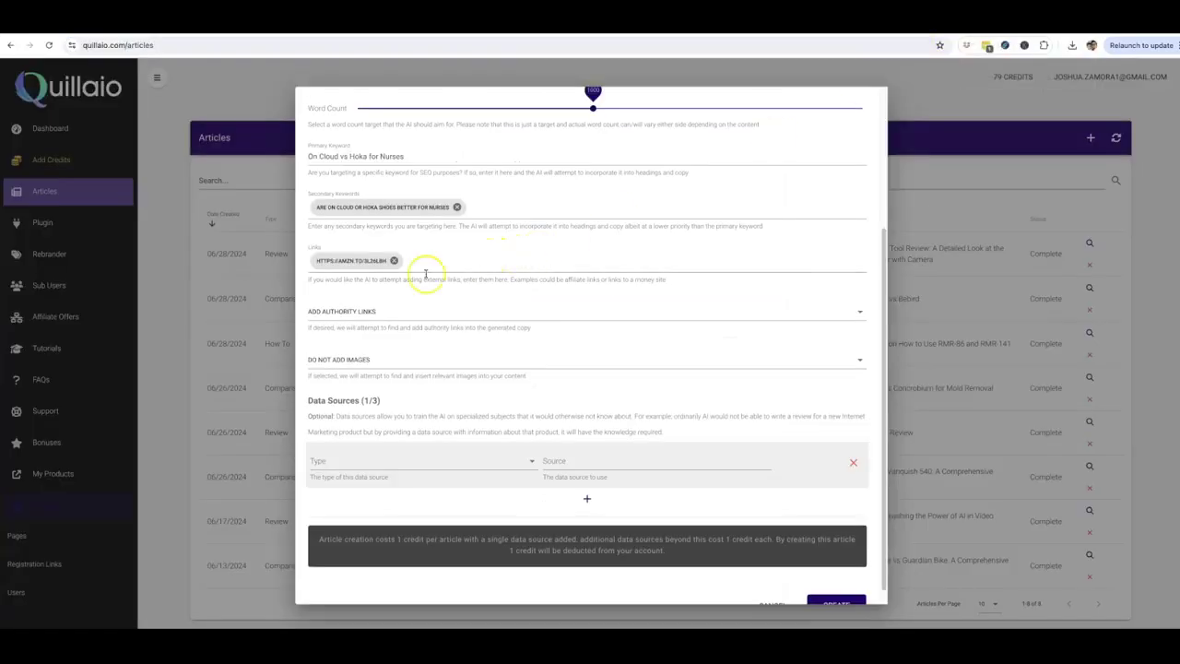
# - Back in Quillaio, set the first data source's type to URL and paste the Reddit thread address as its source
pyautogui.click(466, 466)
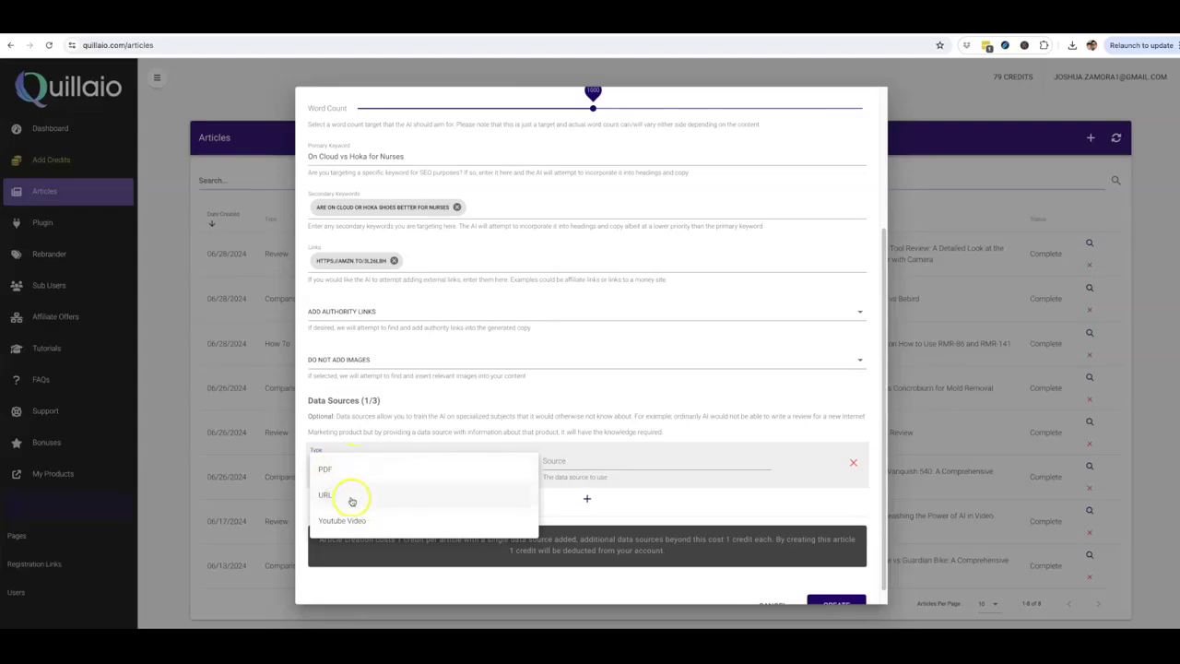
pyautogui.click(357, 495)
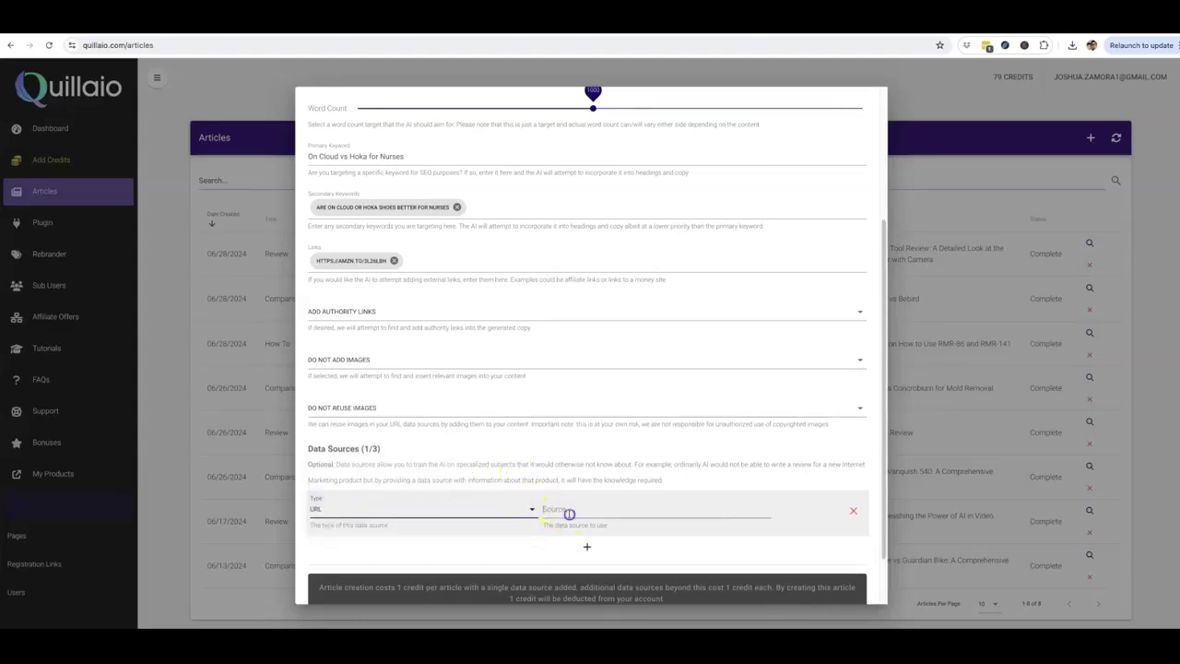
pyautogui.click(569, 514)
pyautogui.hotkey('ctrl', 'v')
# - Add a second data source entry, and copy the URL of the YouTube video "Hoka Shoes for Nurses | Best Shoes for Nurses 2024" from Google
pyautogui.click(587, 547)
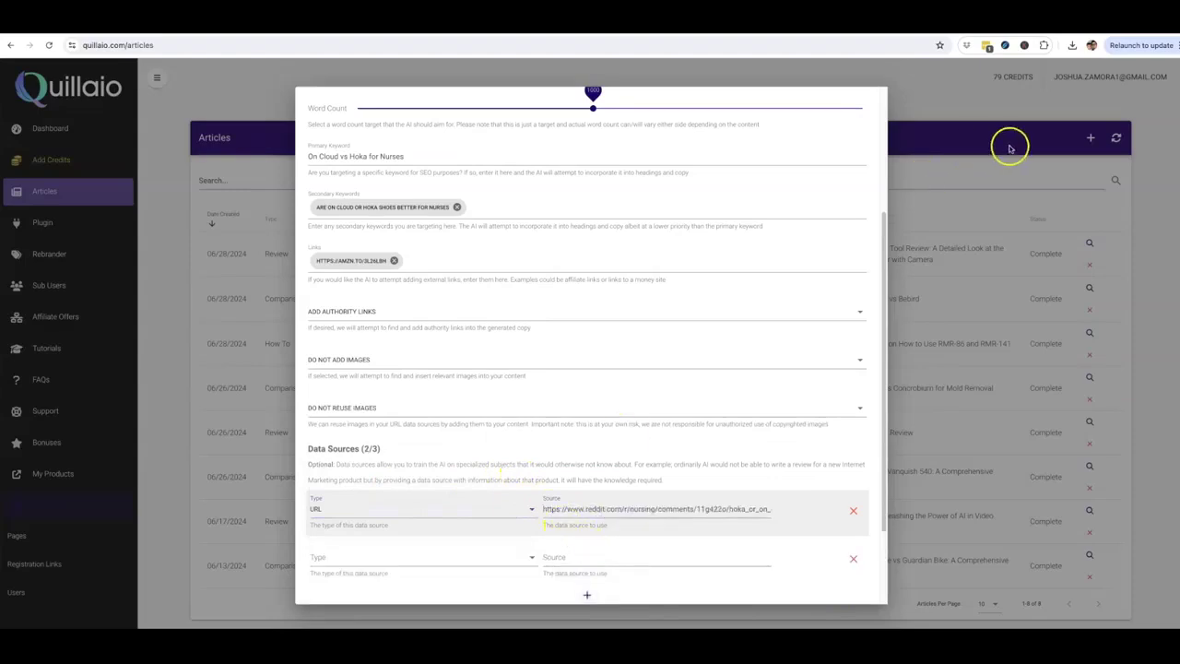
pyautogui.click(1061, 26)
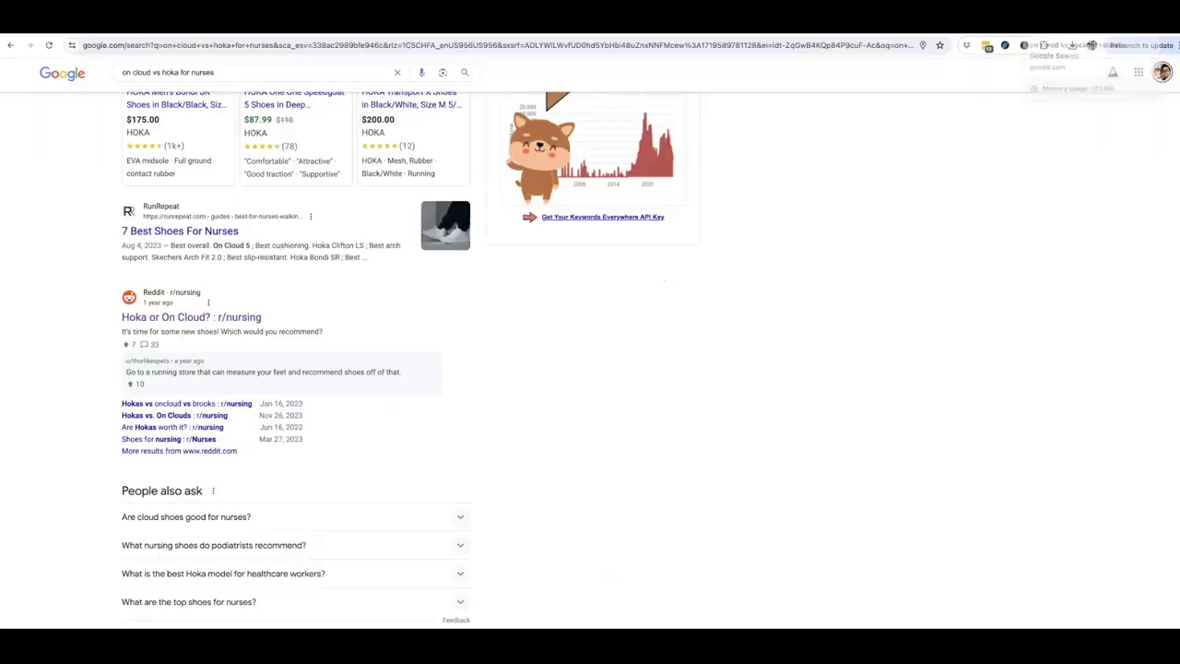
pyautogui.scroll(-3, 435, 297)
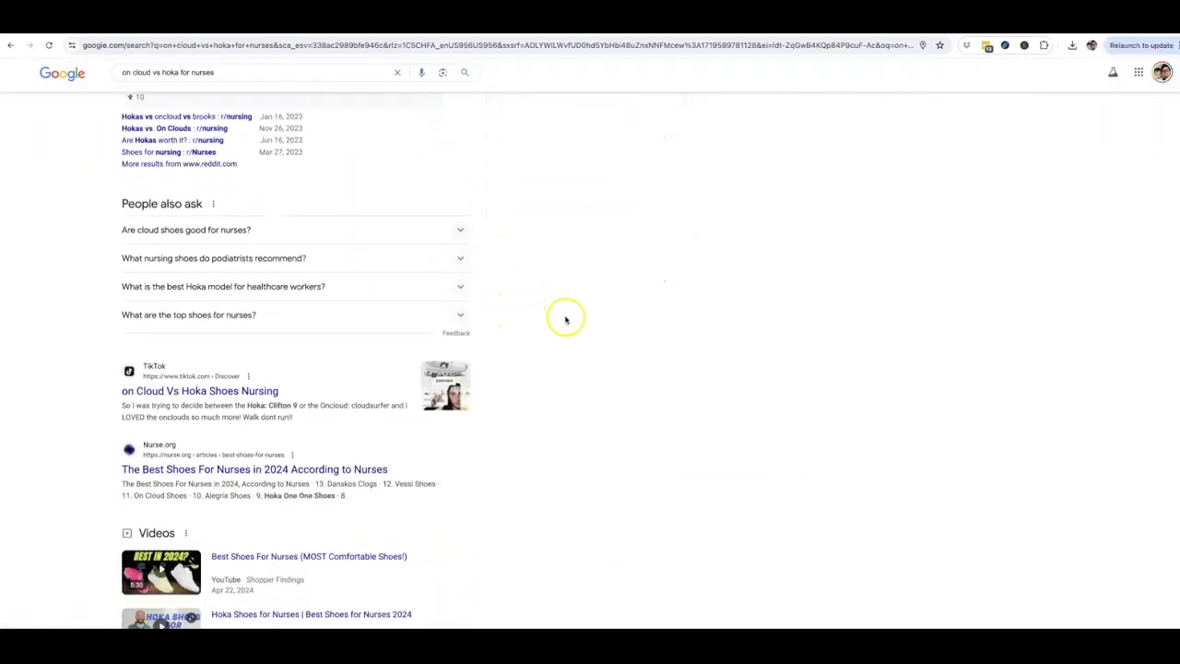
pyautogui.scroll(-2, 565, 320)
pyautogui.scroll(-2, 566, 320)
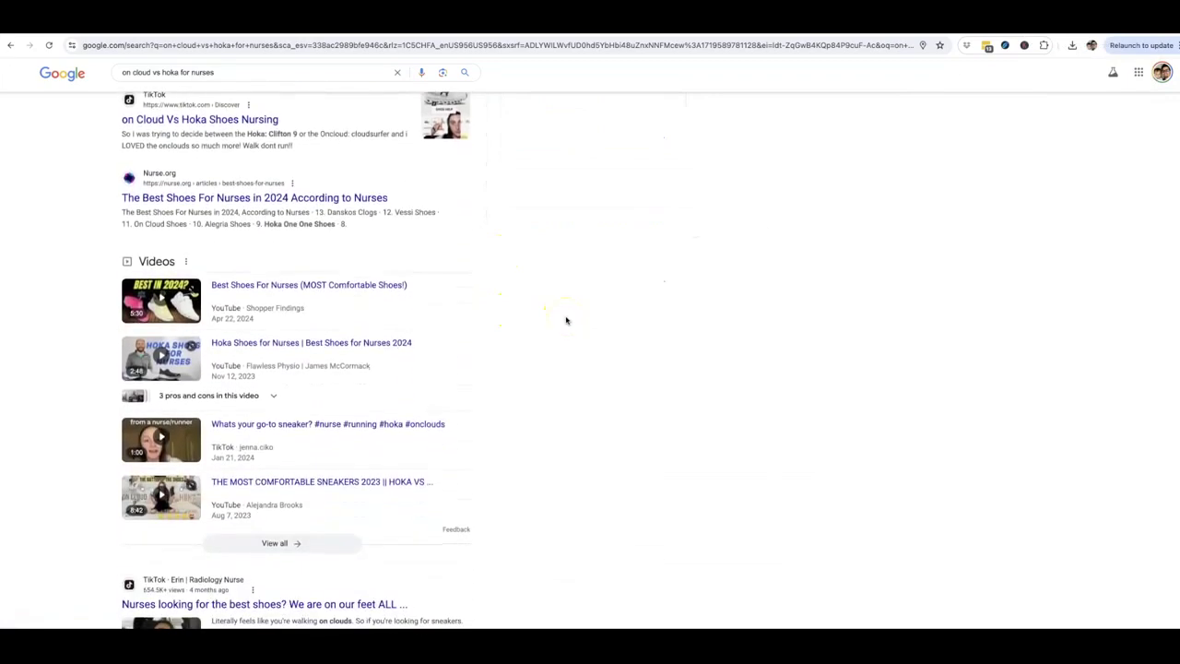
pyautogui.scroll(-1, 566, 320)
pyautogui.scroll(-1, 566, 320)
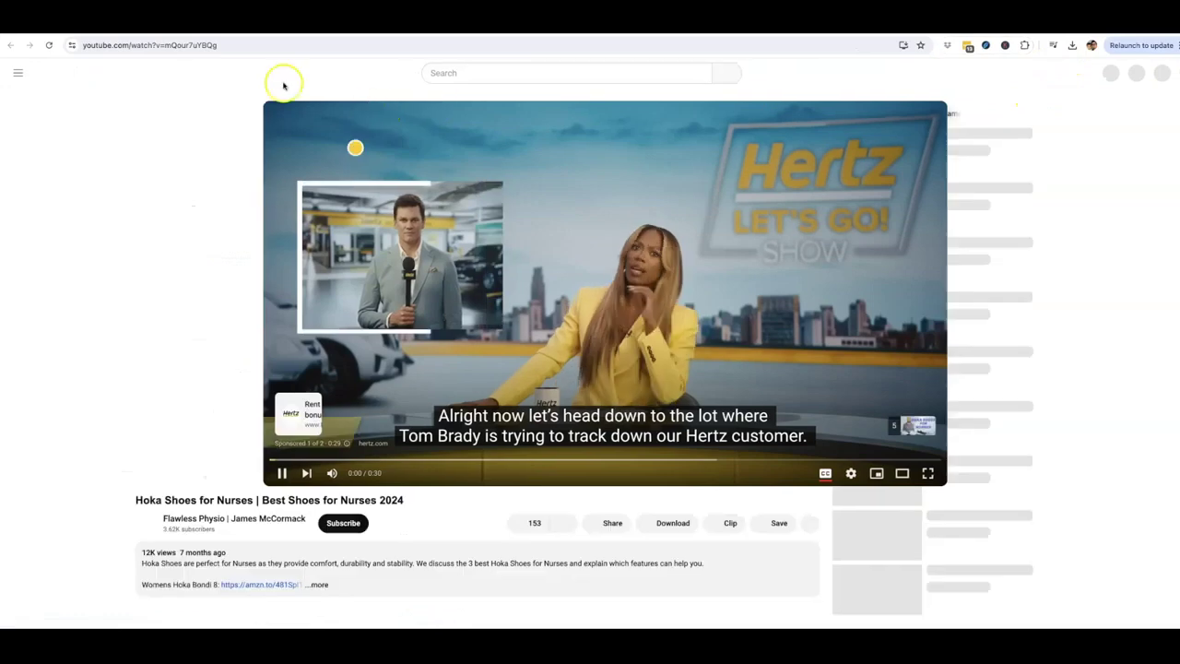
pyautogui.click(192, 46)
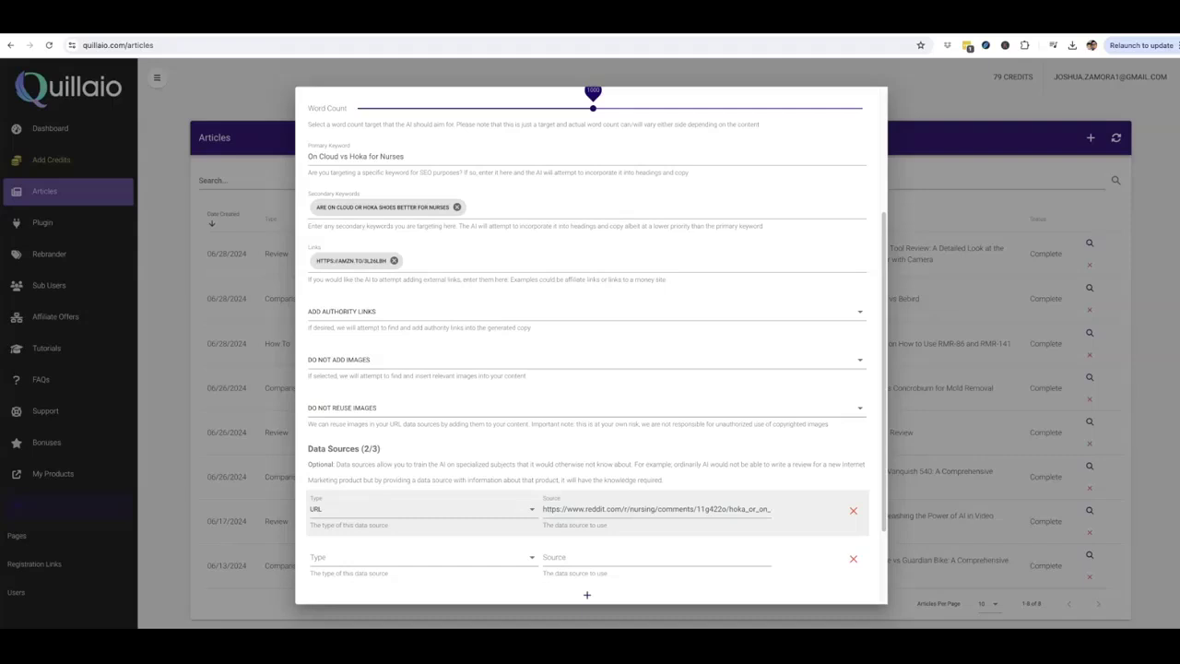
pyautogui.scroll(-2, 354, 486)
pyautogui.click(360, 469)
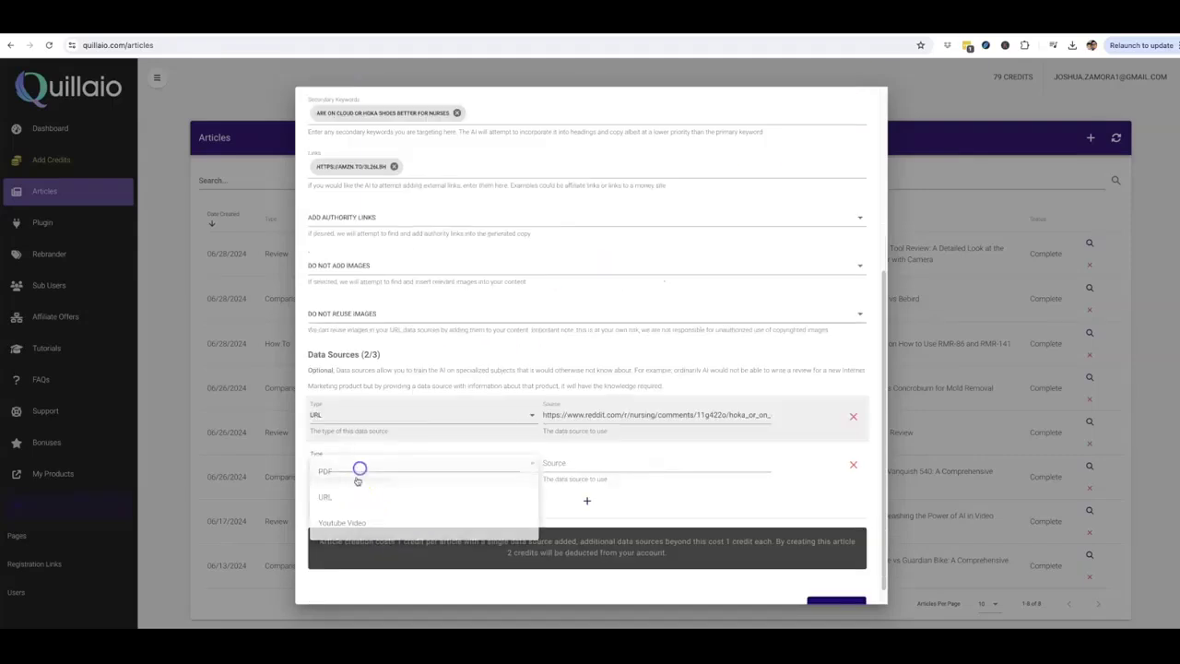
pyautogui.click(353, 519)
pyautogui.click(621, 463)
pyautogui.write('https://www.youtube.com/watch?v=mQour7uYBQg')
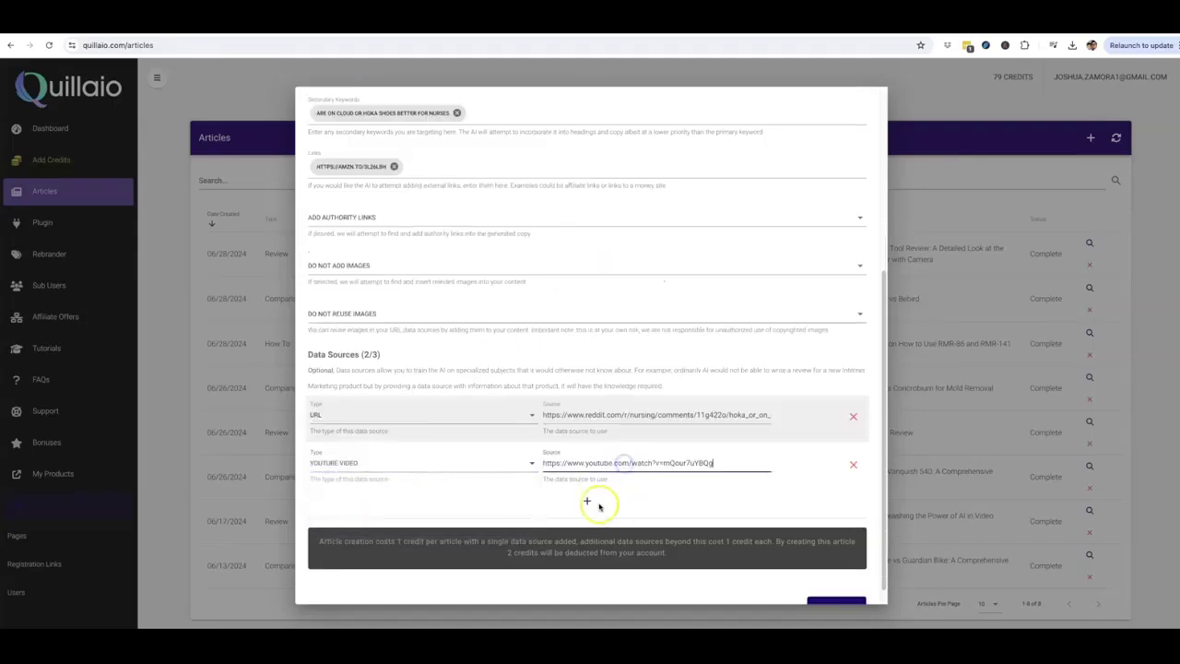
# - Add a third data source entry, and open the mindbodygreen "On Cloud vs. Hoka" article from Google and copy its URL
pyautogui.click(583, 505)
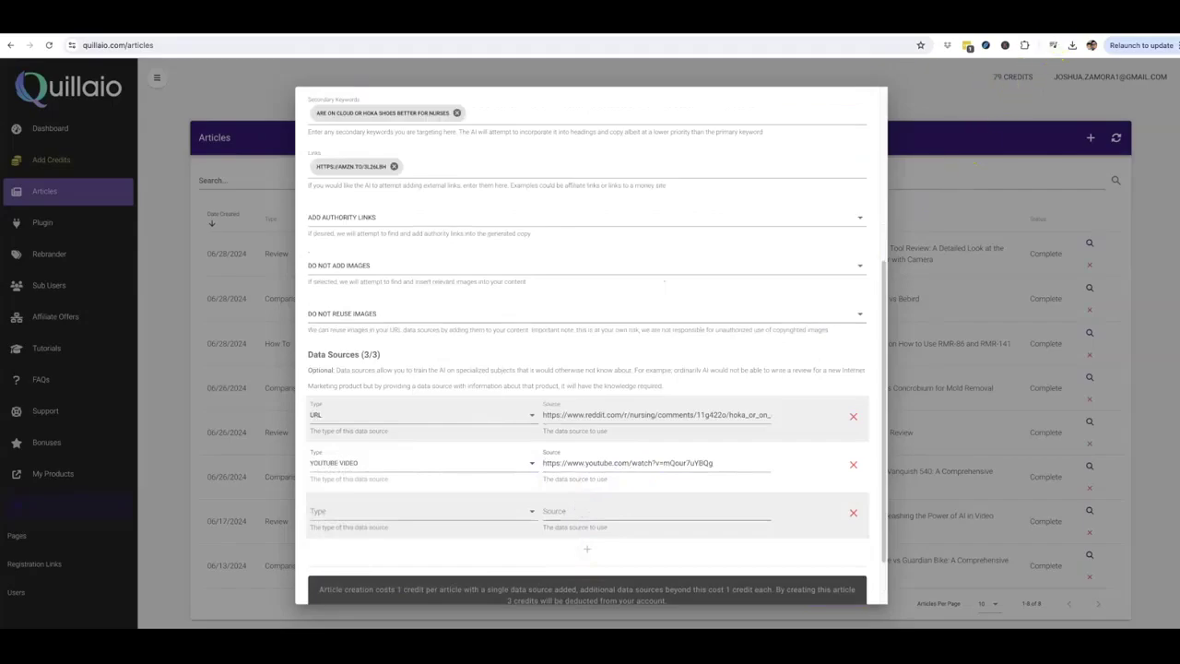
pyautogui.hotkey('ctrl', 'Tab')
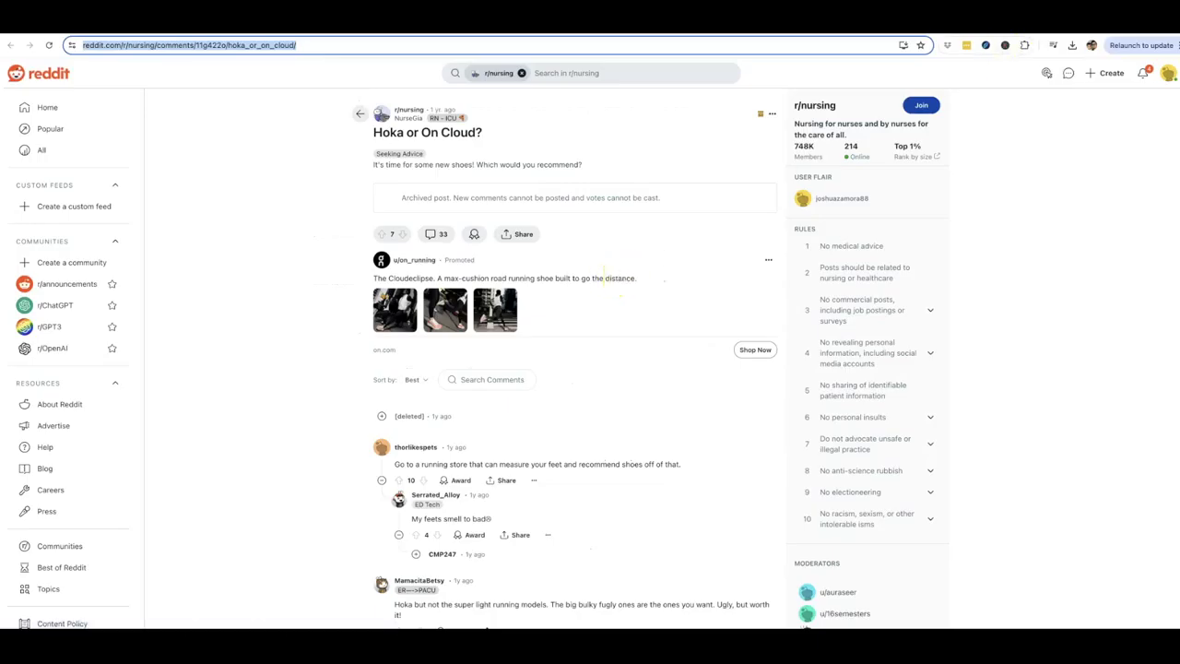
pyautogui.hotkey('ctrl', 'Tab')
pyautogui.hotkey('ctrl', 'Tab')
pyautogui.click(323, 361)
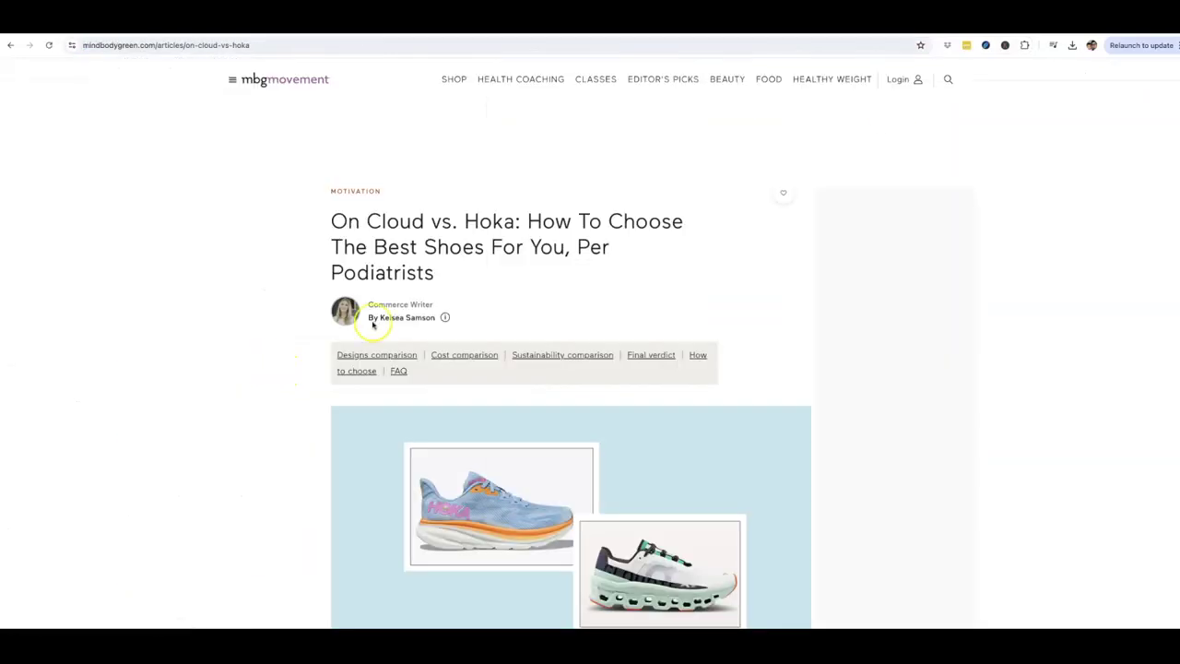
pyautogui.scroll(-1, 507, 206)
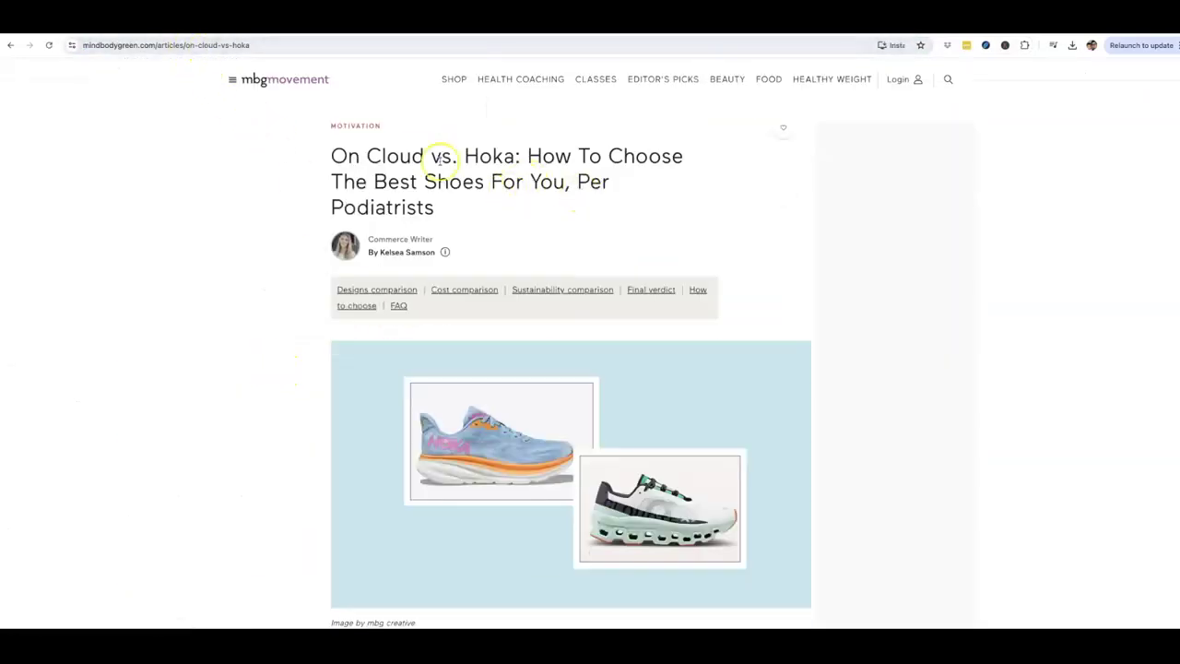
pyautogui.click(230, 44)
pyautogui.hotkey('ctrl', 'c')
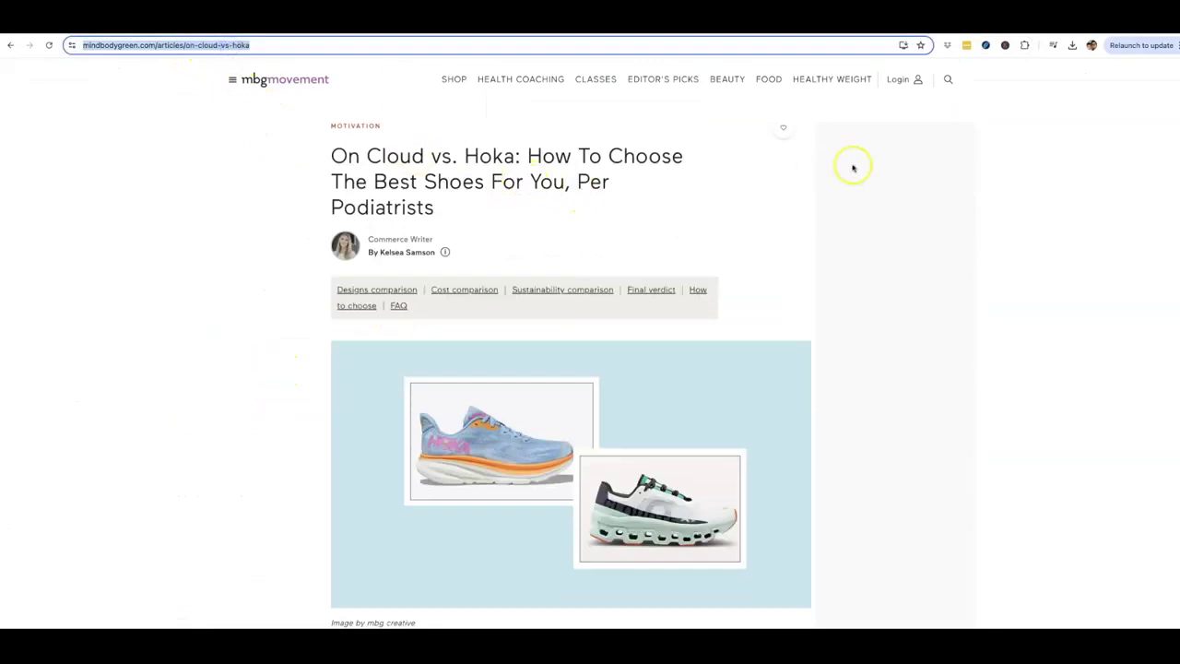
# - Return to Quillaio, set the third data source's type to URL and paste the mindbodygreen article address as its source
pyautogui.click(981, 24)
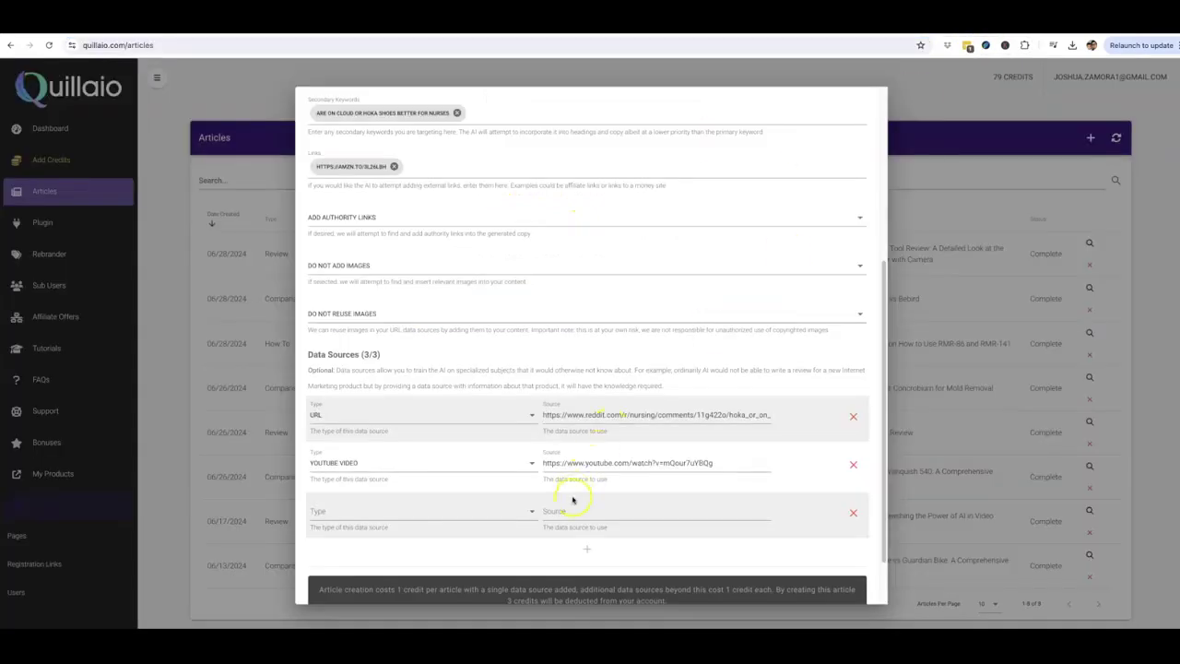
pyautogui.click(466, 517)
pyautogui.click(382, 543)
pyautogui.click(558, 514)
pyautogui.hotkey('ctrl', 'v')
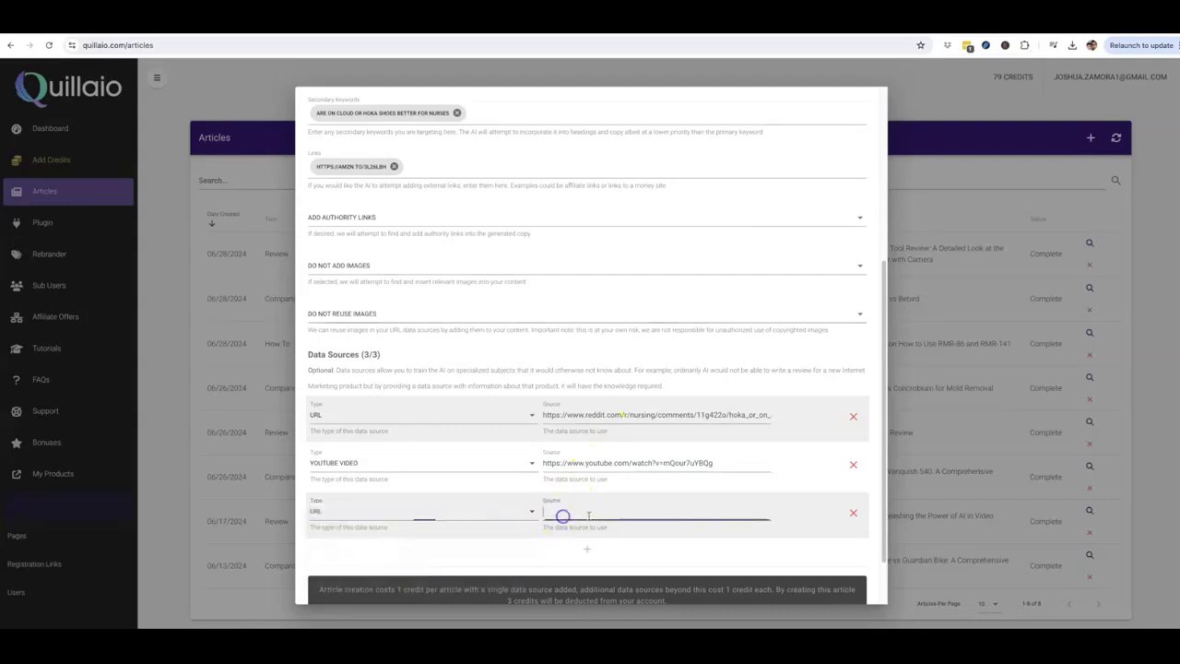
# - Finish the third data source entry and create the comparison article
pyautogui.click(674, 542)
pyautogui.scroll(-1, 706, 530)
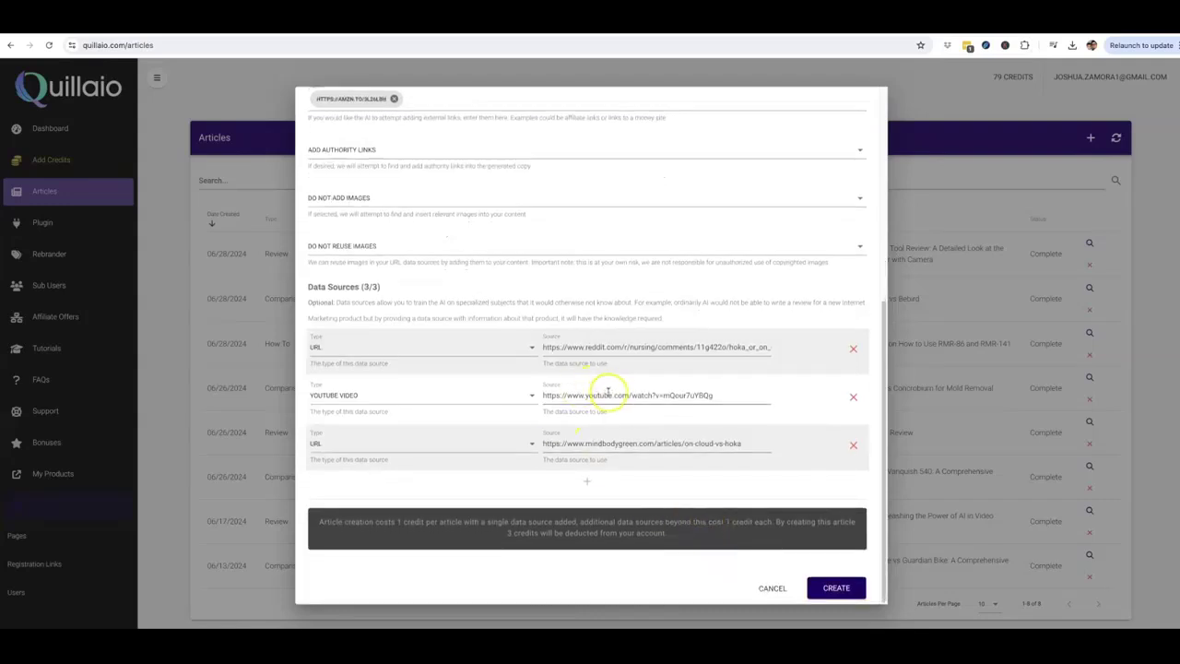
pyautogui.click(836, 588)
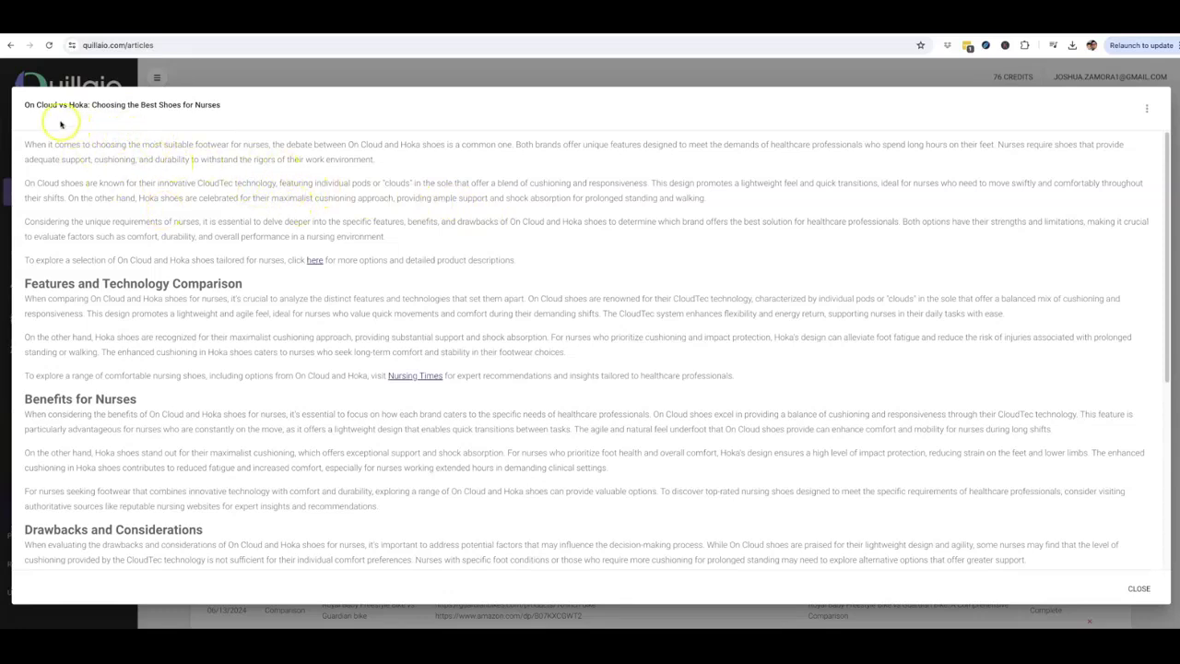
# - Review the generated article "On Cloud vs Hoka: Choosing the Best Shoes for Nurses", including its title, sections, links, excerpt and tags
pyautogui.moveTo(26, 104); pyautogui.dragTo(216, 113)
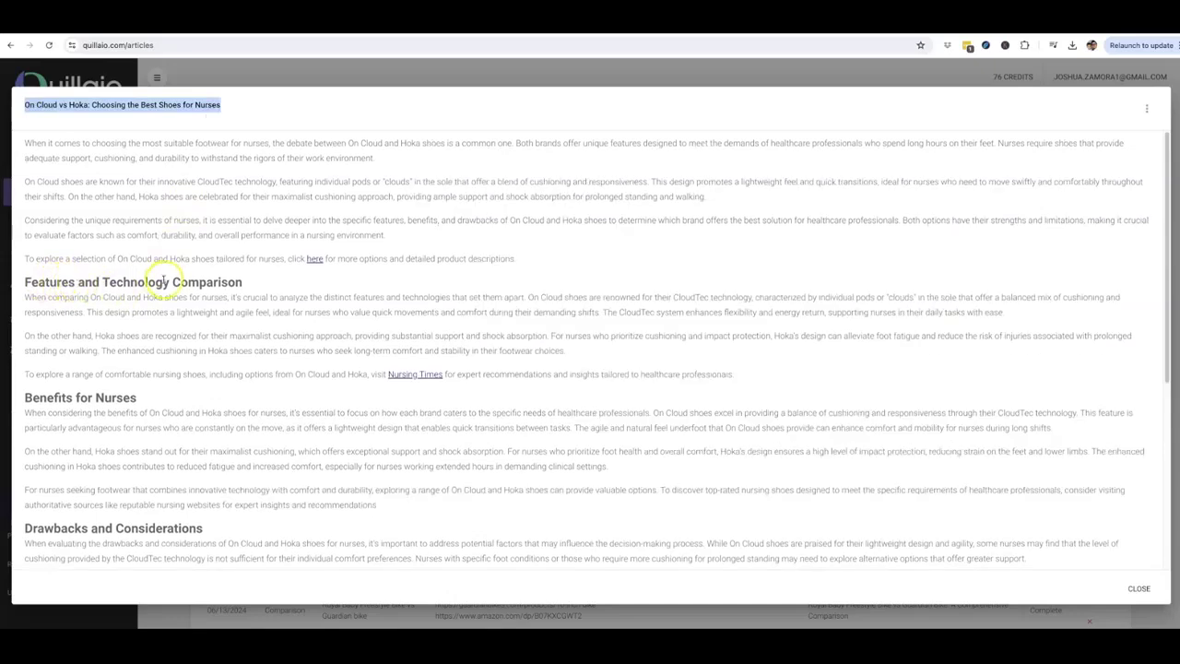
pyautogui.scroll(-1, 210, 262)
pyautogui.scroll(-4, 117, 349)
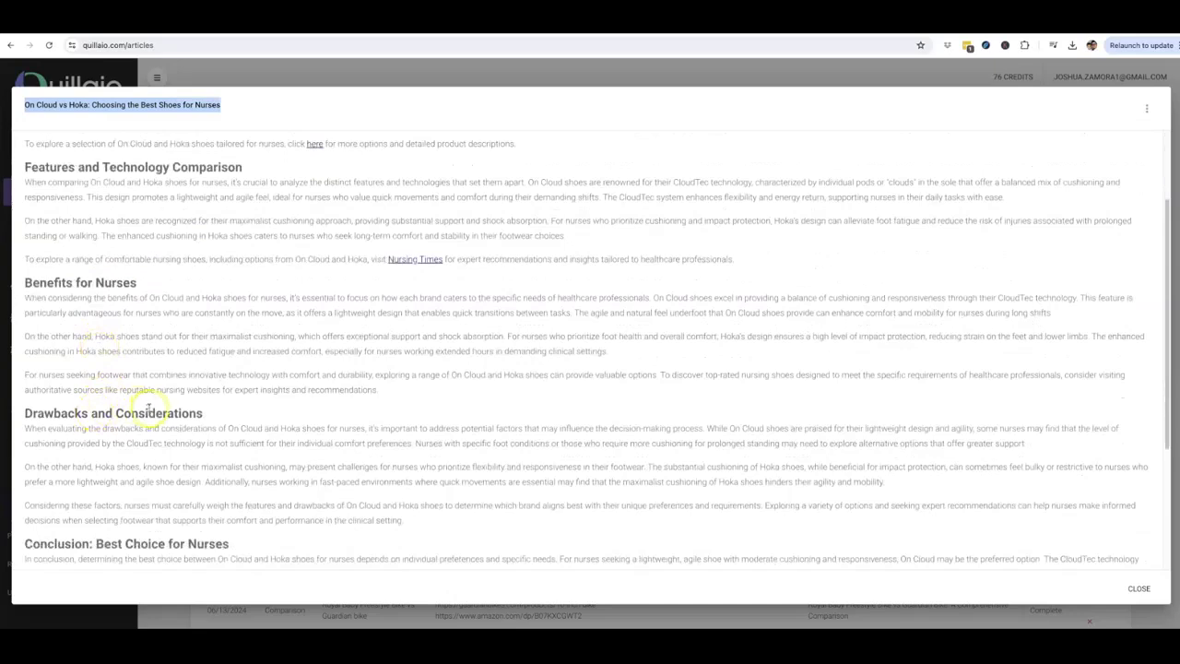
pyautogui.scroll(-3, 148, 408)
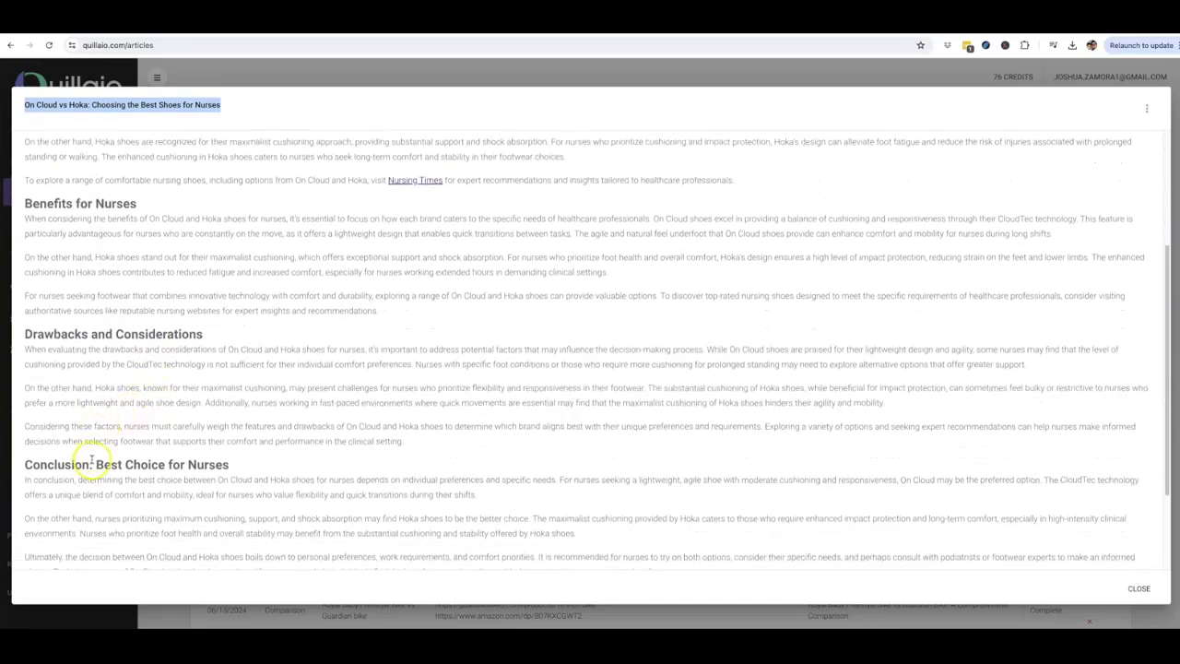
pyautogui.scroll(-2, 118, 409)
pyautogui.scroll(-2, 153, 403)
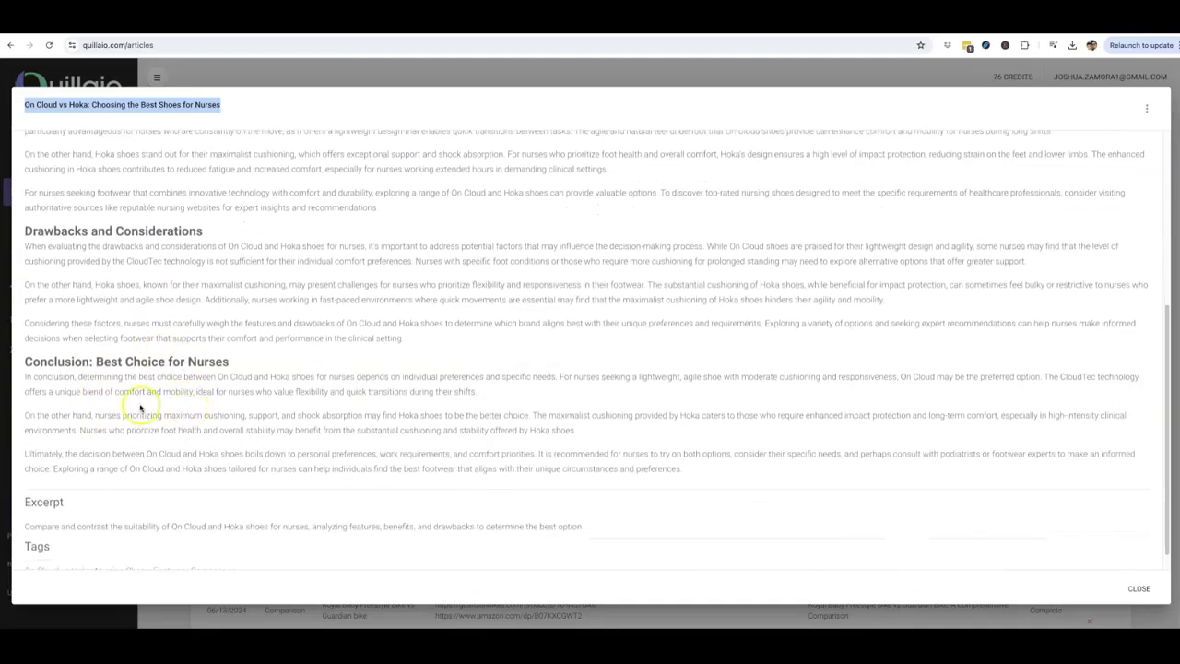
pyautogui.scroll(10, 166, 392)
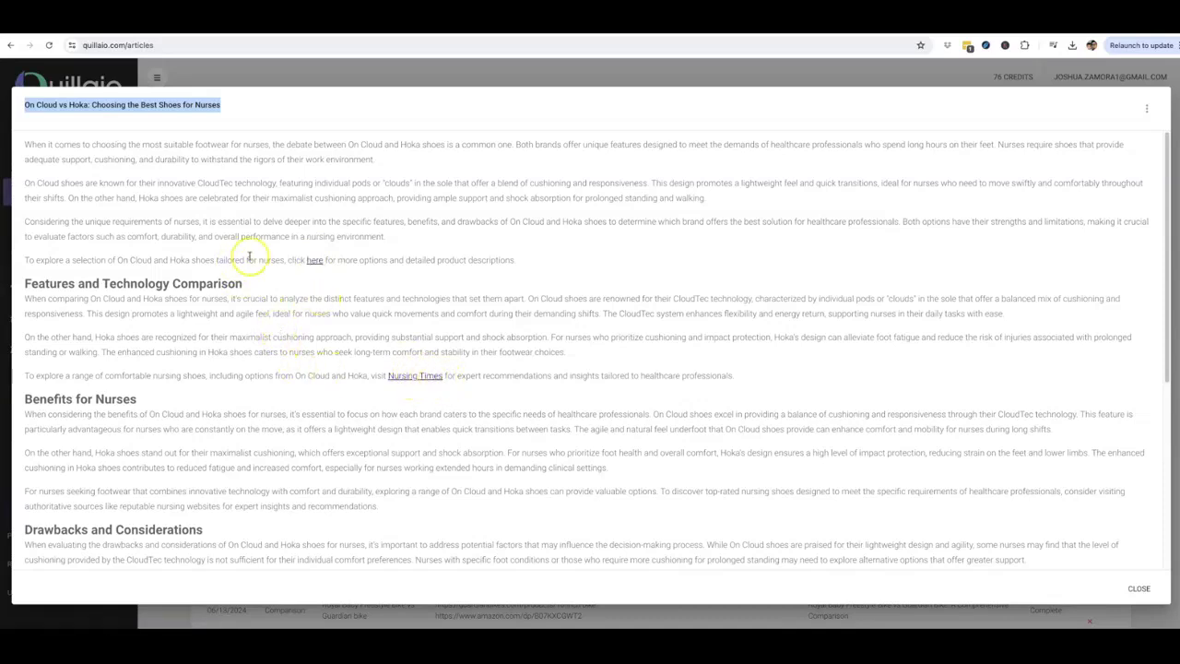
pyautogui.scroll(-5, 220, 314)
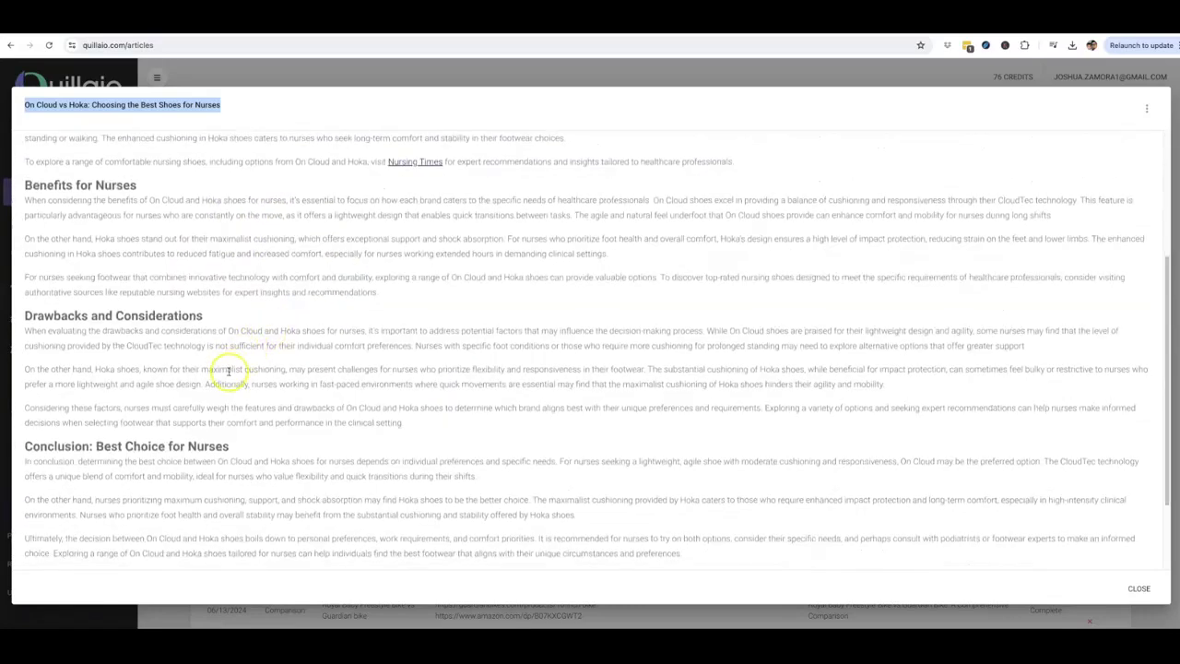
pyautogui.scroll(5, 300, 318)
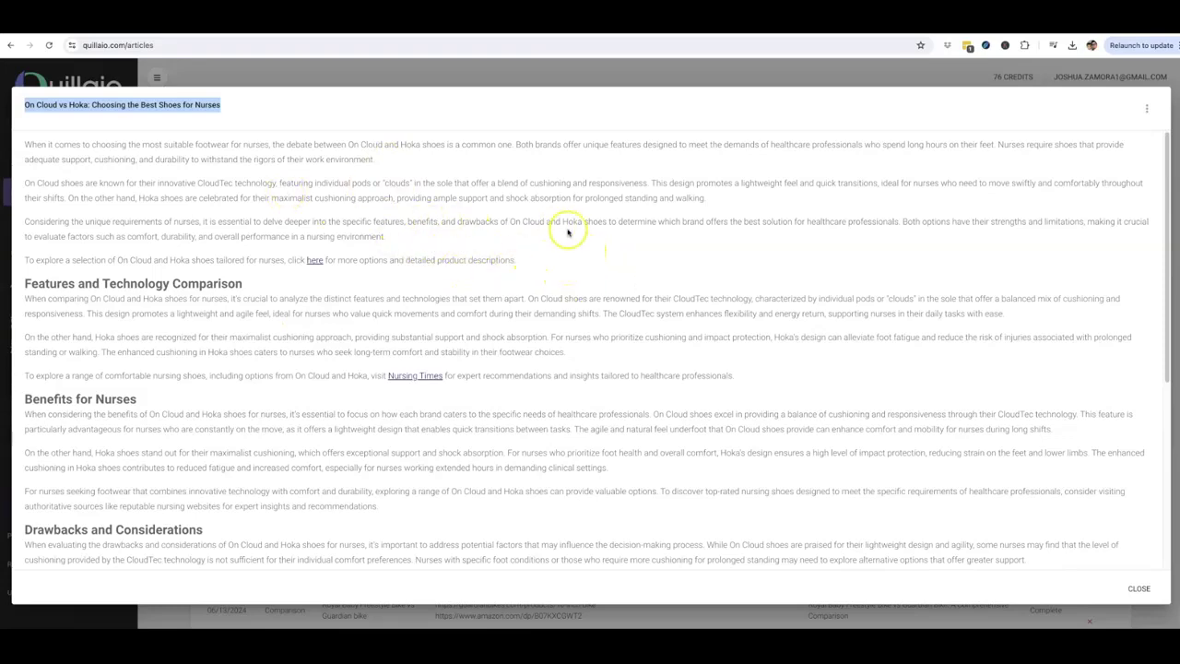
pyautogui.scroll(-1, 566, 231)
pyautogui.scroll(-2, 551, 233)
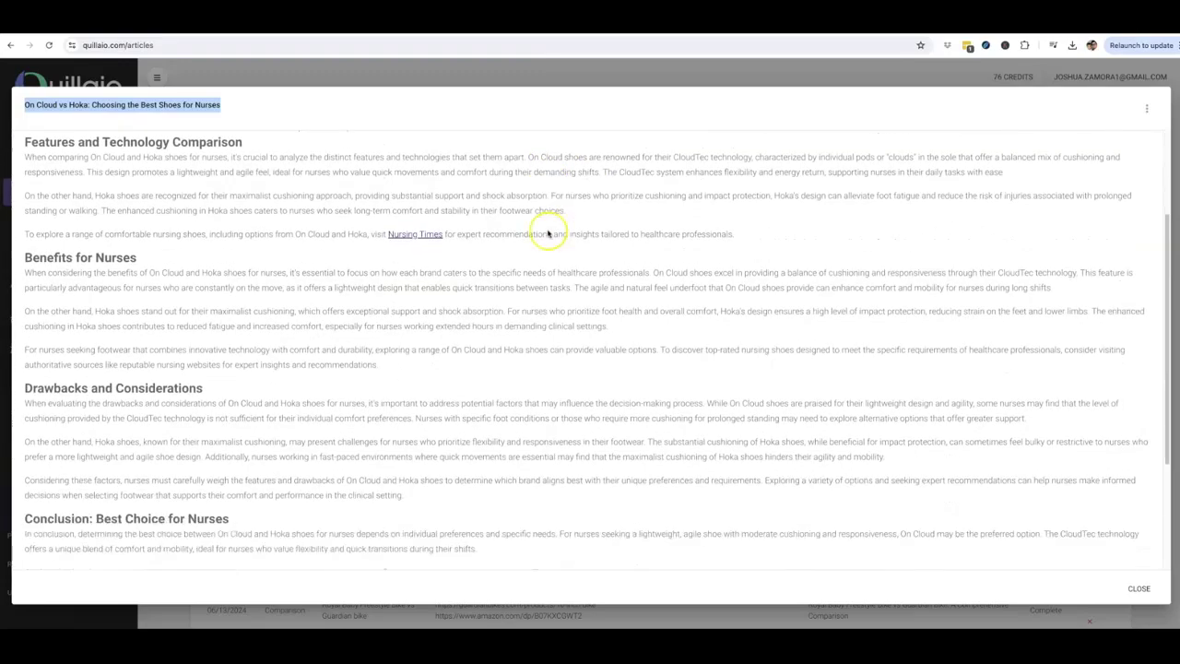
pyautogui.scroll(-4, 548, 233)
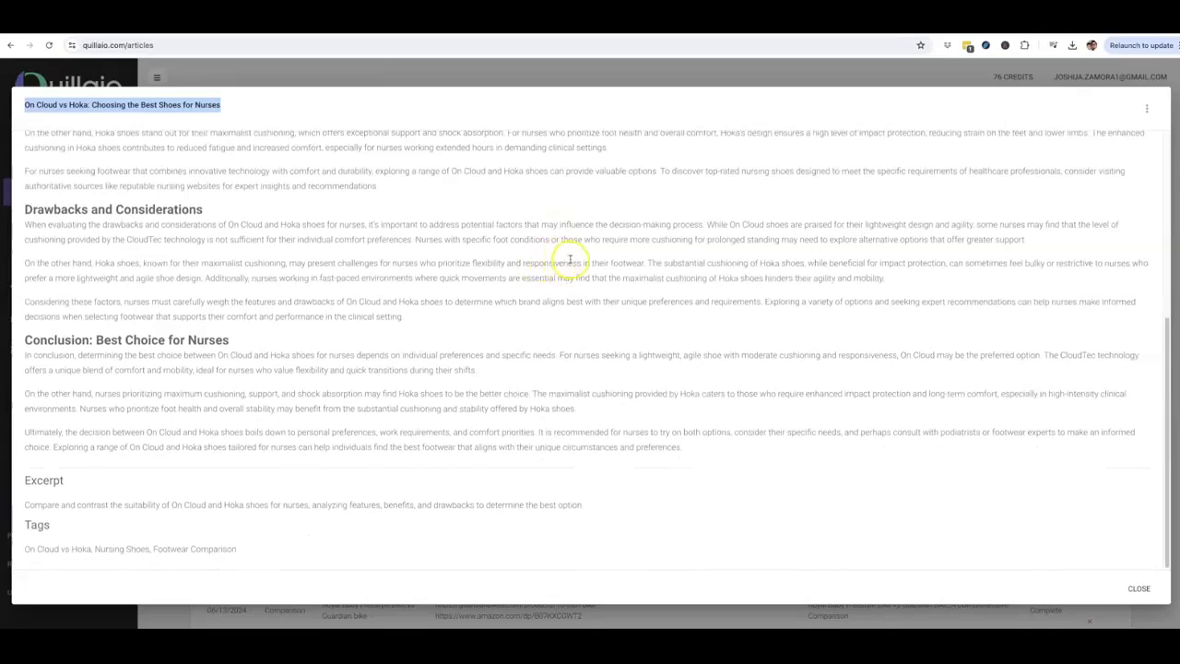
pyautogui.scroll(7, 570, 260)
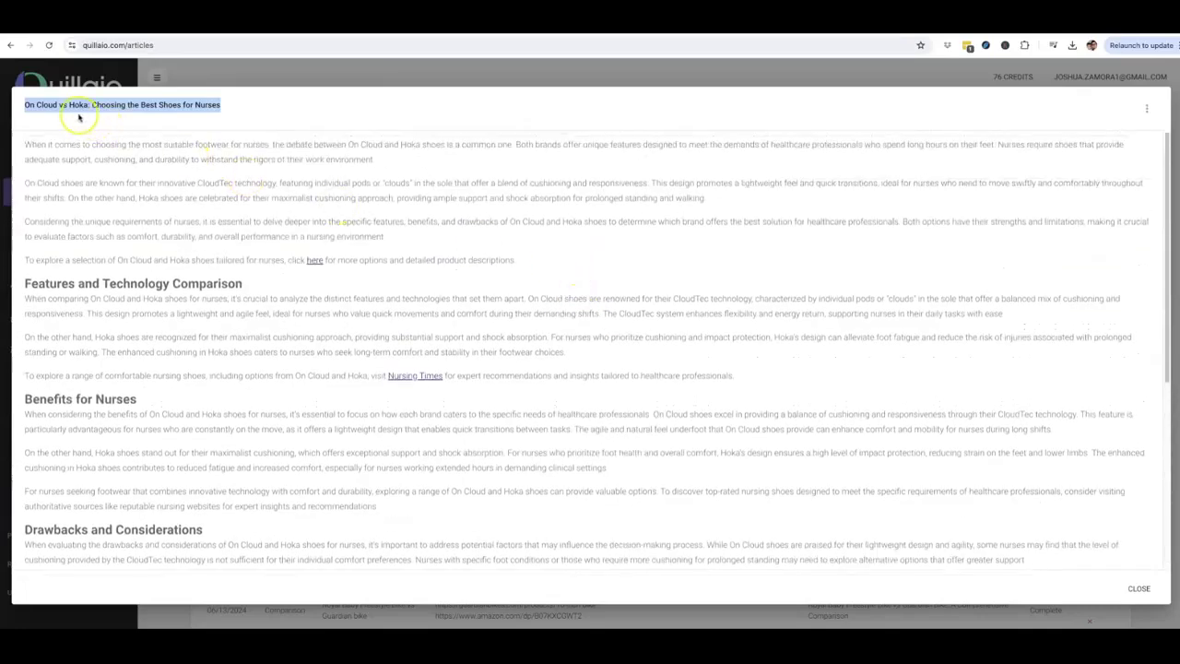
pyautogui.click(51, 104)
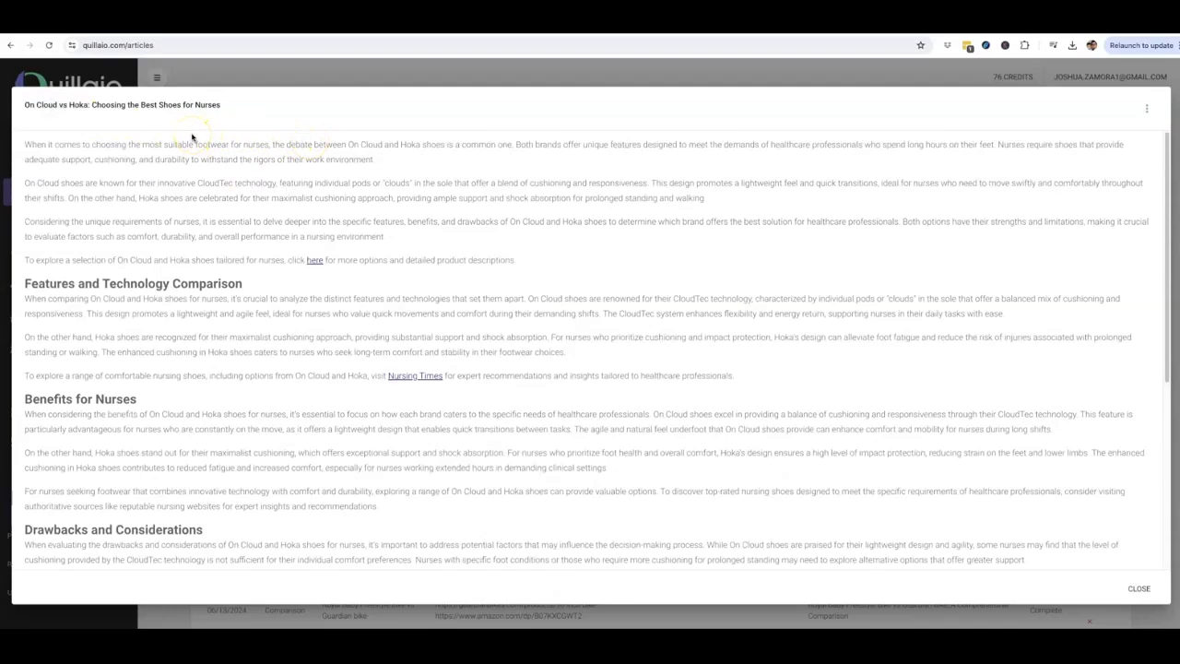
pyautogui.click(26, 105)
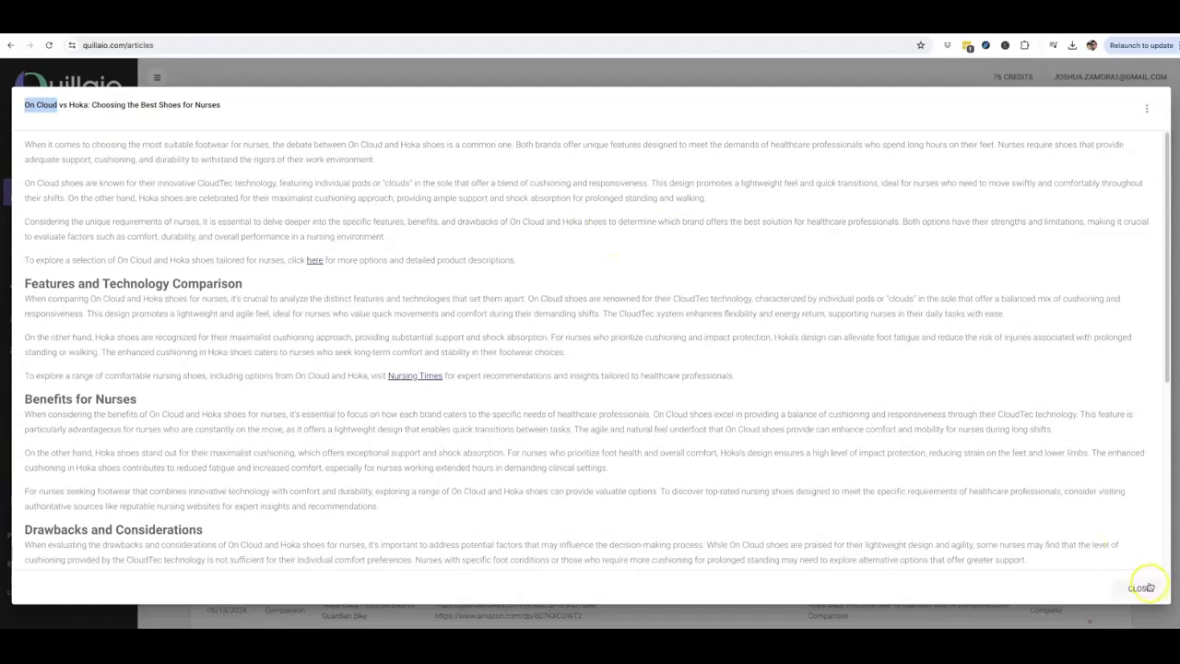
# - Open the article for posting to WordPress and choose Atlantic Mold Solutions as the target site
pyautogui.click(1147, 109)
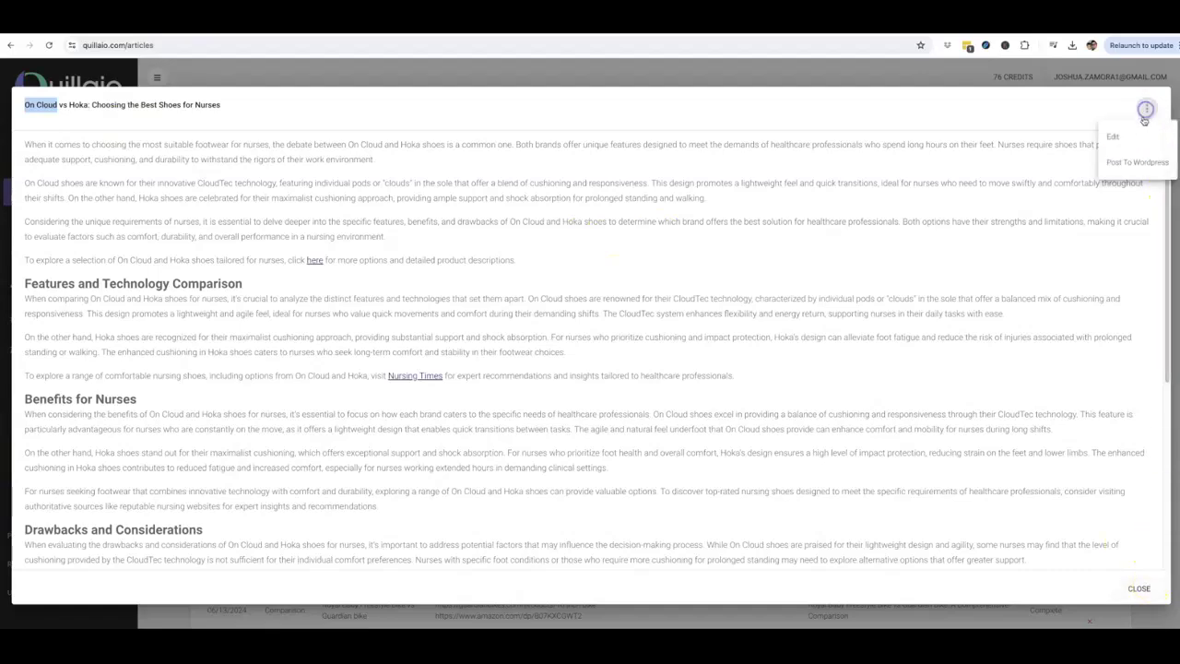
pyautogui.click(1131, 164)
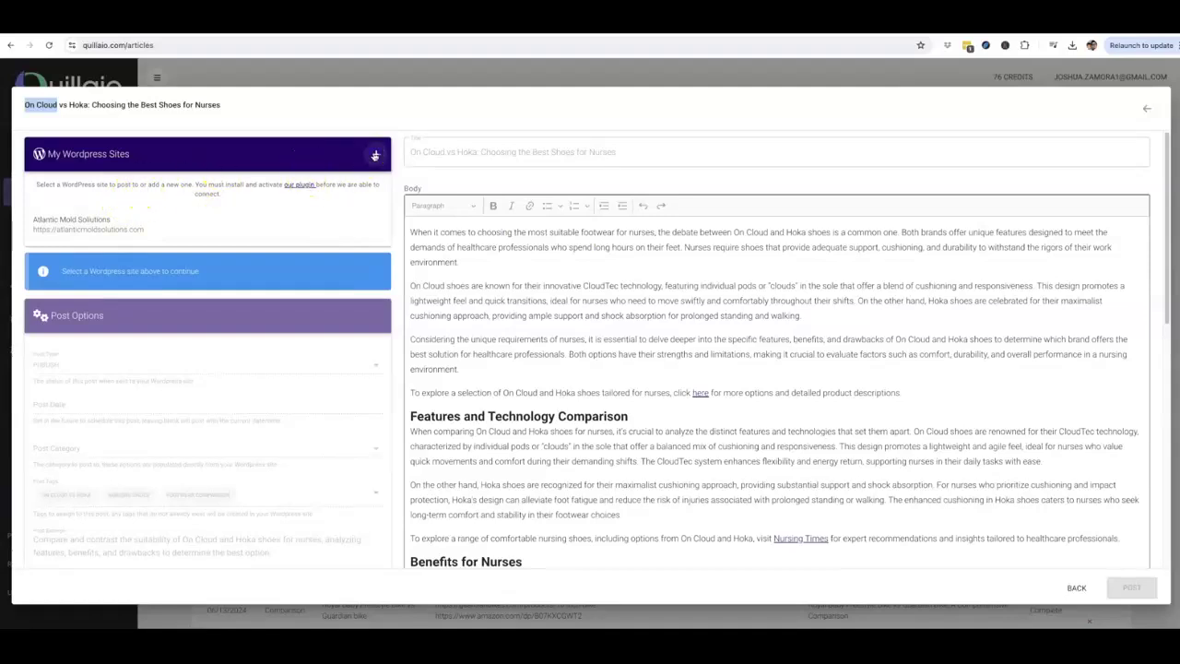
pyautogui.click(376, 155)
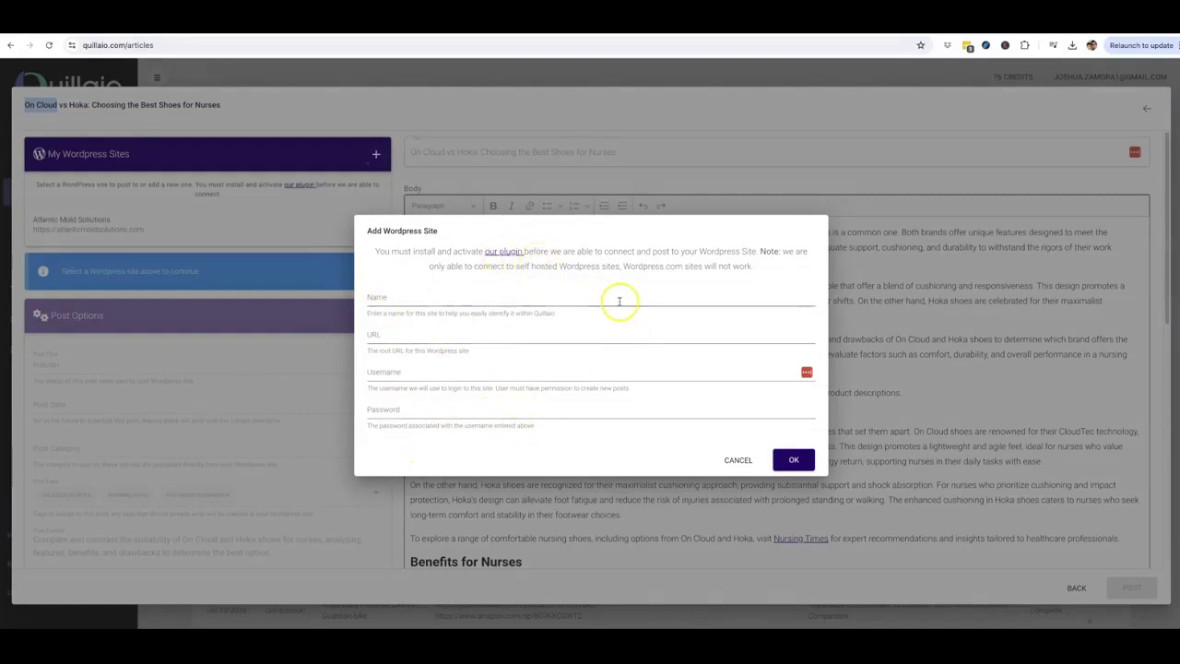
pyautogui.click(794, 459)
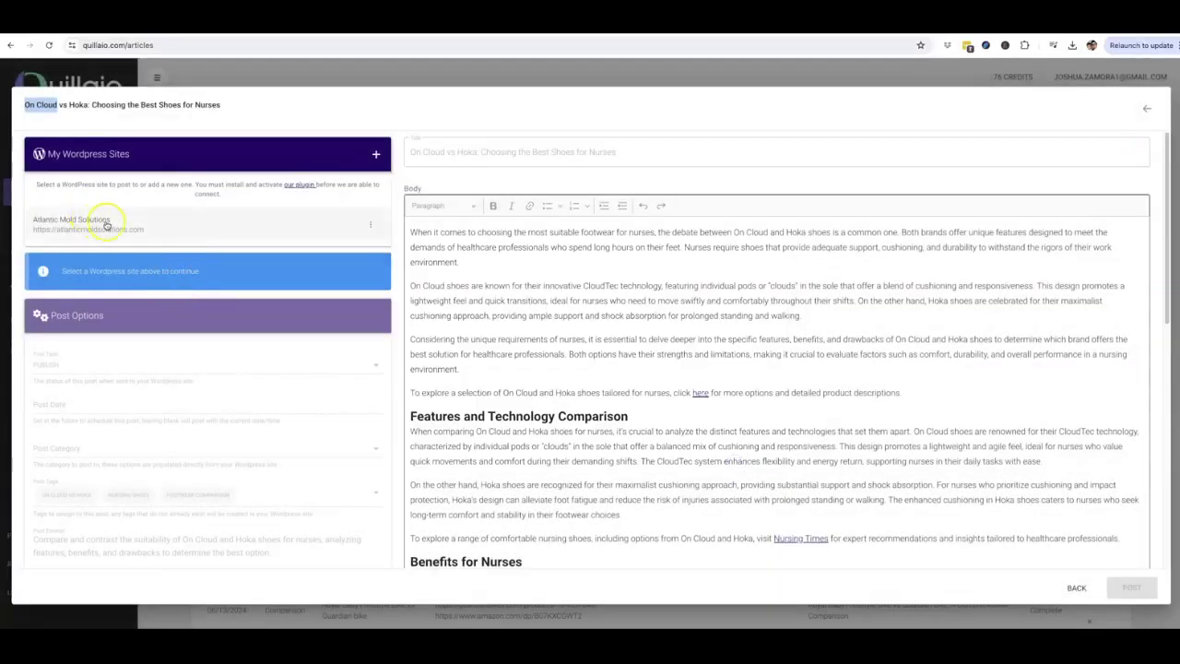
pyautogui.click(158, 227)
# - Keep the post type as Publish and set the post category to Blog
pyautogui.scroll(-1, 98, 317)
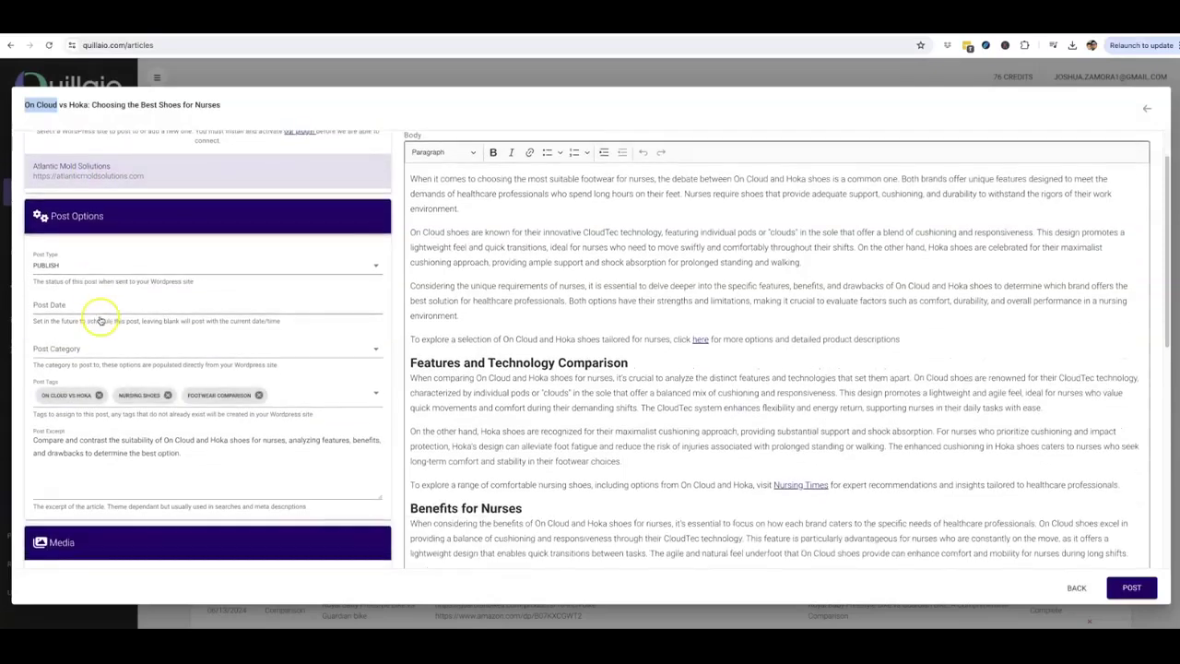
pyautogui.scroll(-1, 175, 312)
pyautogui.click(77, 221)
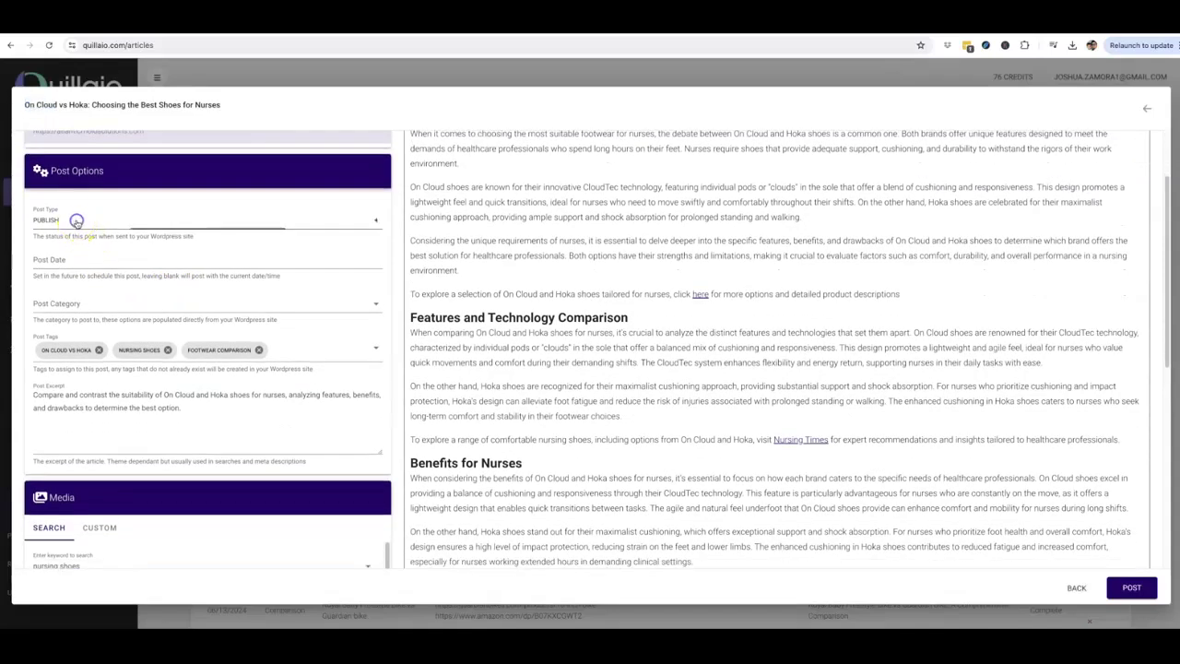
pyautogui.click(24, 223)
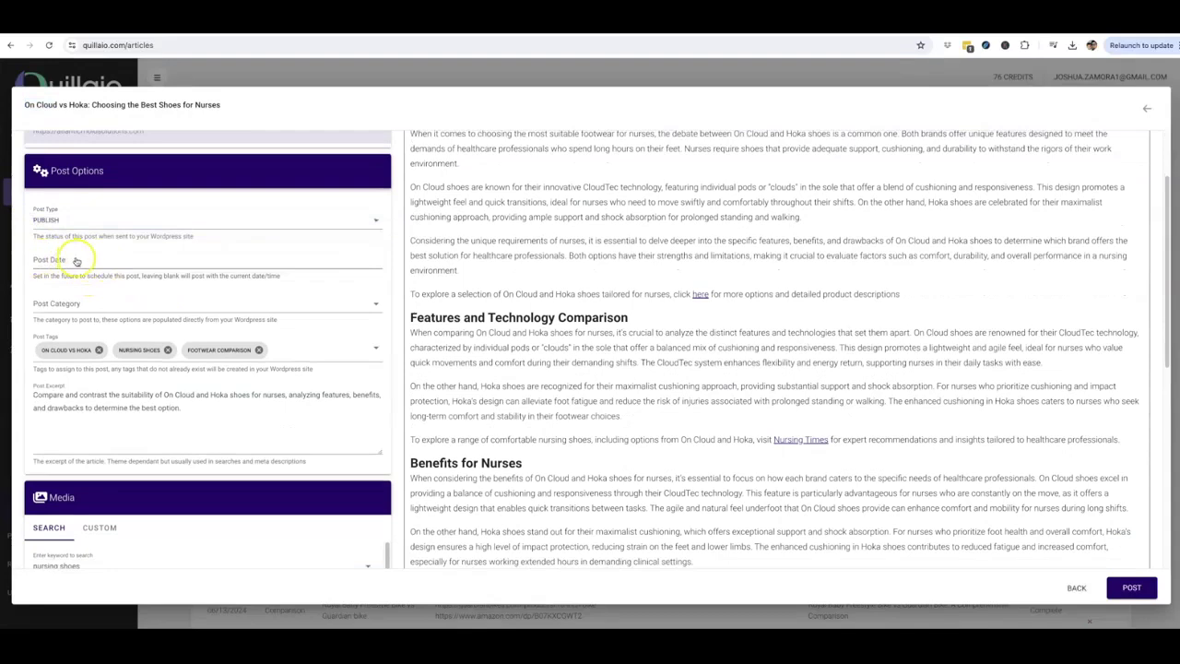
pyautogui.click(93, 303)
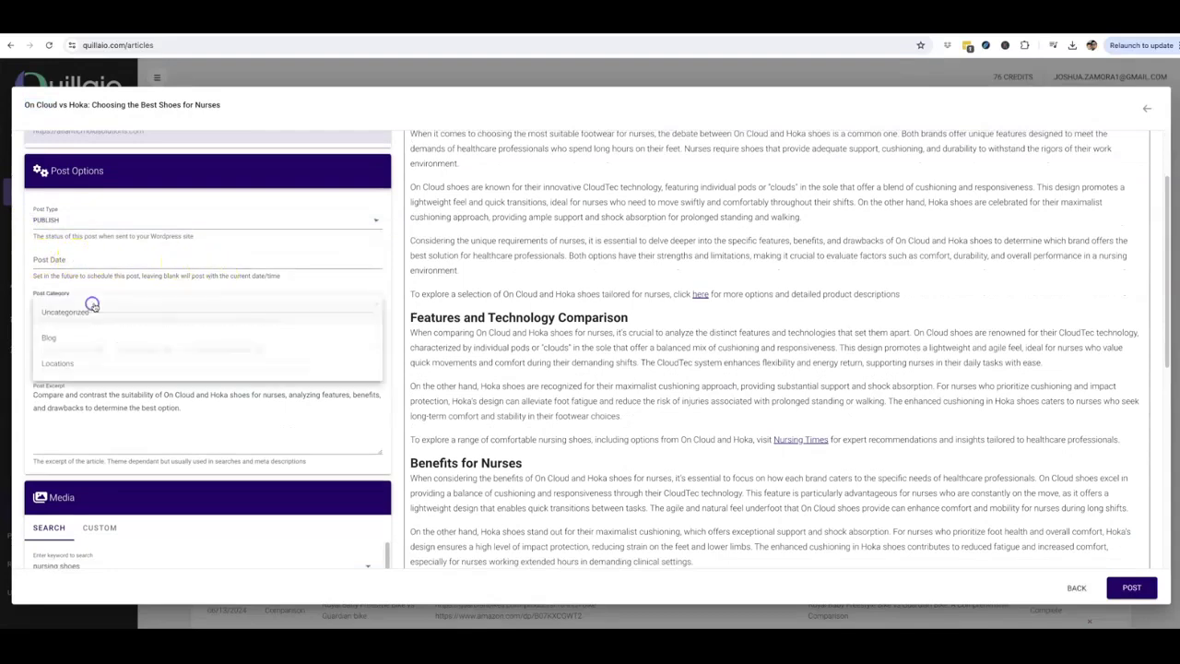
pyautogui.click(79, 337)
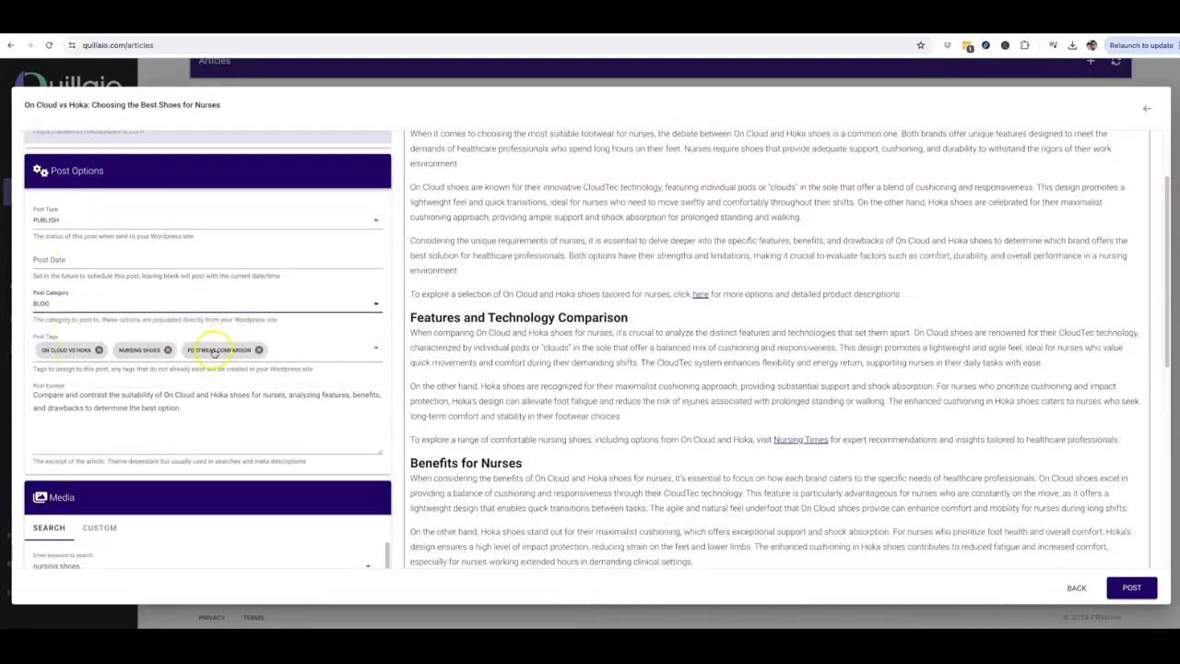
pyautogui.click(177, 391)
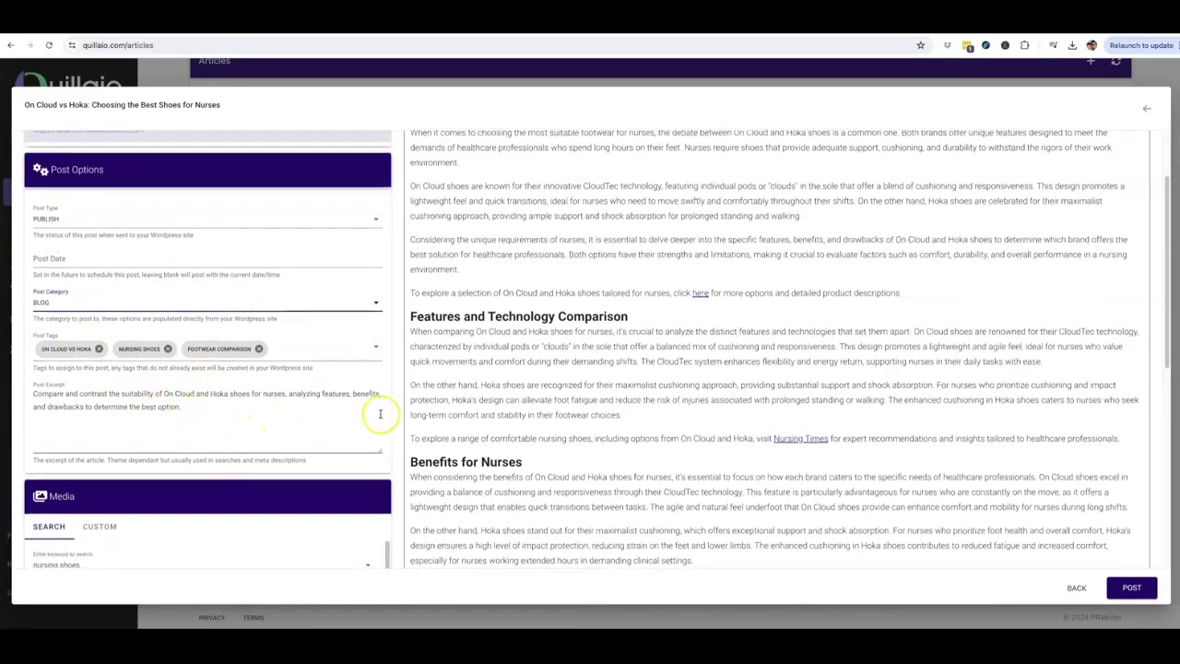
# - Examine the stock image results for "nursing shoes" and the custom media uploads available for the post
pyautogui.scroll(-1, 351, 406)
pyautogui.scroll(-2, 276, 360)
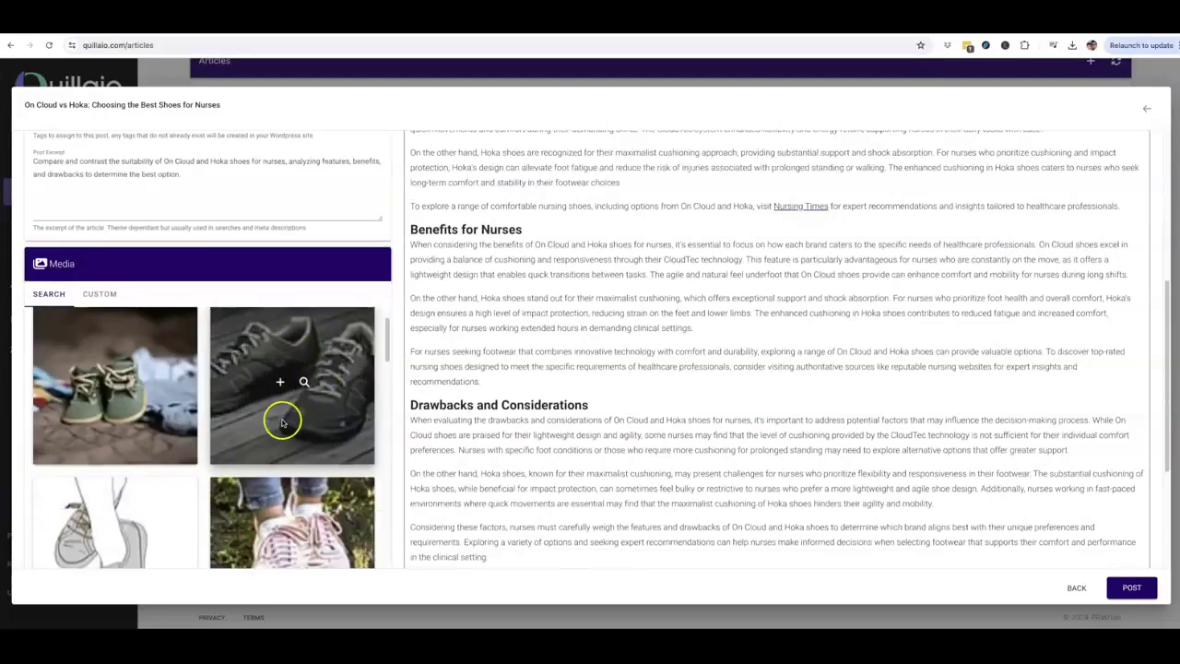
pyautogui.scroll(-1, 289, 253)
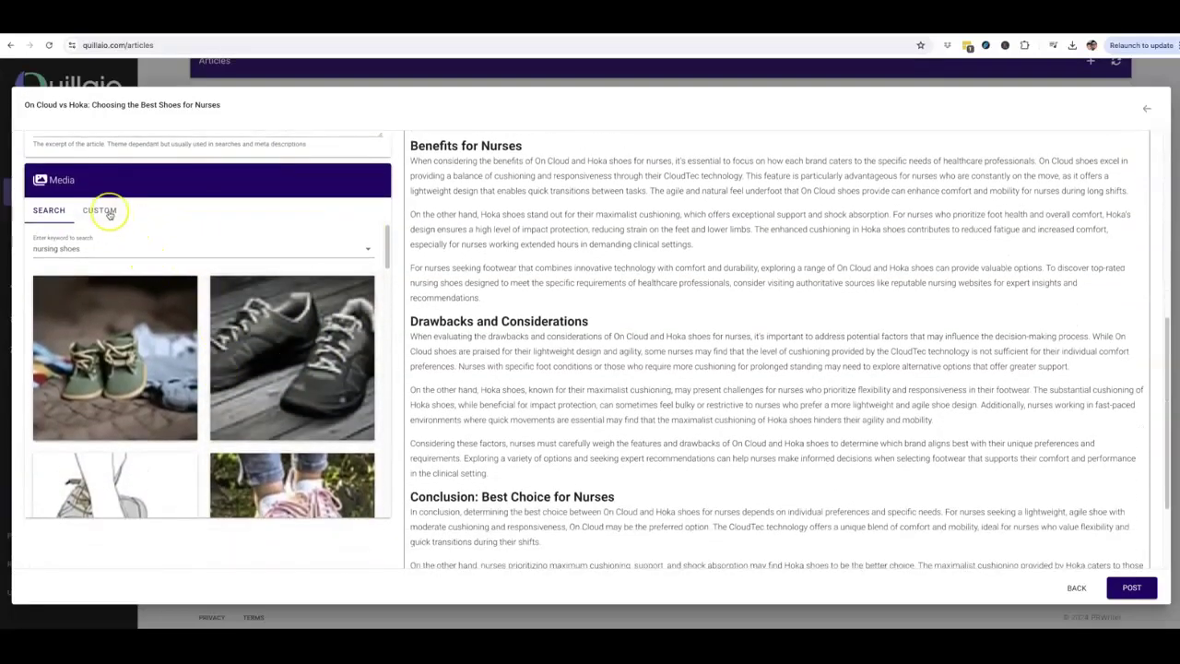
pyautogui.click(99, 211)
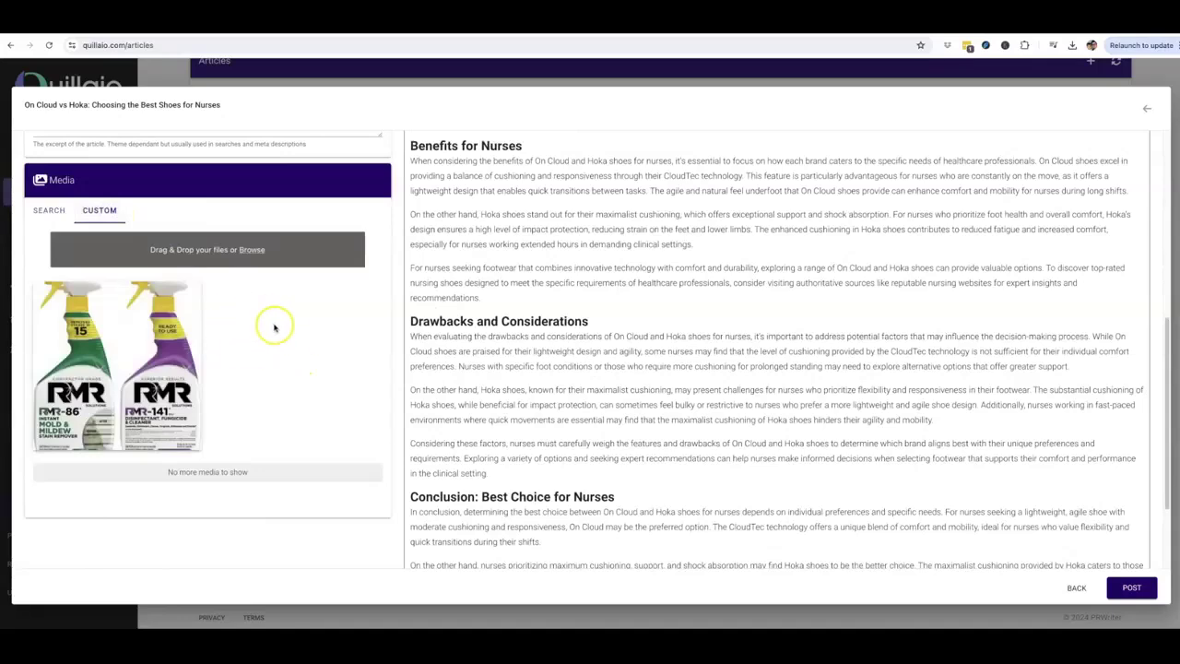
pyautogui.scroll(3, 701, 304)
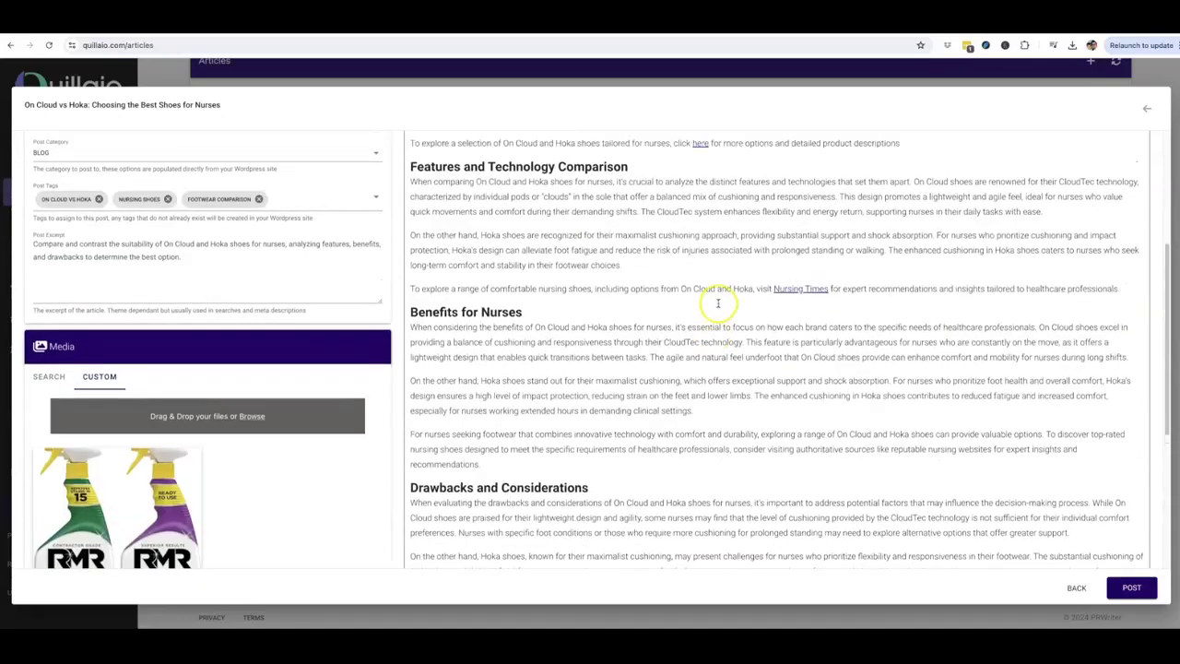
pyautogui.scroll(-2, 709, 262)
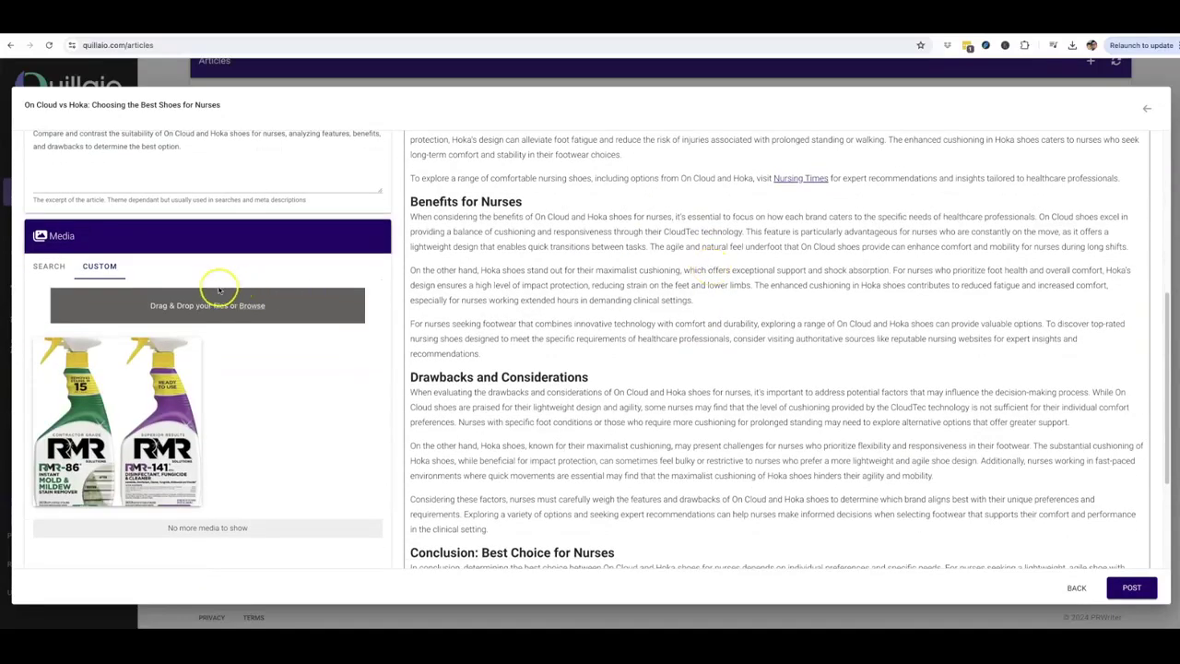
# - Insert the dark sneakers stock image at the start of the first paragraph under "Benefits for Nurses"
pyautogui.click(41, 267)
pyautogui.moveTo(269, 415)
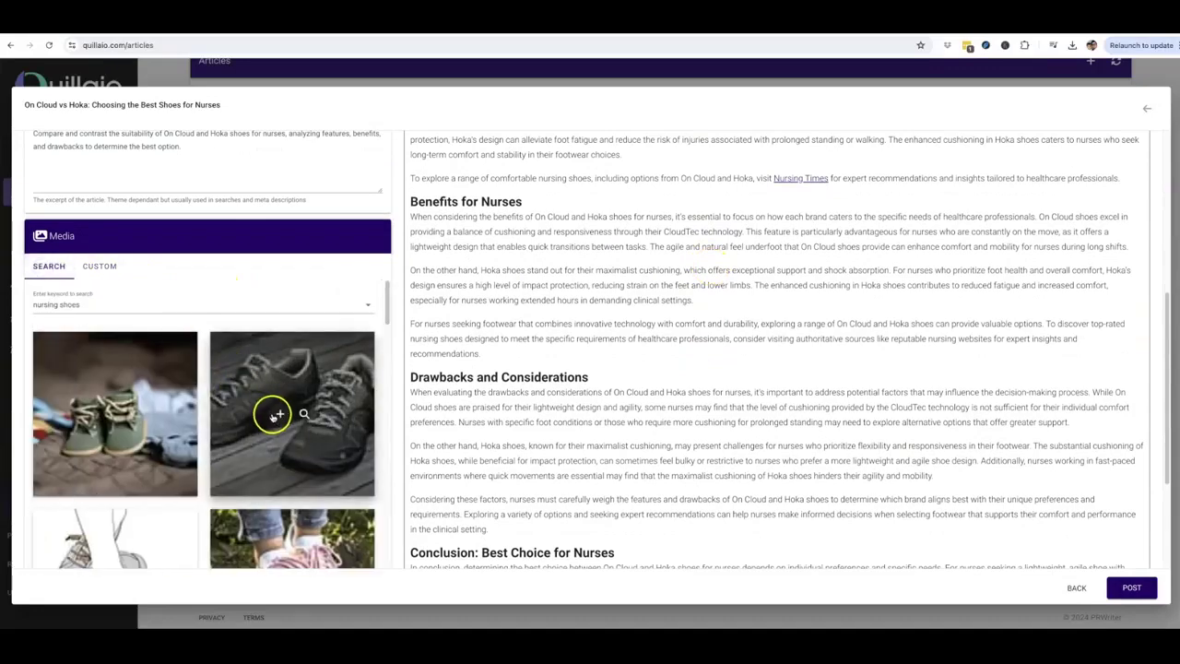
pyautogui.click(415, 221)
pyautogui.click(280, 413)
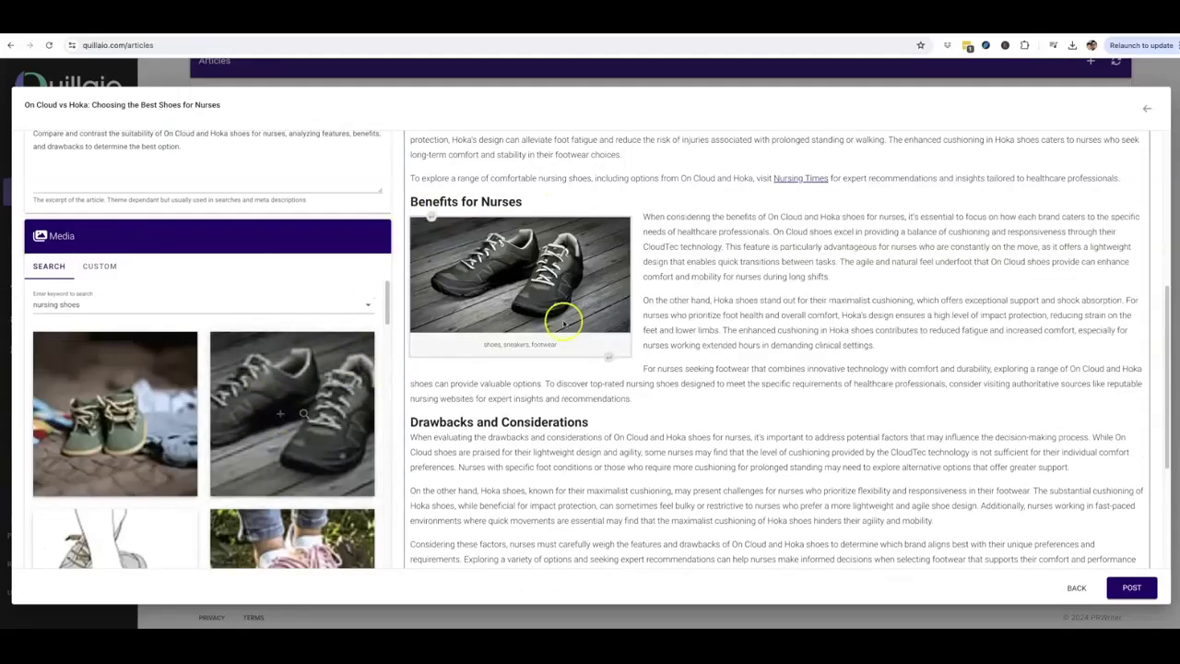
# - Insert the pink sneakers stock image into the last paragraph of "Drawbacks and Considerations", after "unique preferences and"
pyautogui.scroll(-3, 927, 361)
pyautogui.scroll(1, 1067, 295)
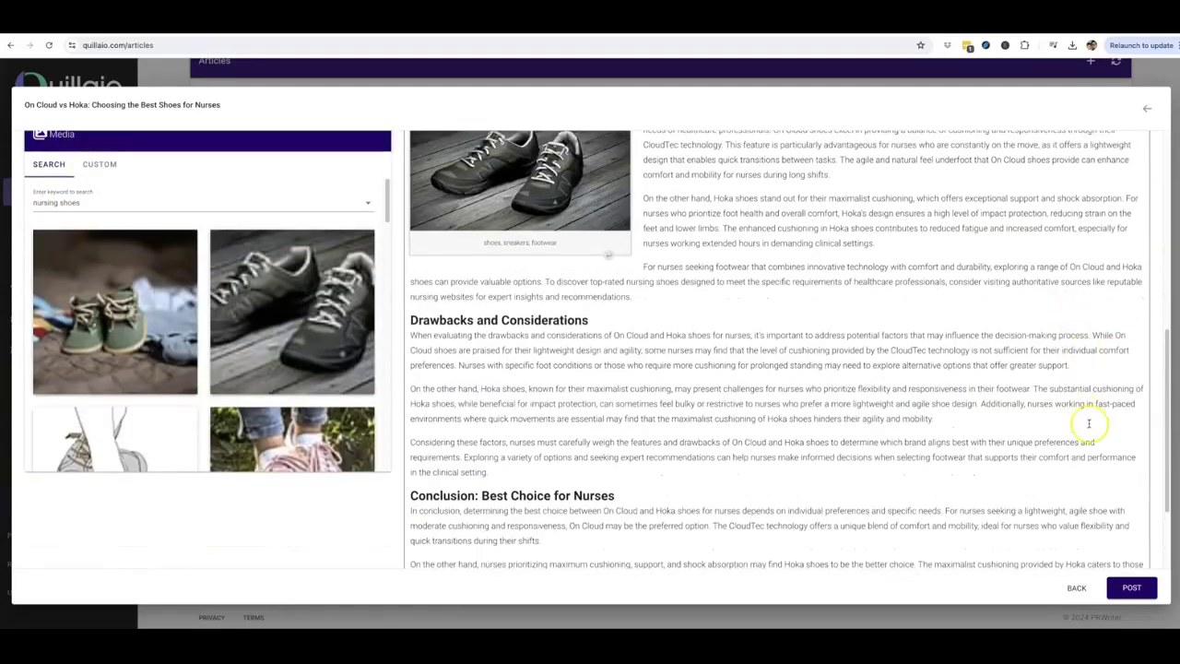
pyautogui.scroll(-1, 158, 360)
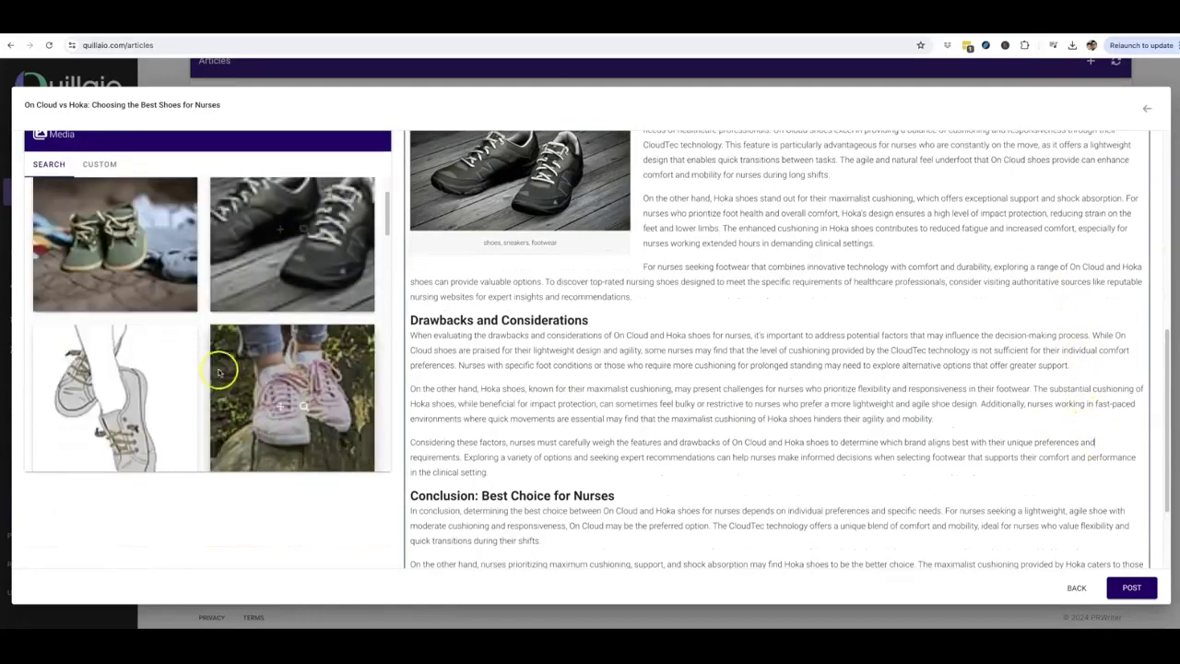
pyautogui.click(279, 405)
pyautogui.scroll(-1, 660, 403)
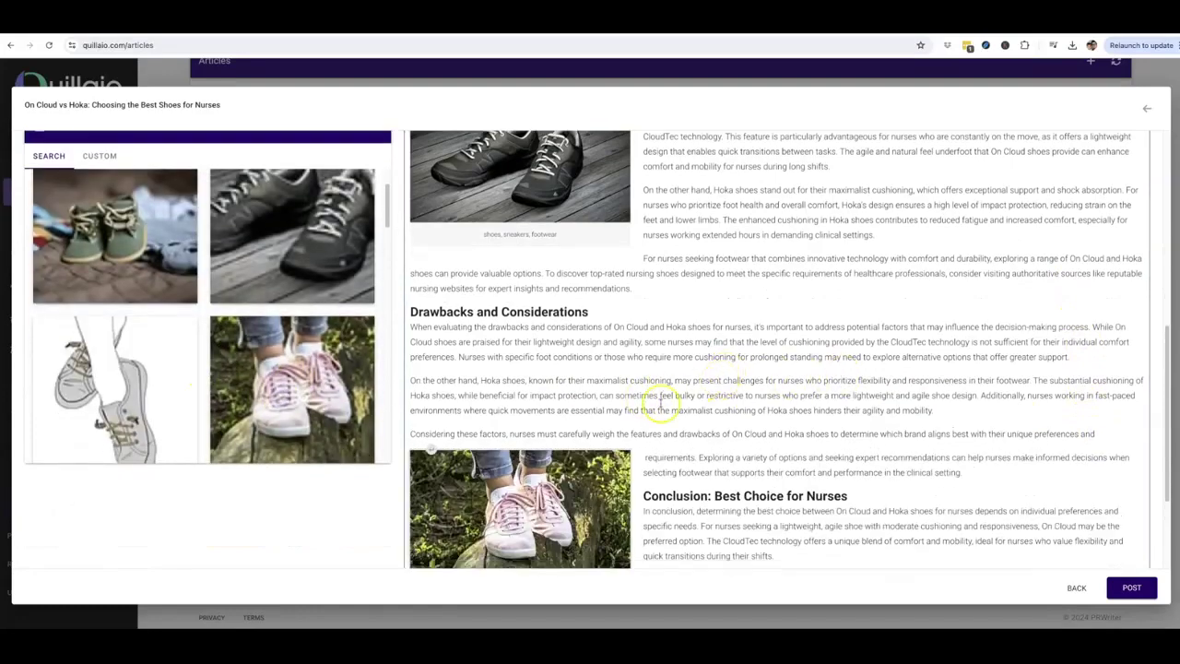
pyautogui.scroll(-1, 660, 403)
pyautogui.scroll(1, 514, 445)
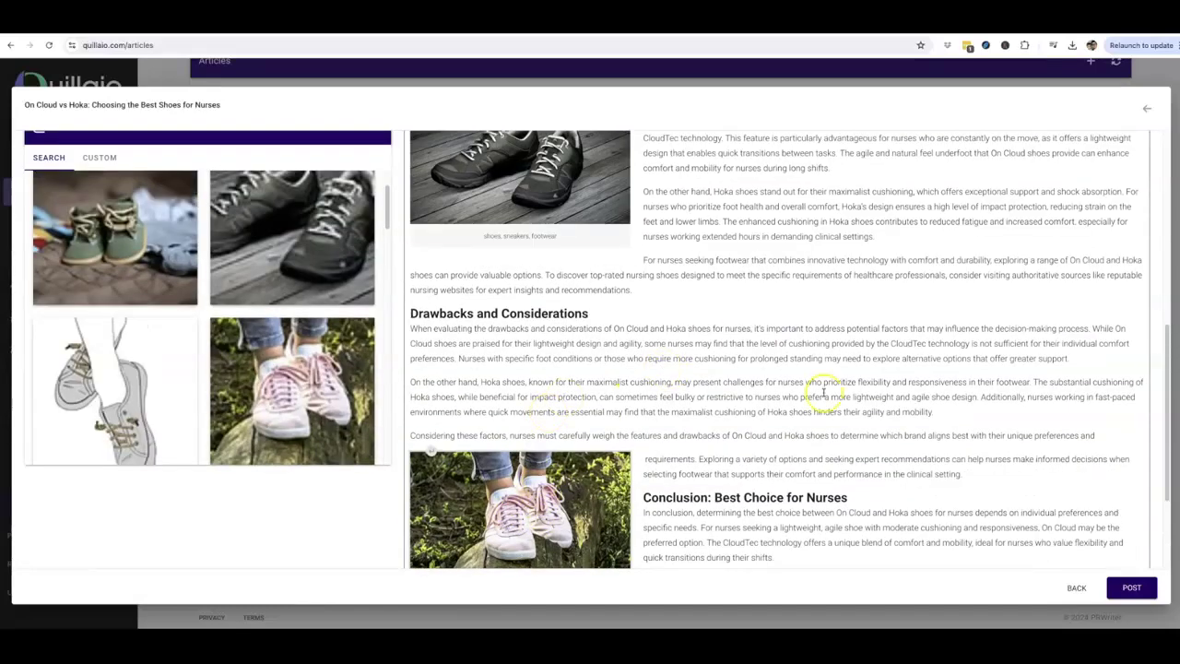
# - Review the whole draft post, checking its text, links, both inserted shoe images and the WordPress post options
pyautogui.scroll(3, 614, 369)
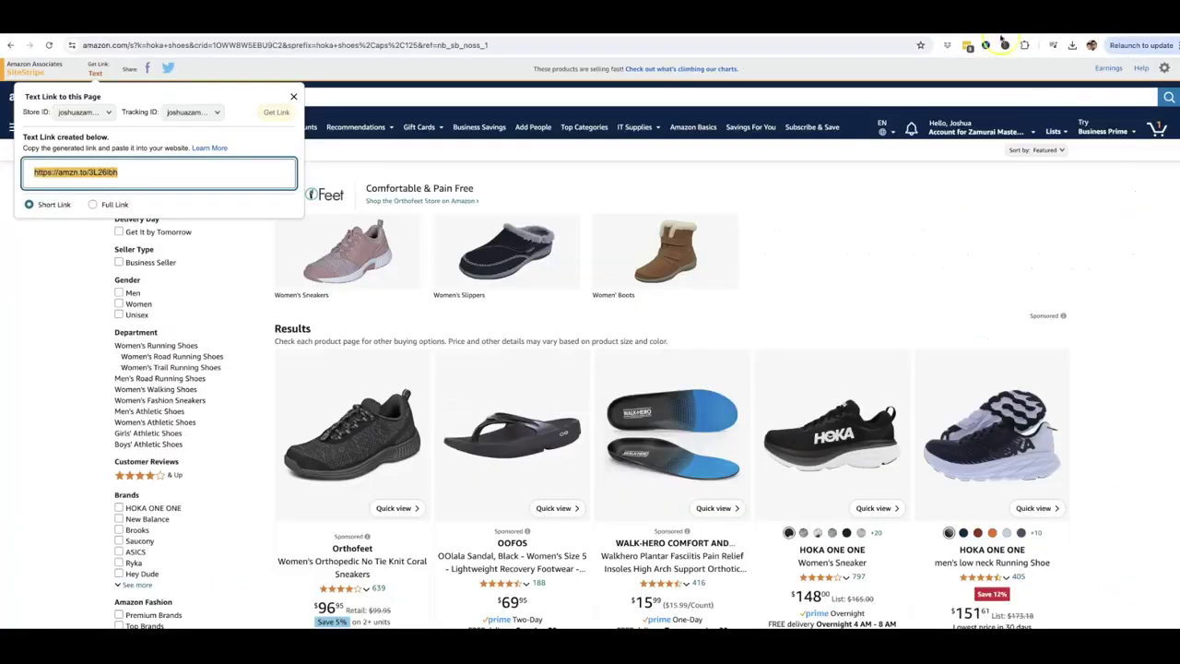
pyautogui.scroll(-1, 756, 392)
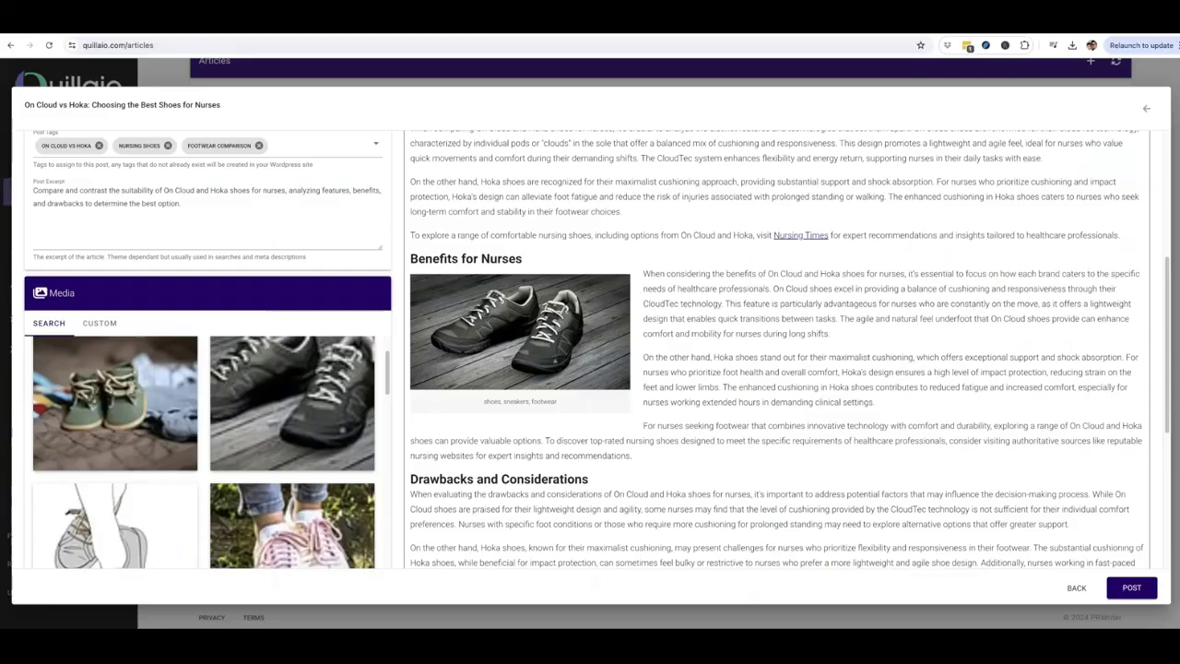
pyautogui.scroll(-3, 309, 329)
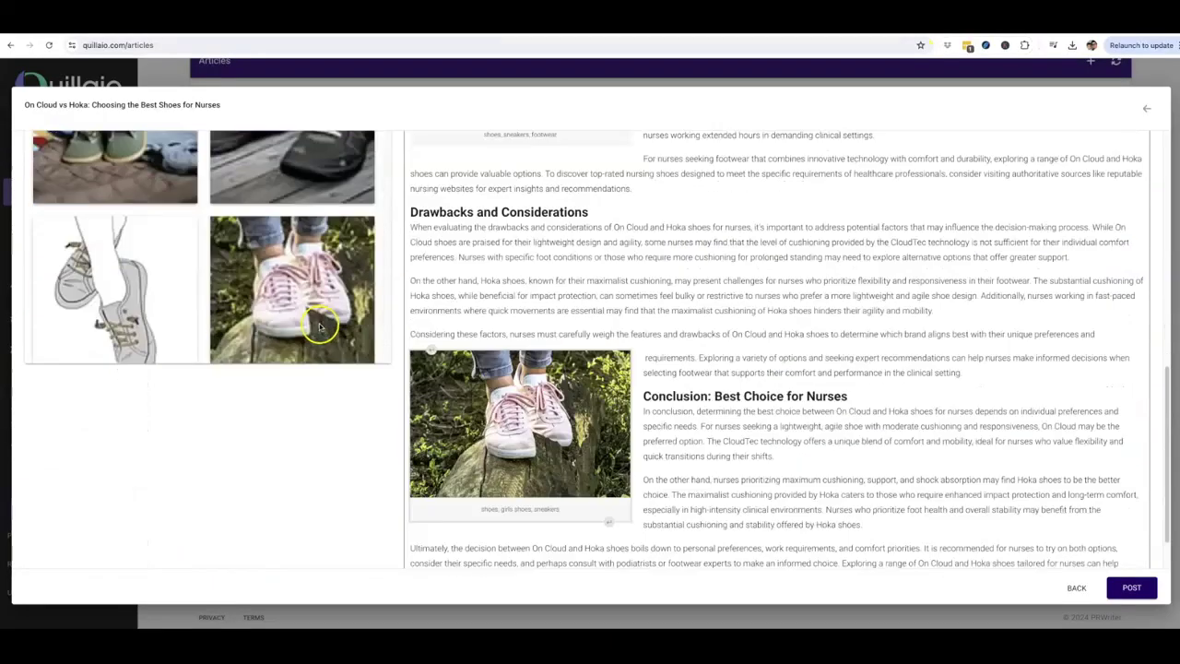
pyautogui.scroll(5, 725, 350)
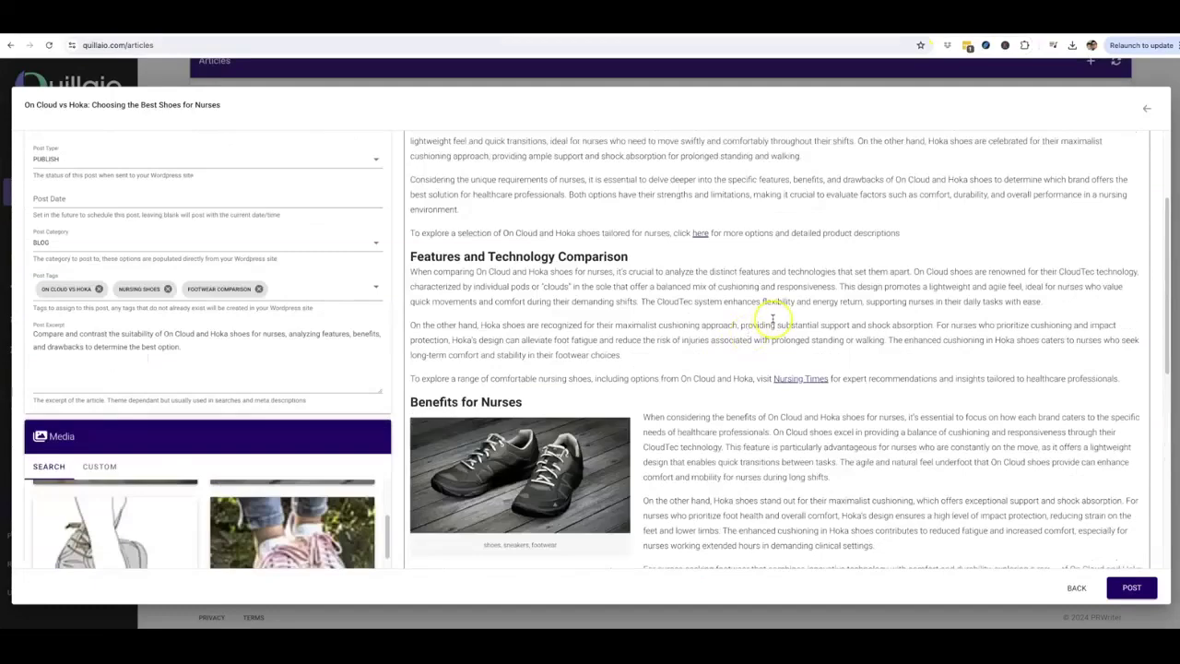
pyautogui.scroll(2, 762, 313)
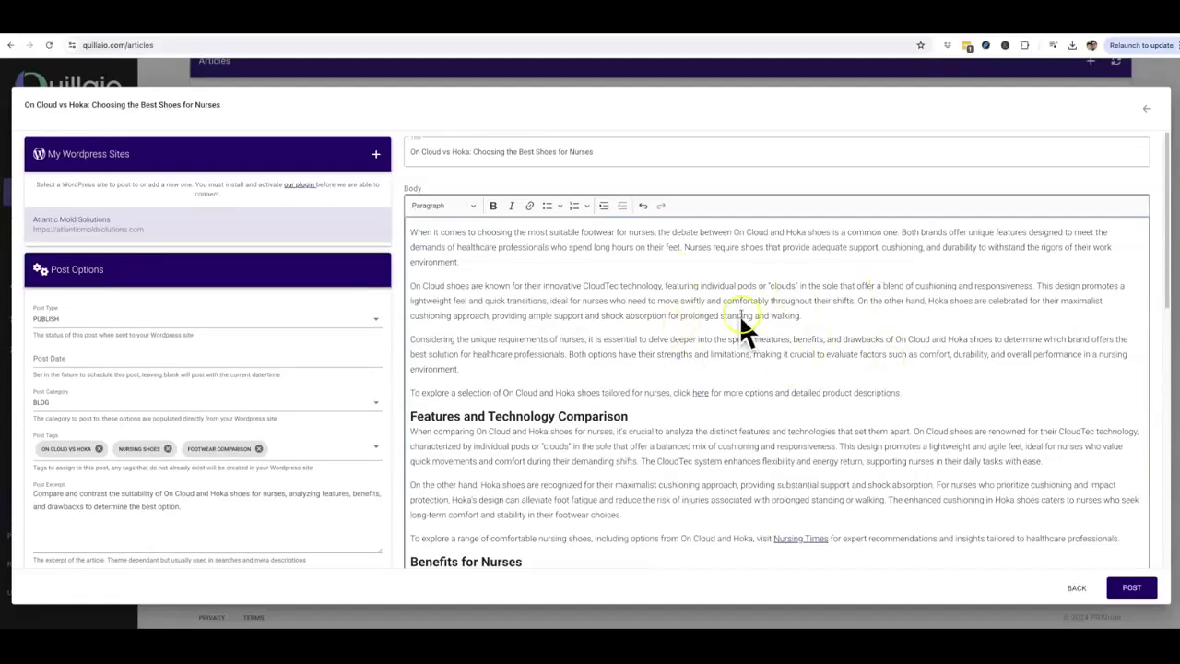
pyautogui.moveTo(770, 285); pyautogui.dragTo(772, 293)
pyautogui.click(763, 290)
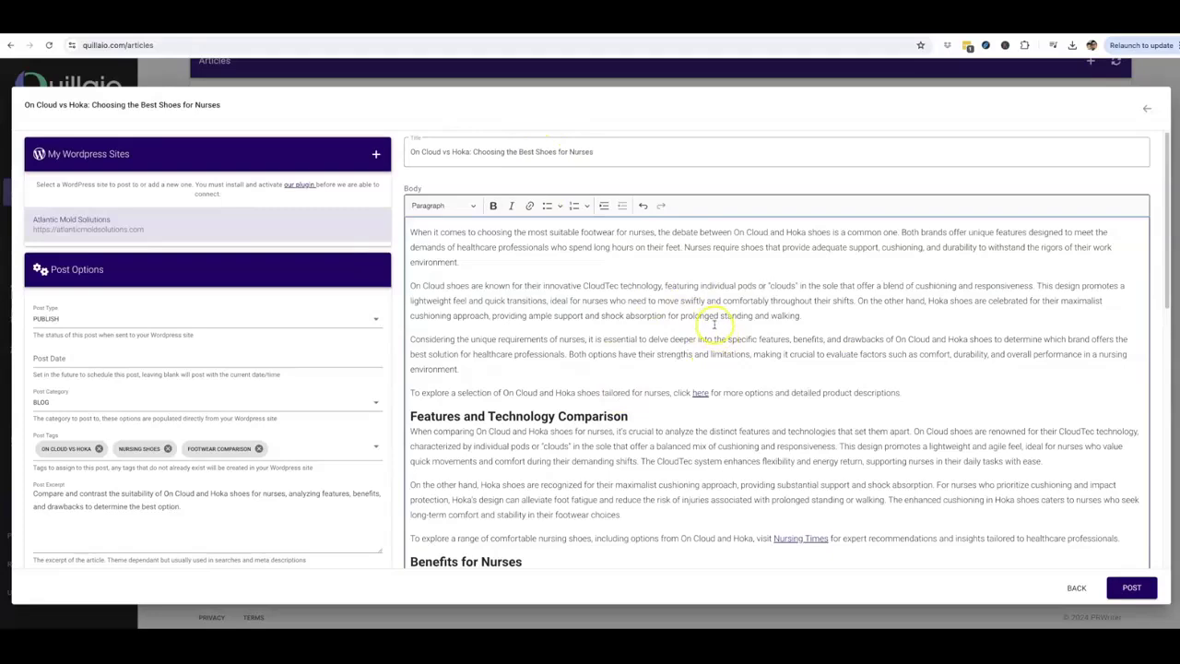
pyautogui.scroll(-5, 756, 341)
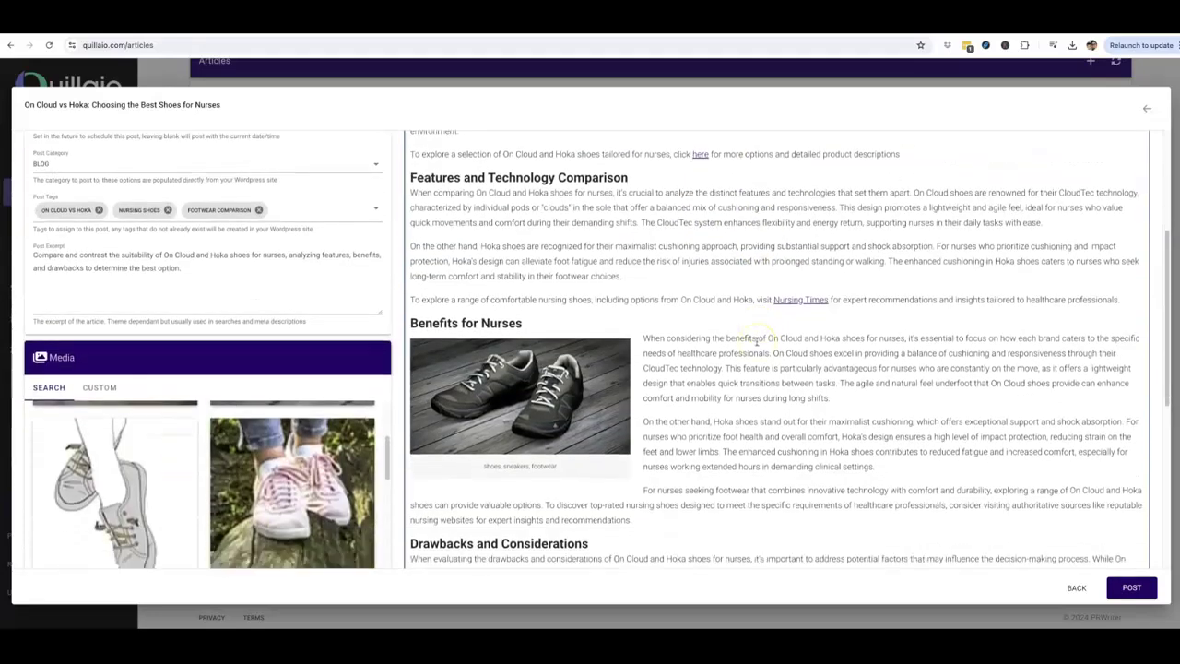
pyautogui.scroll(-5, 756, 341)
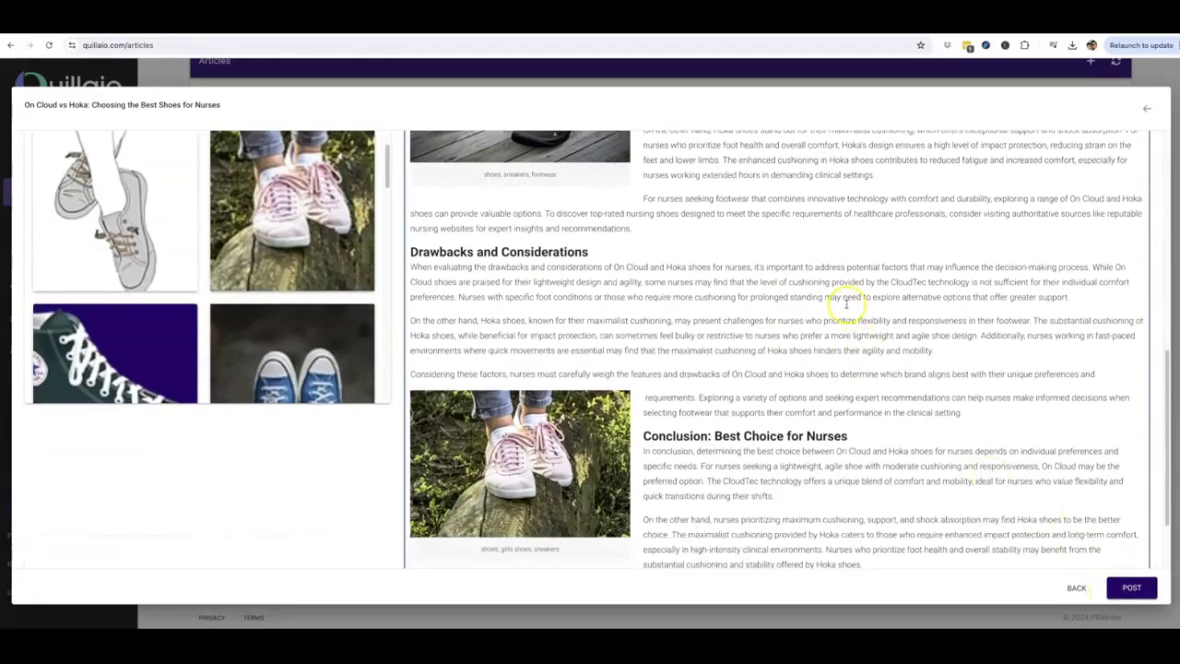
pyautogui.scroll(15, 800, 355)
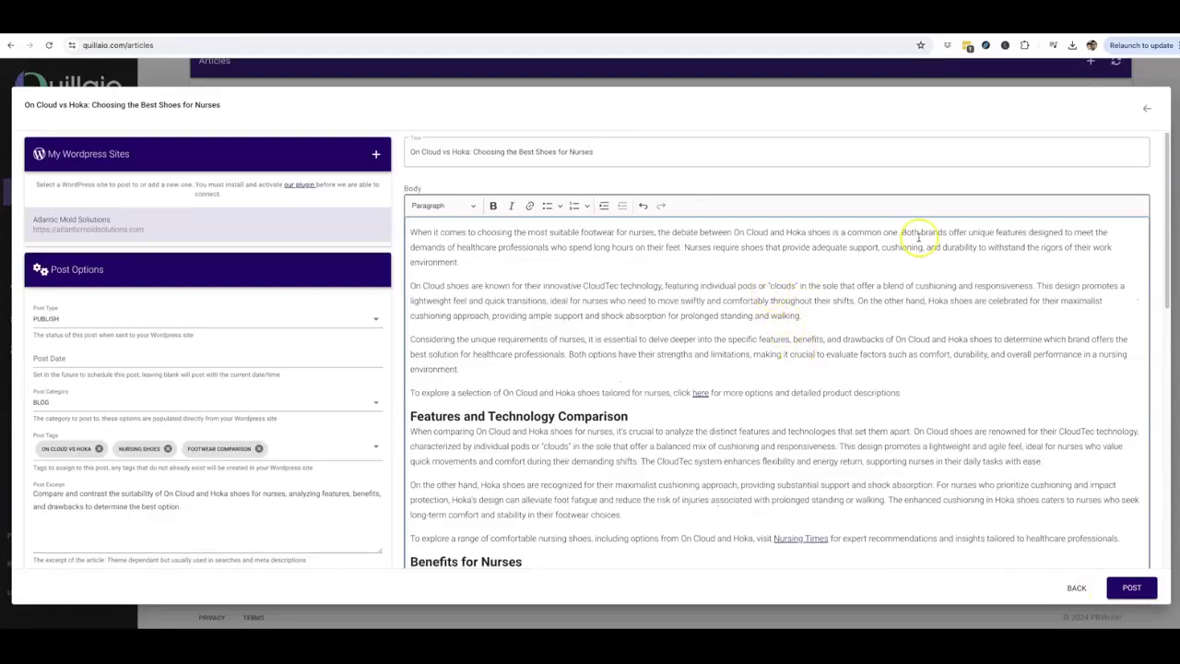
# - Leave the WordPress posting screen without posting and close the On Cloud vs Hoka article
pyautogui.click(1077, 589)
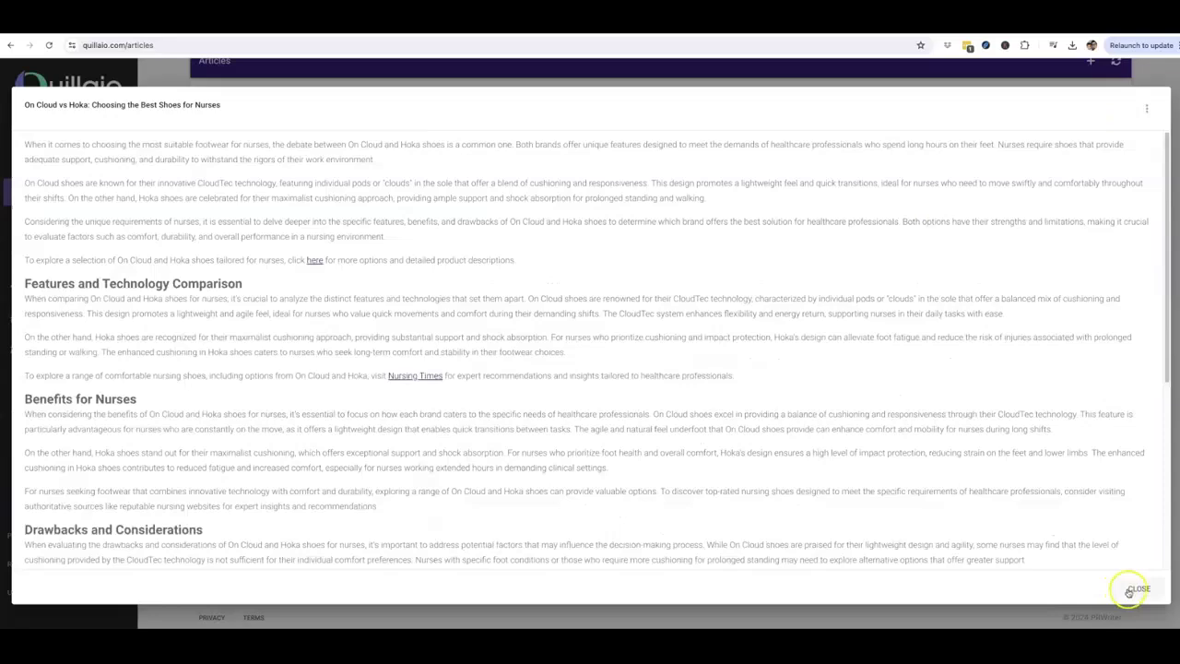
pyautogui.click(1136, 588)
pyautogui.scroll(1, 743, 258)
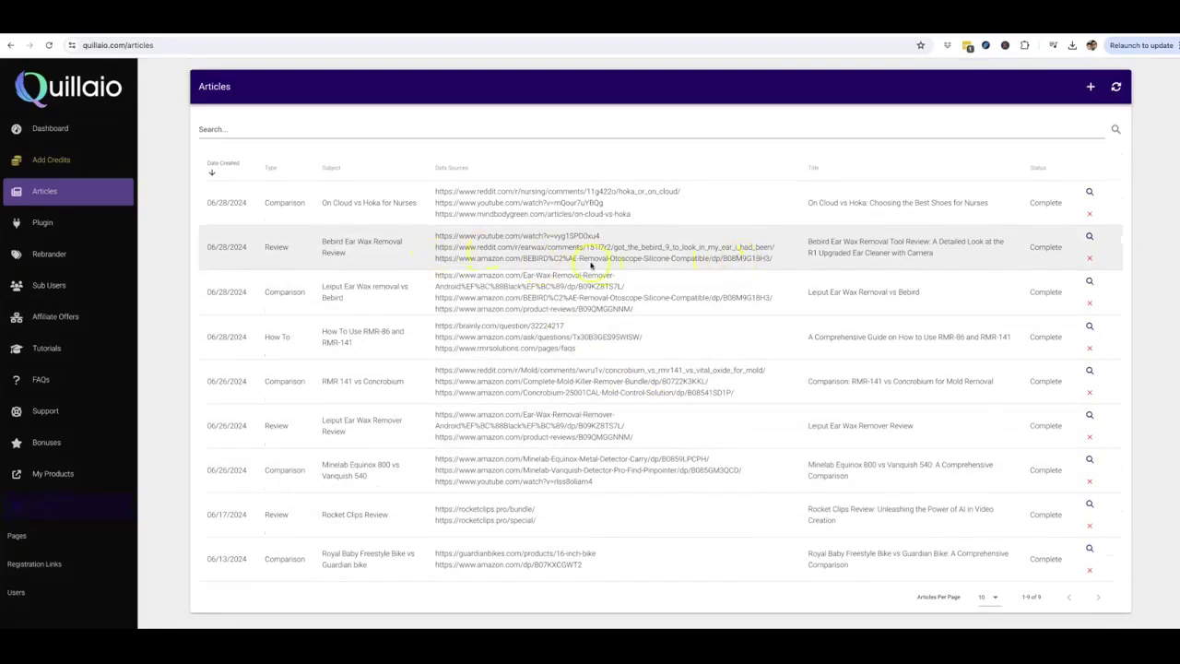
# - View the how-to article on using RMR-86 and RMR-141, highlight the product names in its title, and close it
pyautogui.click(1092, 328)
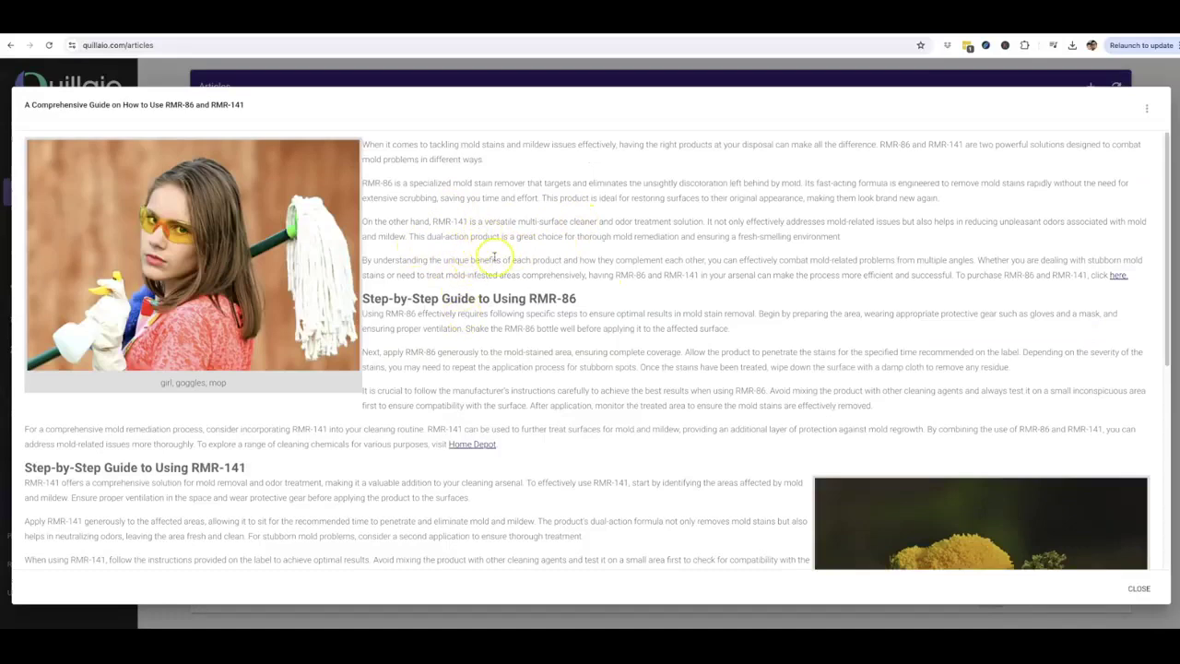
pyautogui.moveTo(166, 105); pyautogui.dragTo(247, 106)
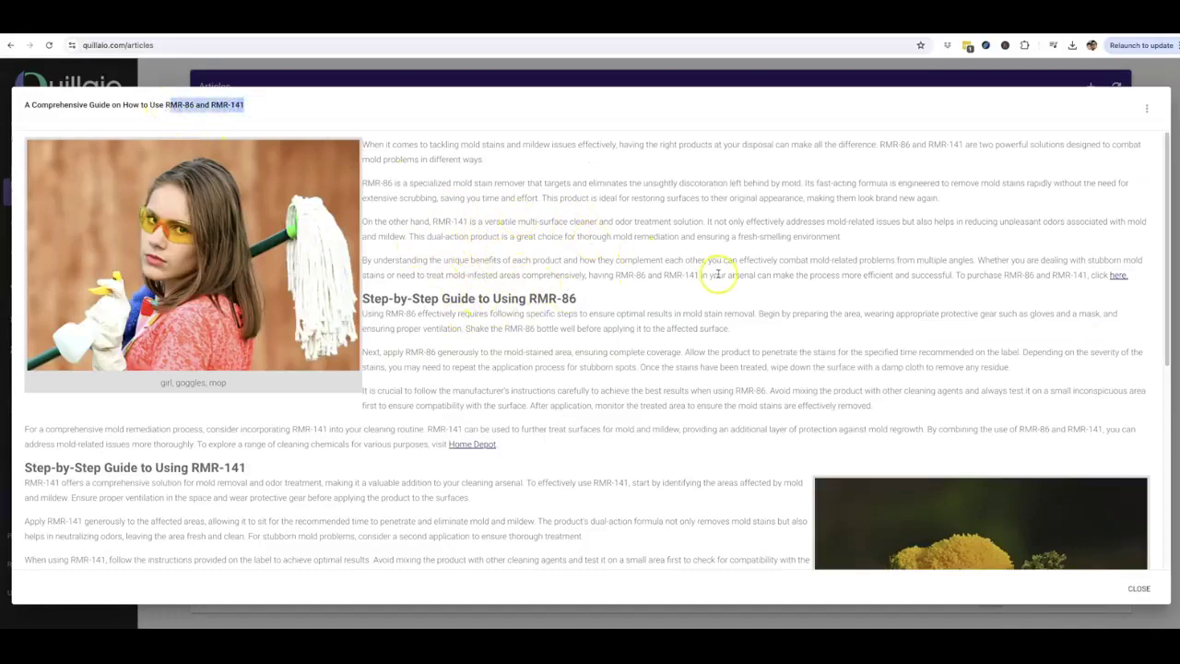
pyautogui.click(1133, 587)
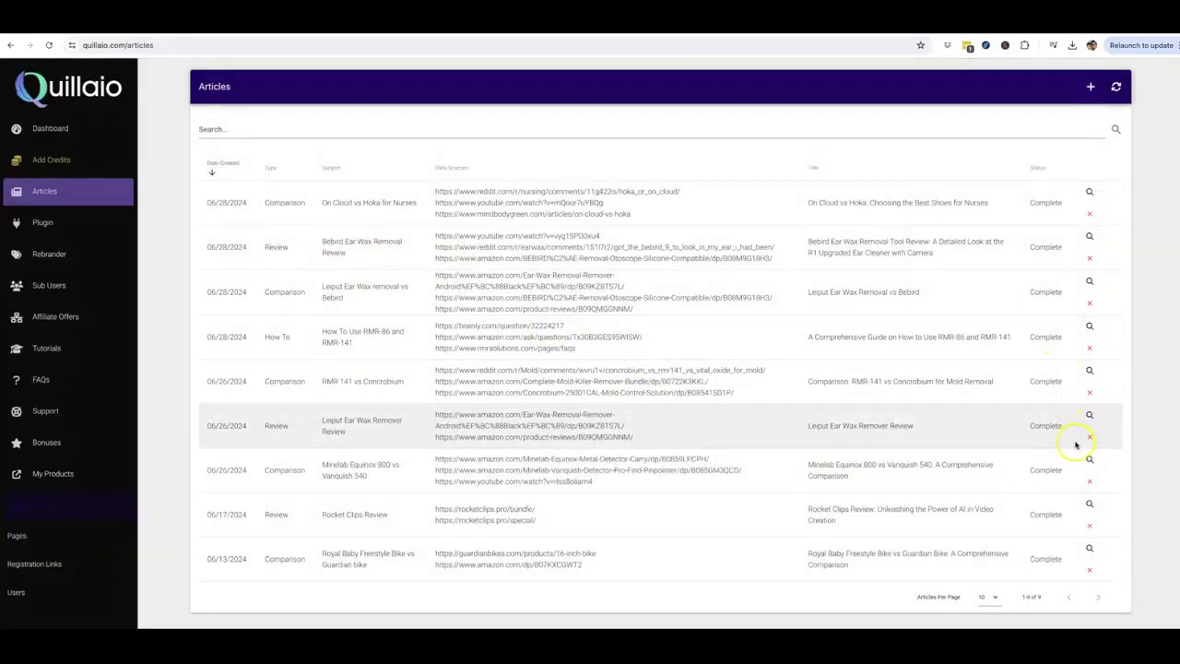
# - Examine the Leiput Ear Wax Remover Review's images, headings and links, highlighting the product name, and close the article
pyautogui.click(1091, 416)
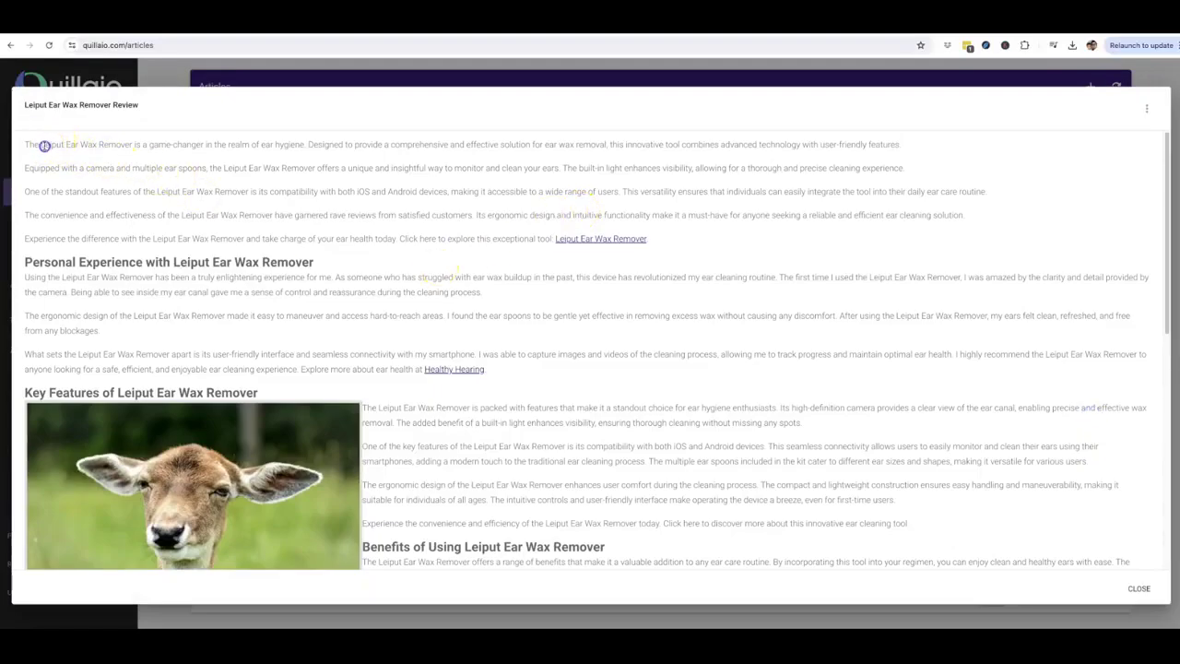
pyautogui.moveTo(44, 146); pyautogui.dragTo(87, 145)
pyautogui.click(128, 148)
pyautogui.scroll(-2, 317, 248)
pyautogui.scroll(-3, 323, 256)
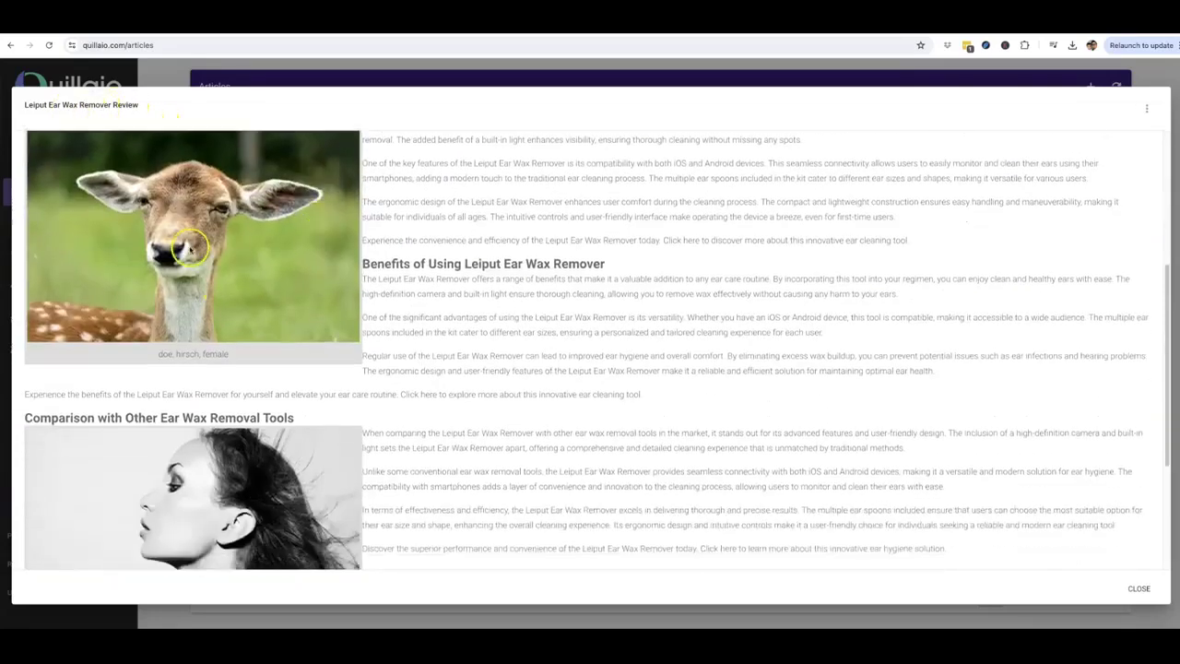
pyautogui.scroll(1, 287, 243)
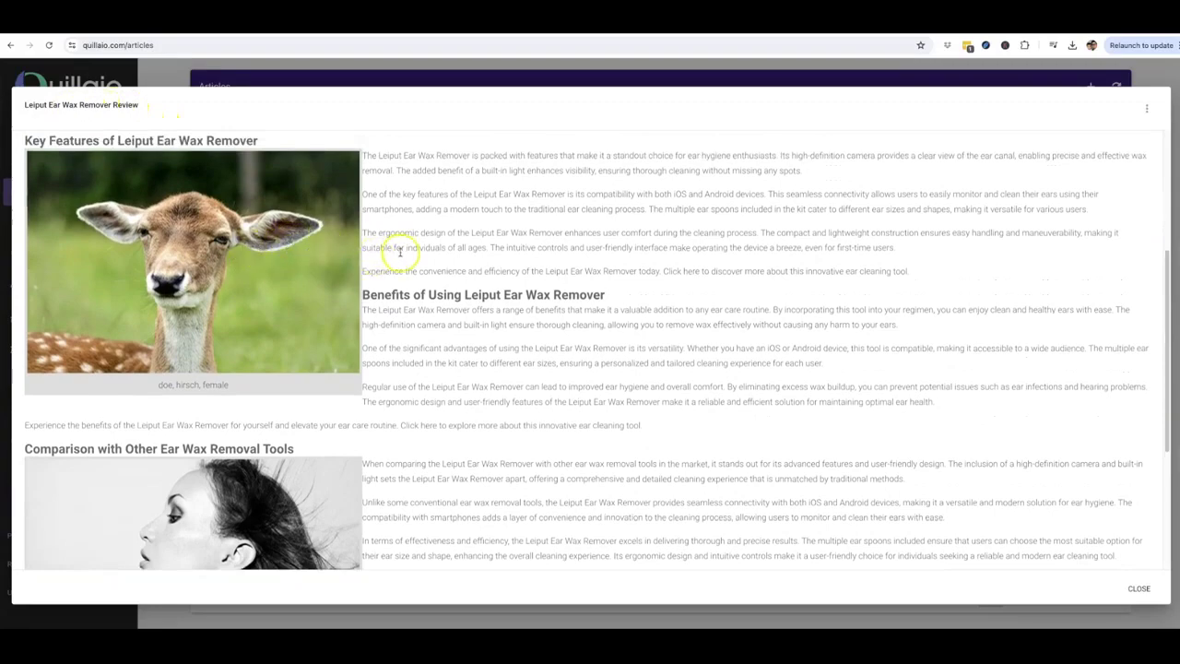
pyautogui.scroll(1, 406, 262)
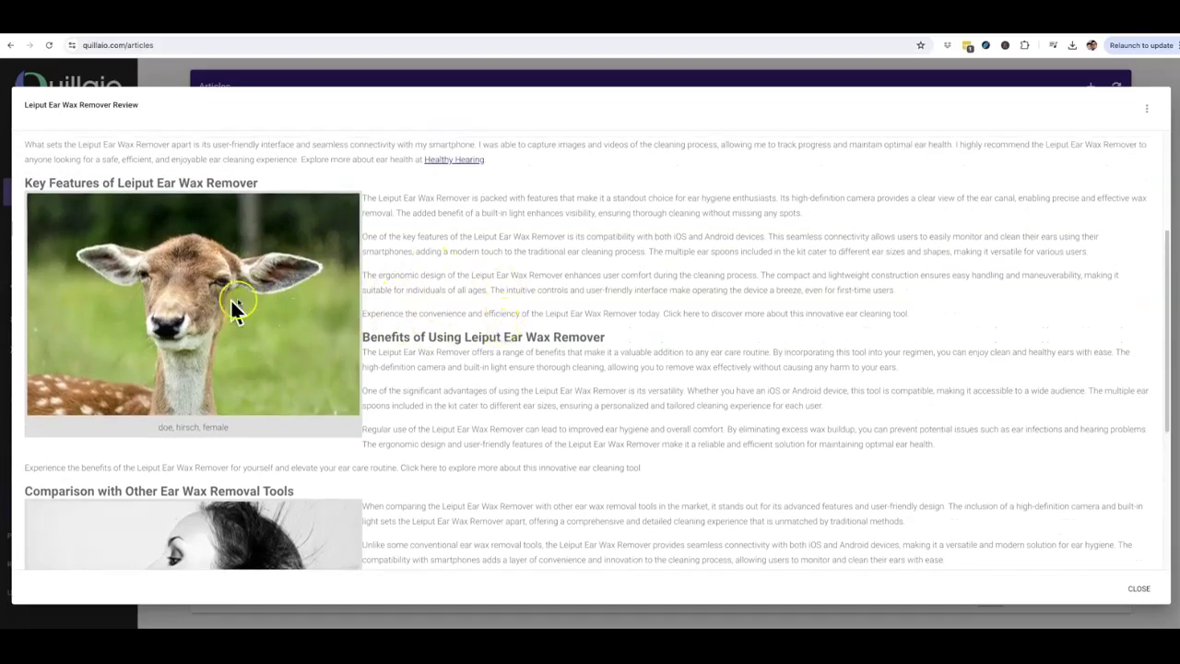
pyautogui.scroll(-1, 349, 319)
pyautogui.scroll(-1, 374, 321)
pyautogui.scroll(1, 414, 324)
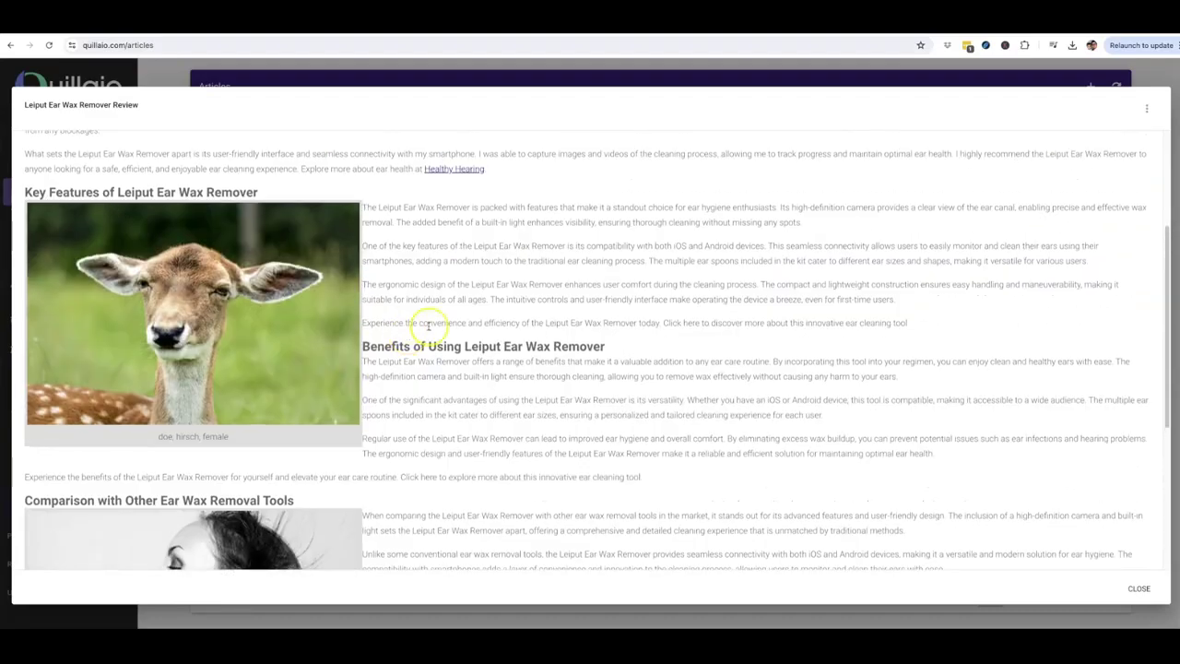
pyautogui.moveTo(467, 344); pyautogui.dragTo(598, 346)
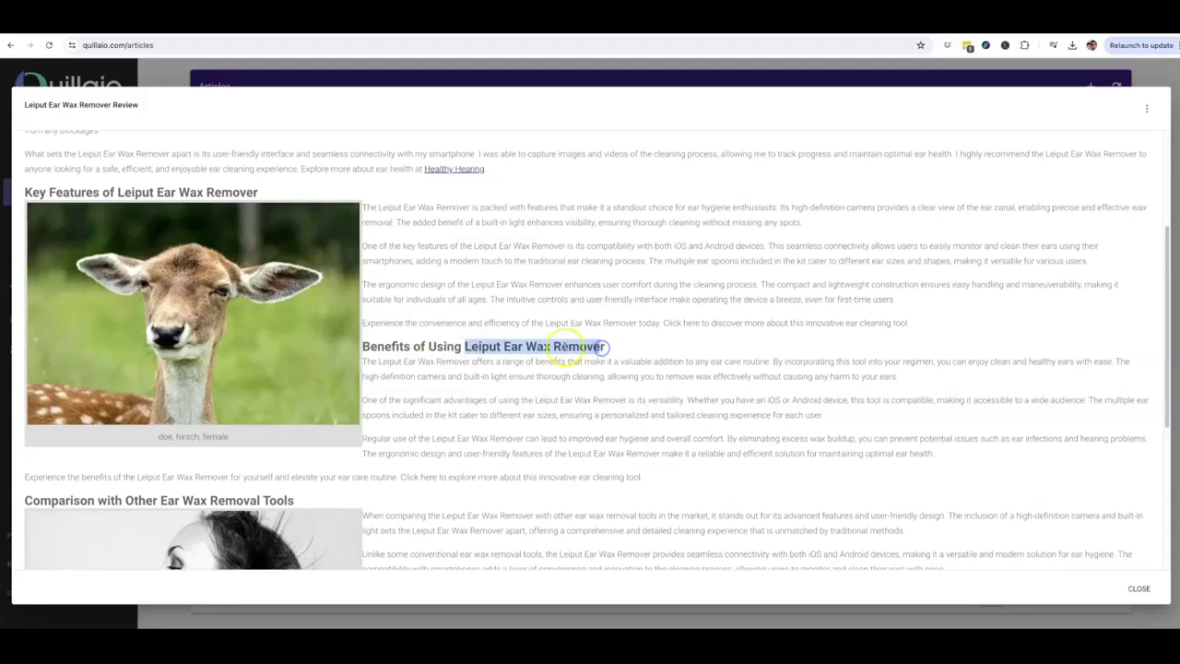
pyautogui.scroll(3, 571, 346)
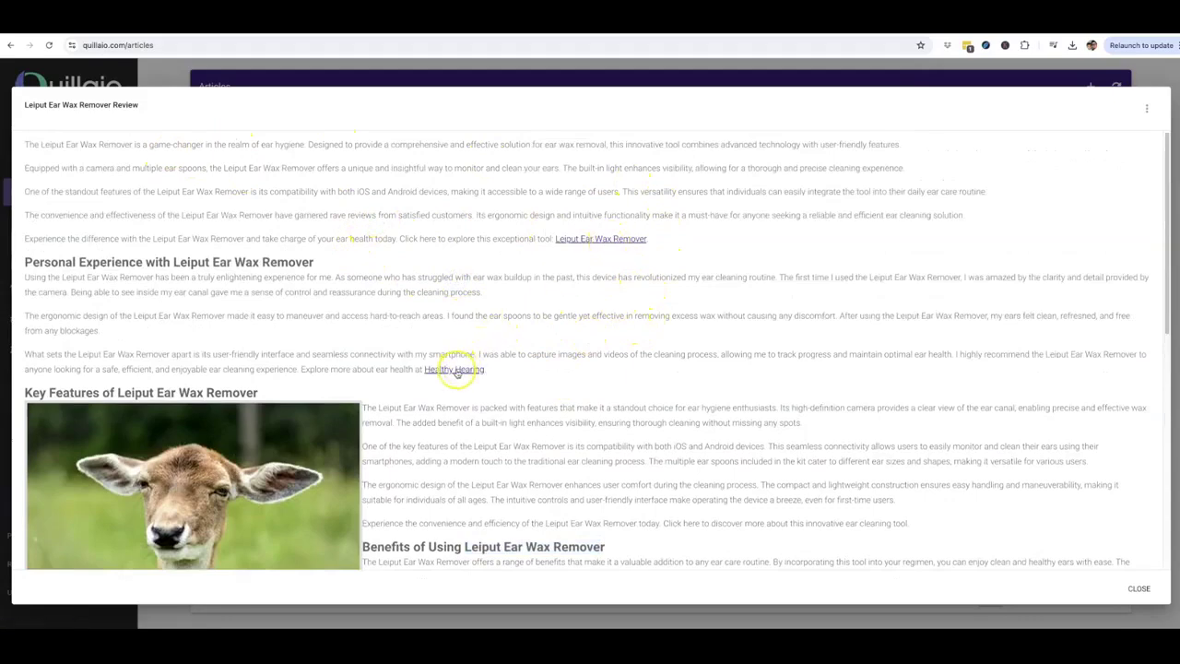
pyautogui.click(1141, 591)
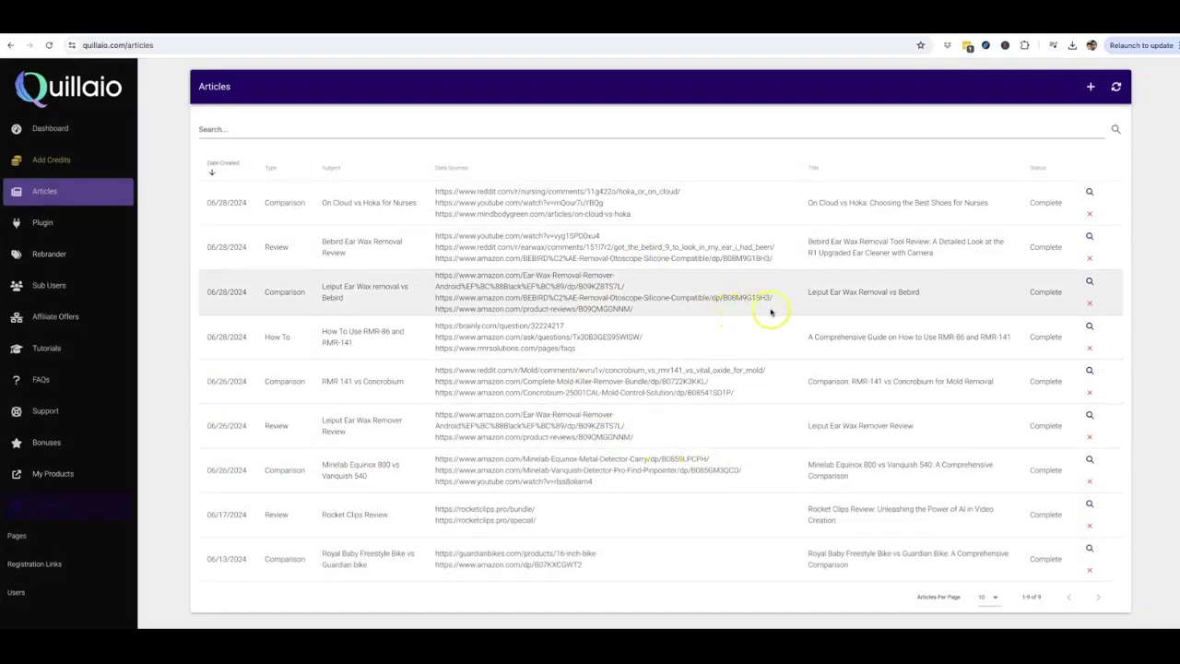
# - View the Bebird Ear Wax Removal Tool review and highlight the subjects of the related Leiput and Bebird articles in the list
pyautogui.click(1089, 238)
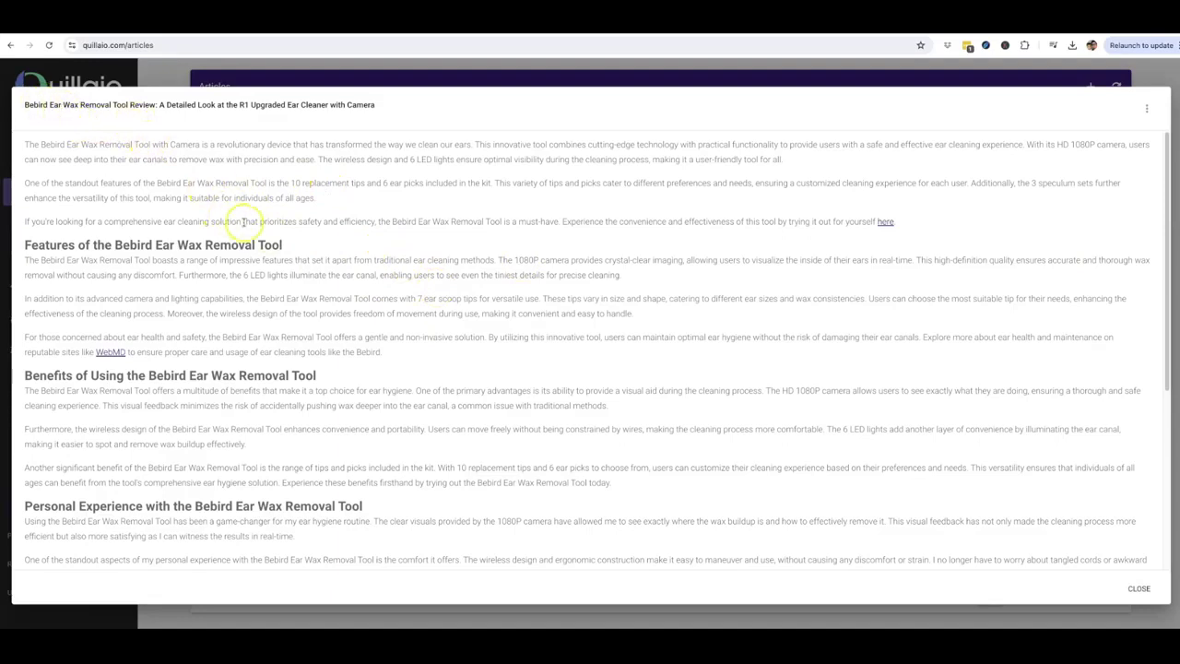
pyautogui.click(1139, 589)
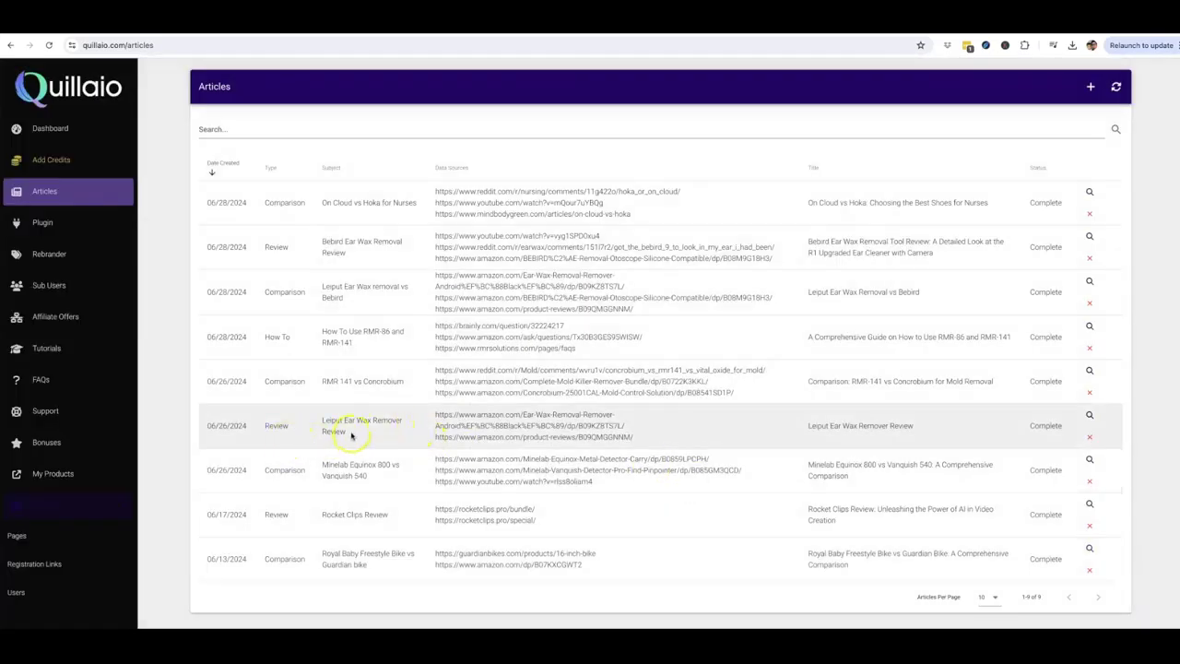
pyautogui.moveTo(329, 426); pyautogui.dragTo(320, 422)
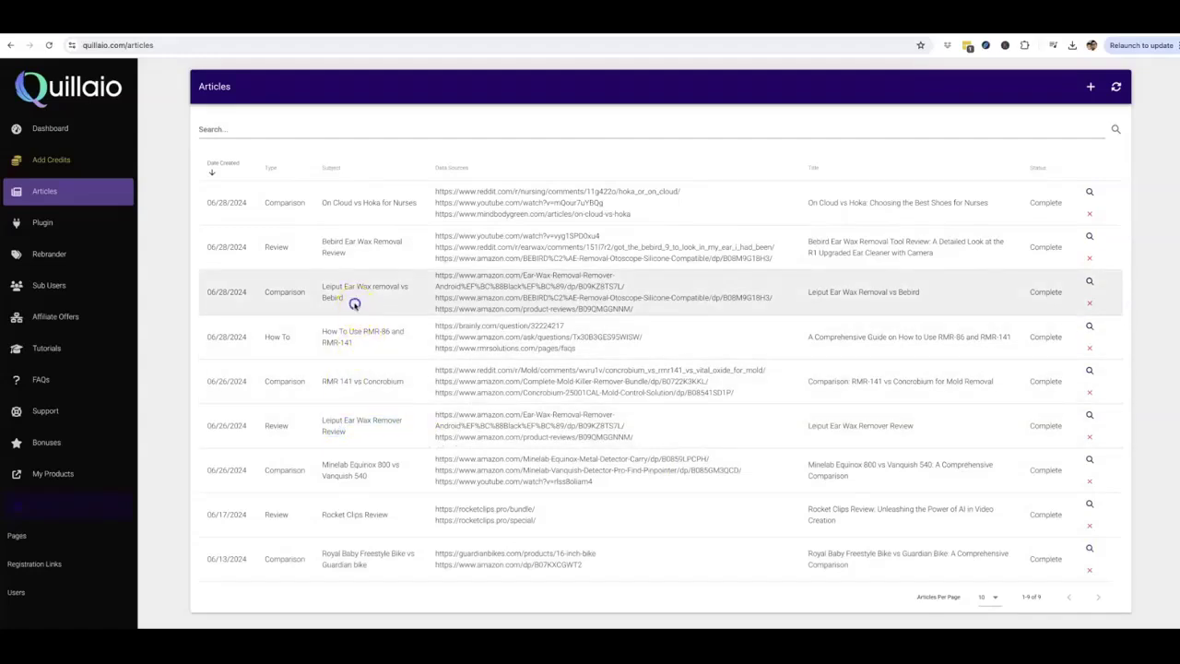
pyautogui.moveTo(356, 303); pyautogui.dragTo(316, 287)
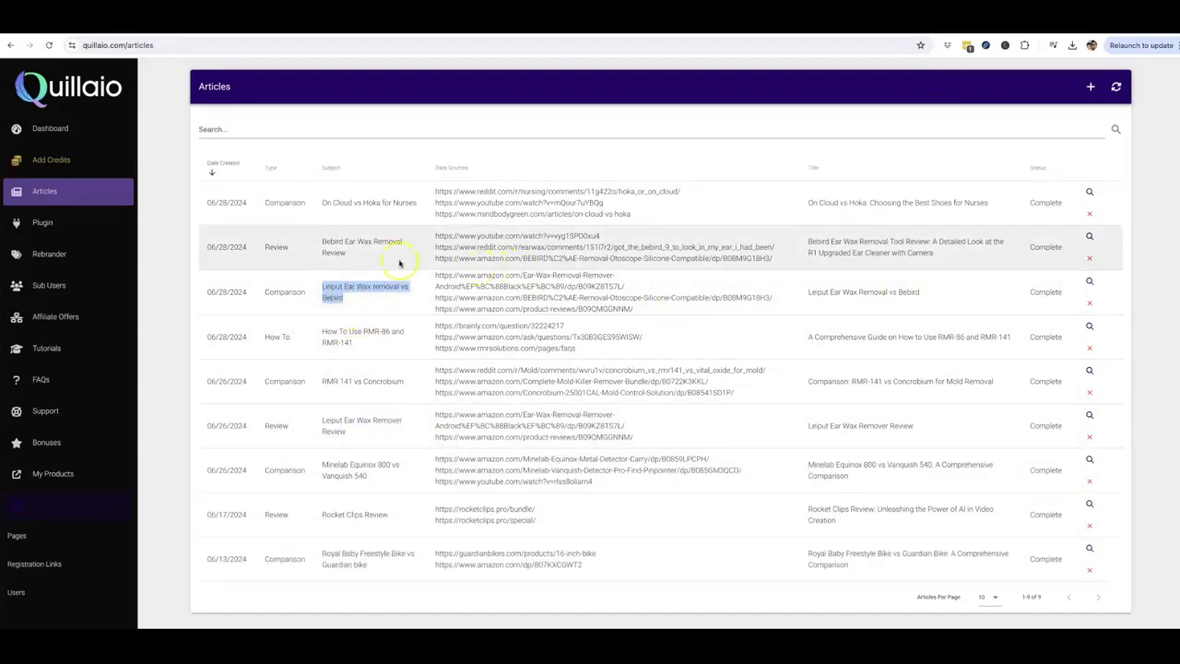
pyautogui.moveTo(347, 255); pyautogui.dragTo(321, 241)
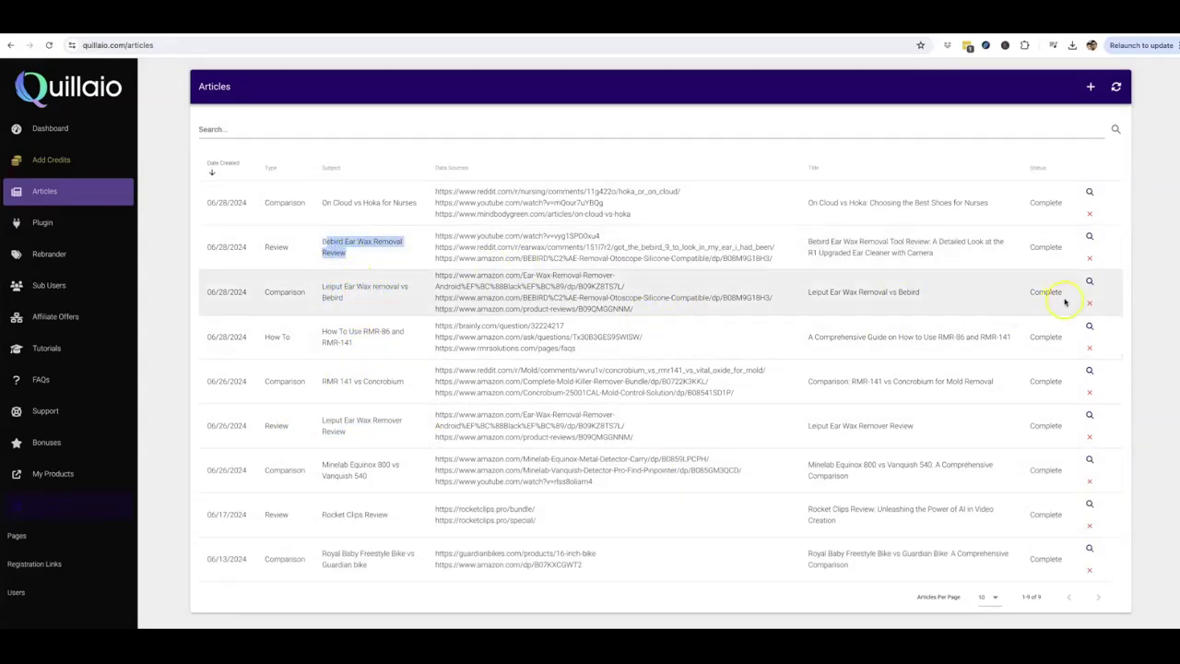
# - Read through the Leiput Ear Wax Removal vs Bebird comparison article and close it
pyautogui.click(1091, 284)
pyautogui.scroll(-4, 414, 301)
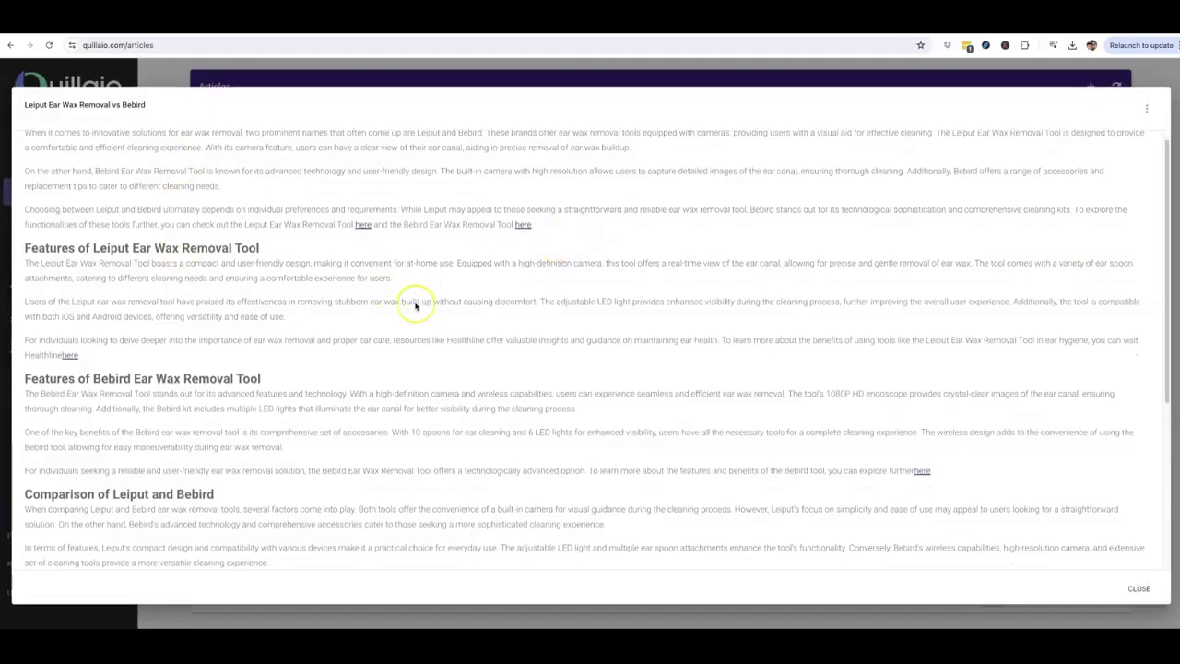
pyautogui.scroll(-2, 415, 306)
pyautogui.scroll(5, 909, 322)
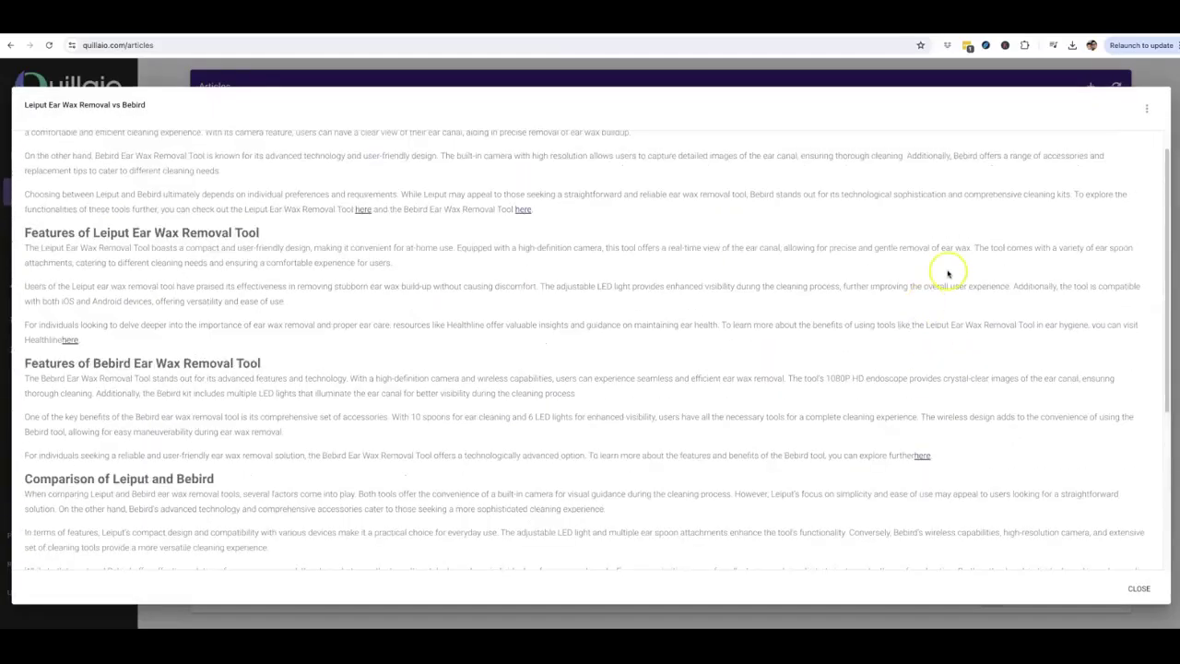
pyautogui.click(1138, 587)
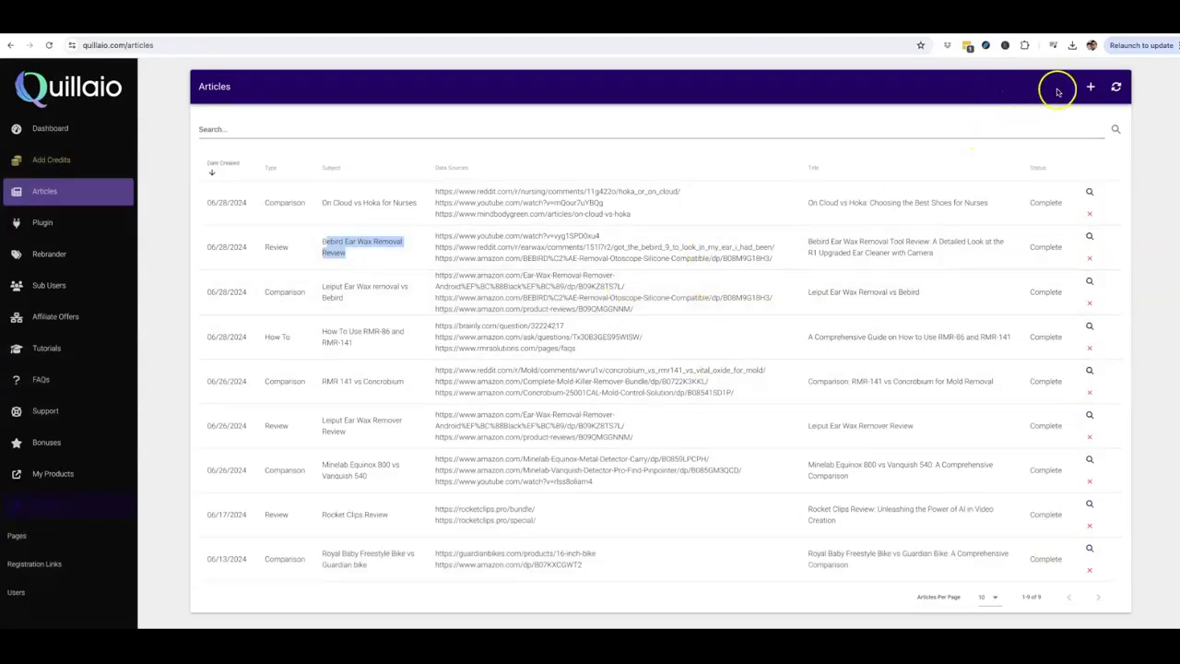
# - Examine the article types and remaining options in a new article form, and cancel without creating anything
pyautogui.click(1090, 86)
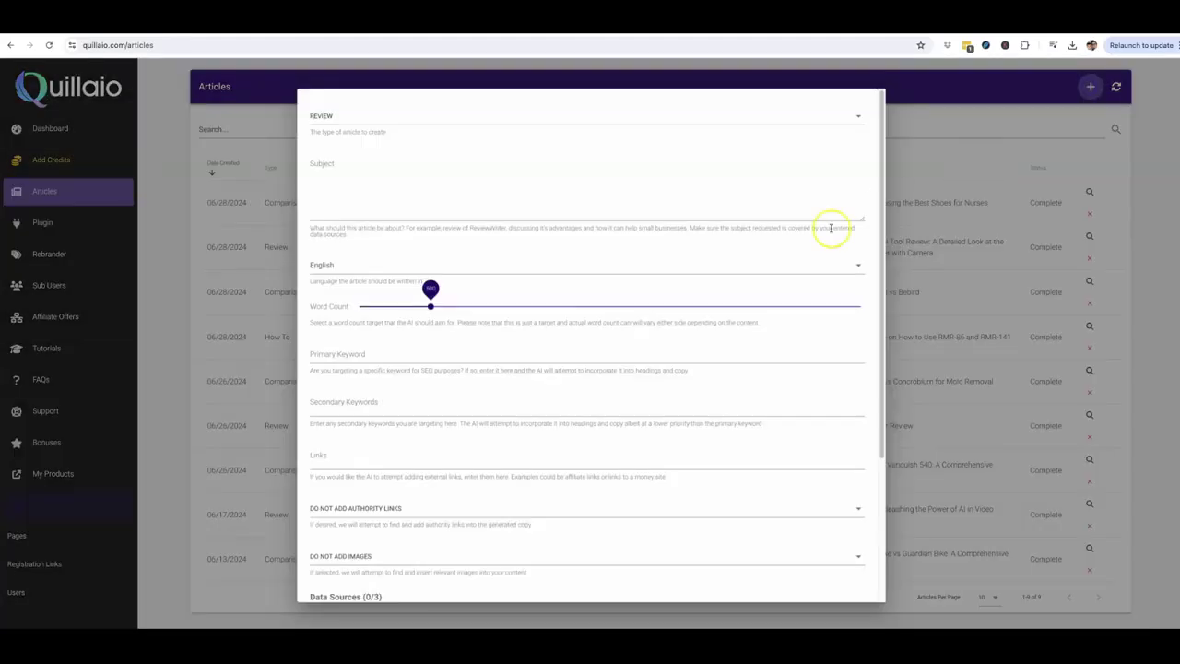
pyautogui.click(434, 115)
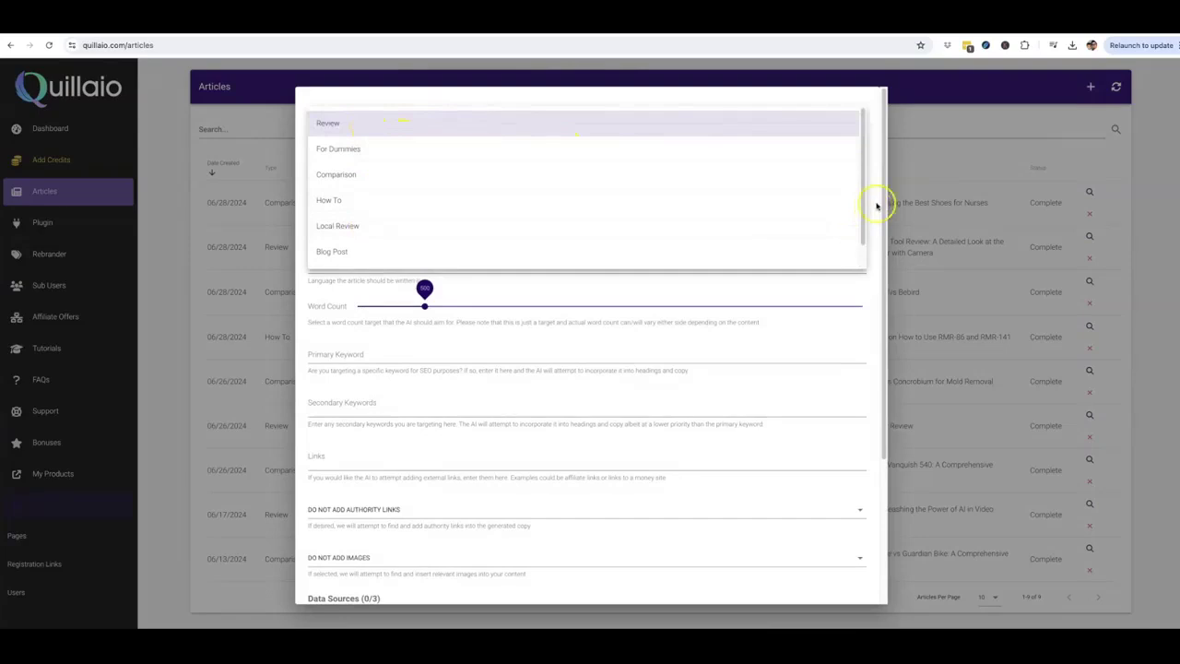
pyautogui.click(949, 153)
pyautogui.scroll(-3, 792, 404)
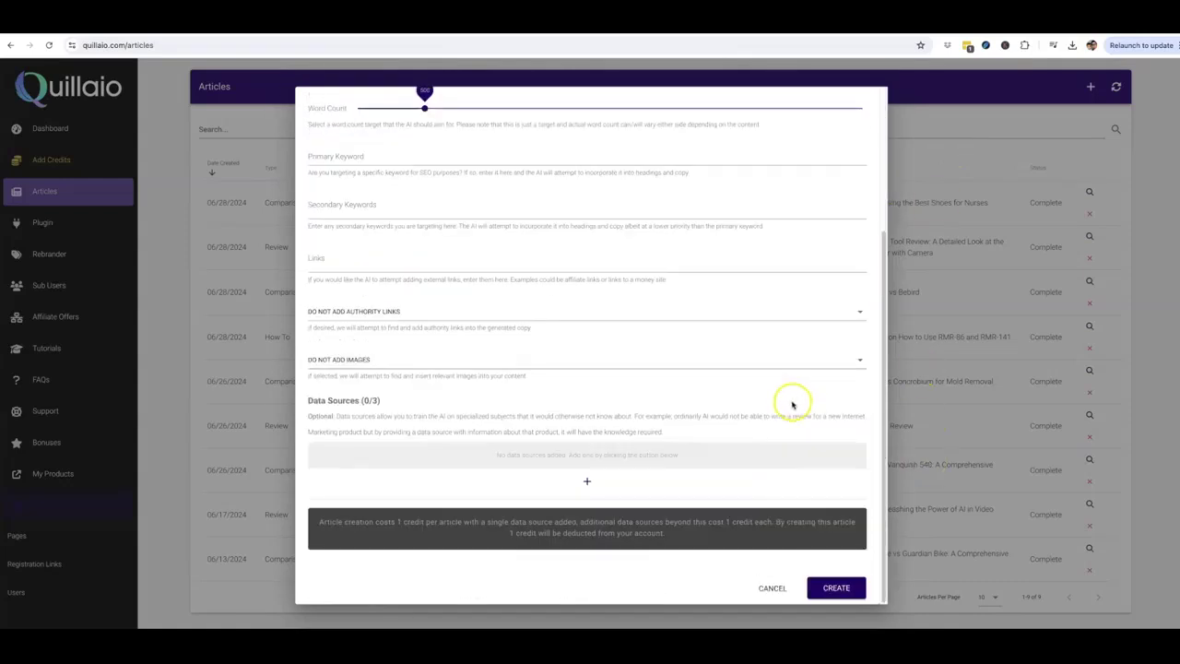
pyautogui.click(767, 587)
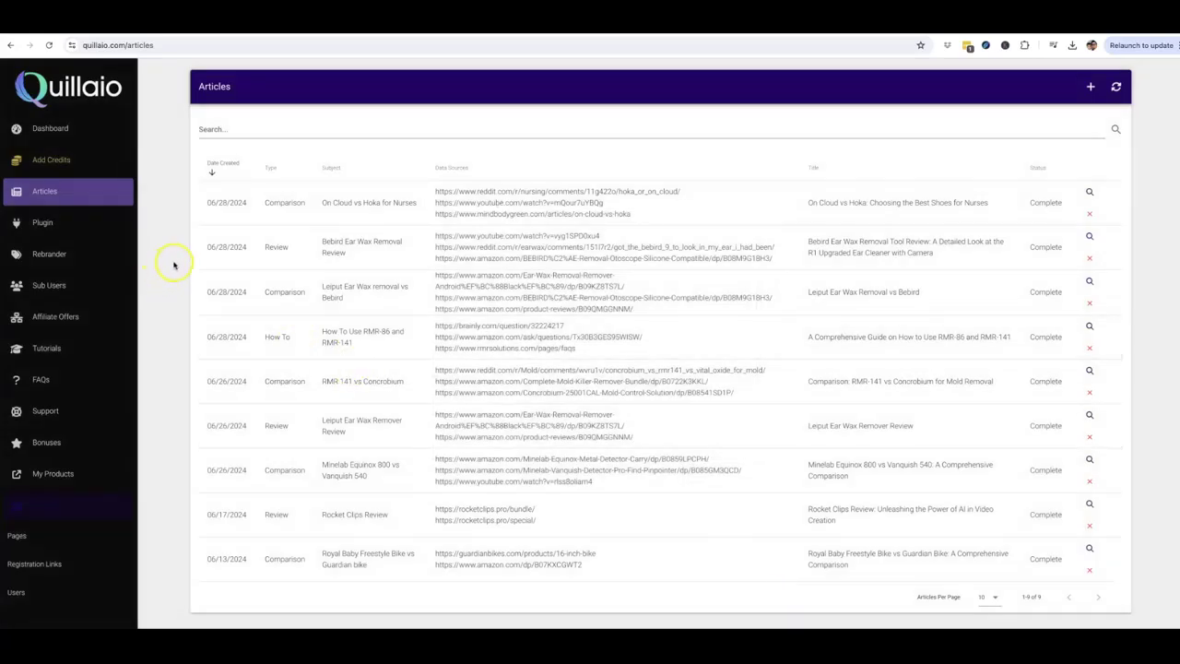